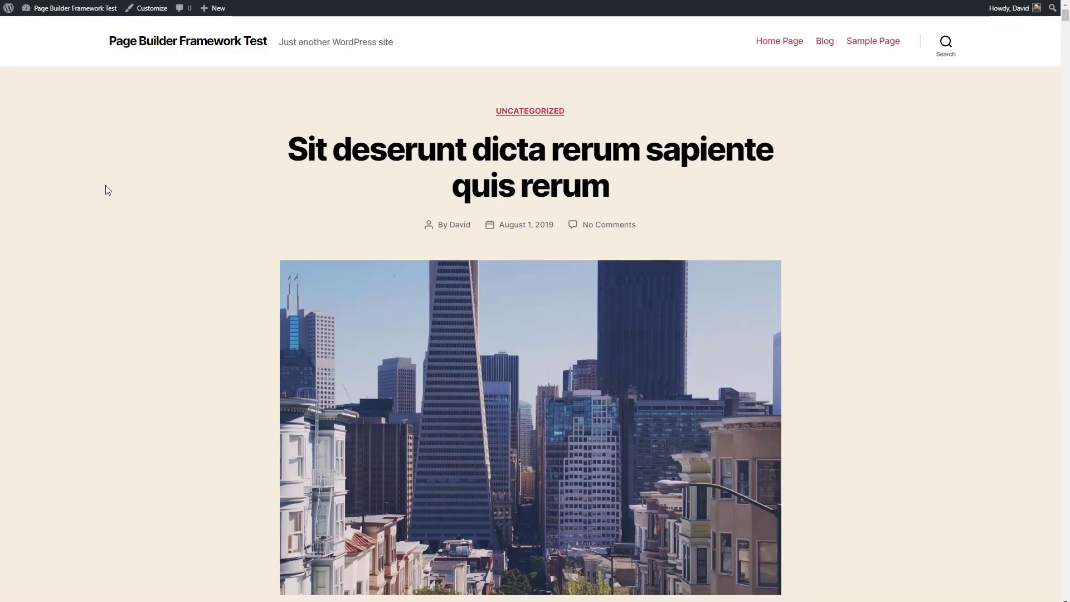
# Look over the Dashboard, the installed themes and the installed plugins in WordPress admin
pyautogui.scroll(-12, 106, 185)
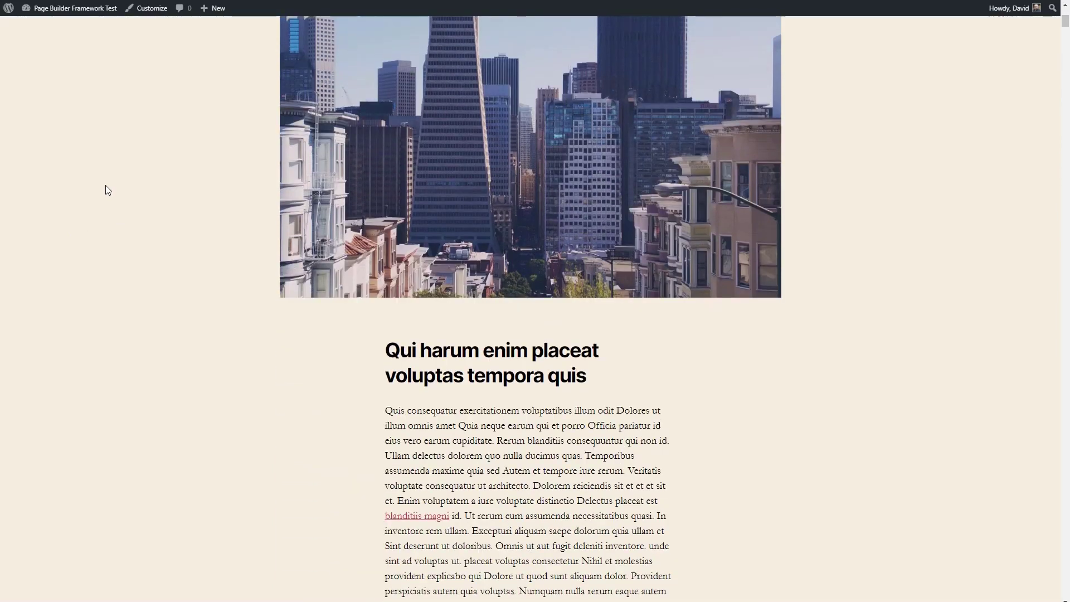
pyautogui.scroll(-20, 106, 185)
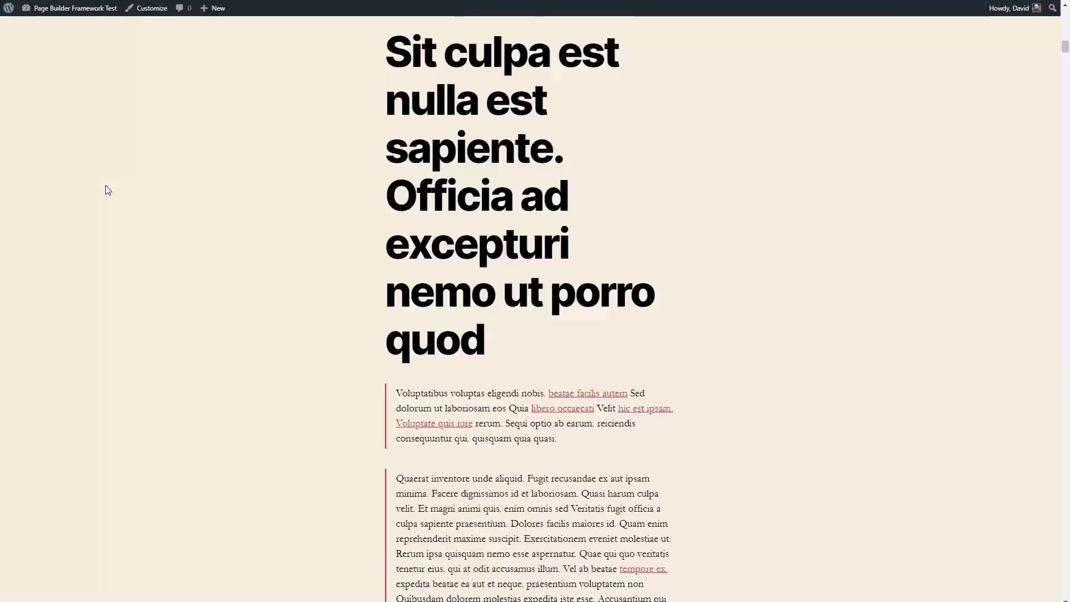
pyautogui.scroll(-5, 105, 185)
pyautogui.click(41, 27)
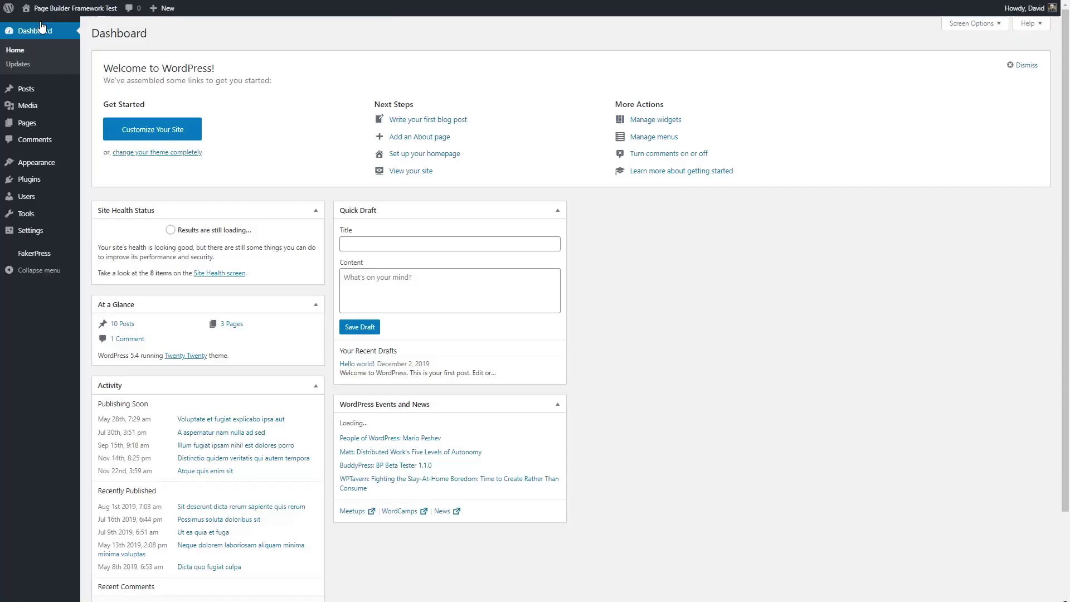
pyautogui.click(36, 162)
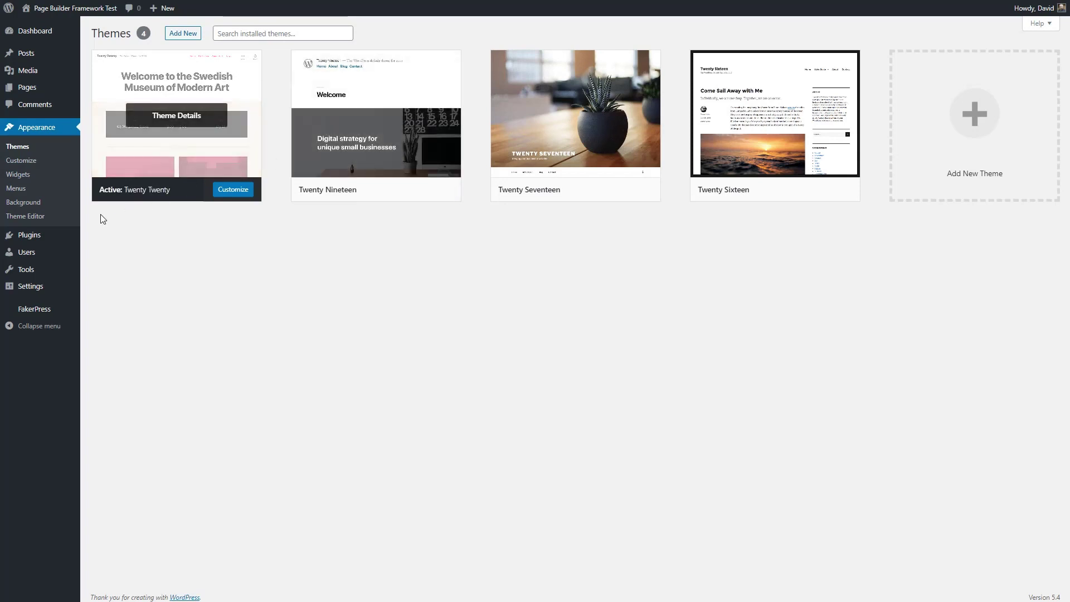
pyautogui.click(33, 237)
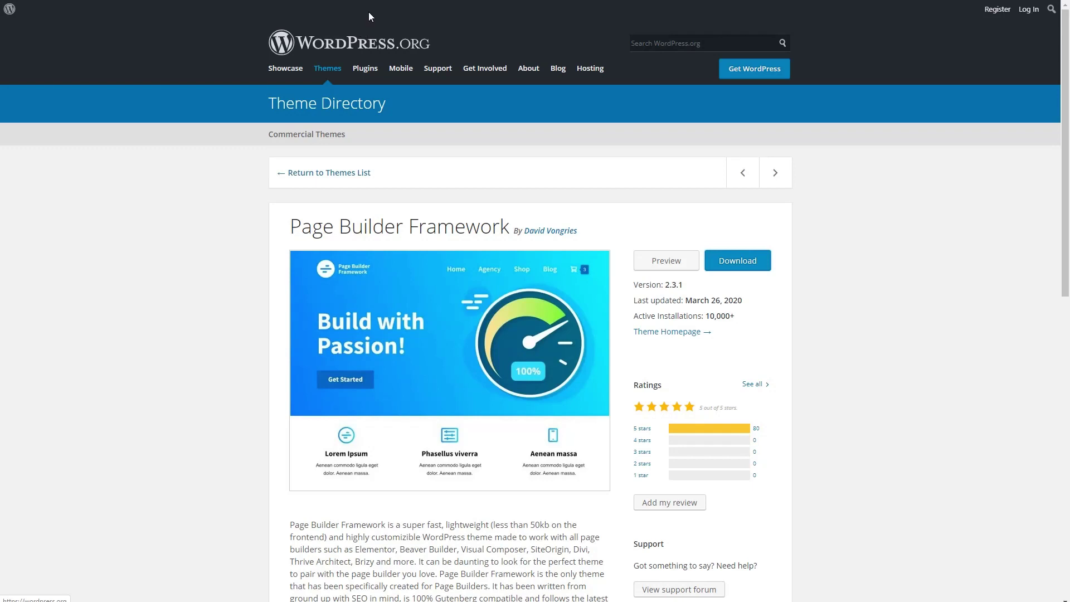
# Find 'page builder framework' among new themes, then install and activate it
pyautogui.hotkey('ctrl', 'Tab')
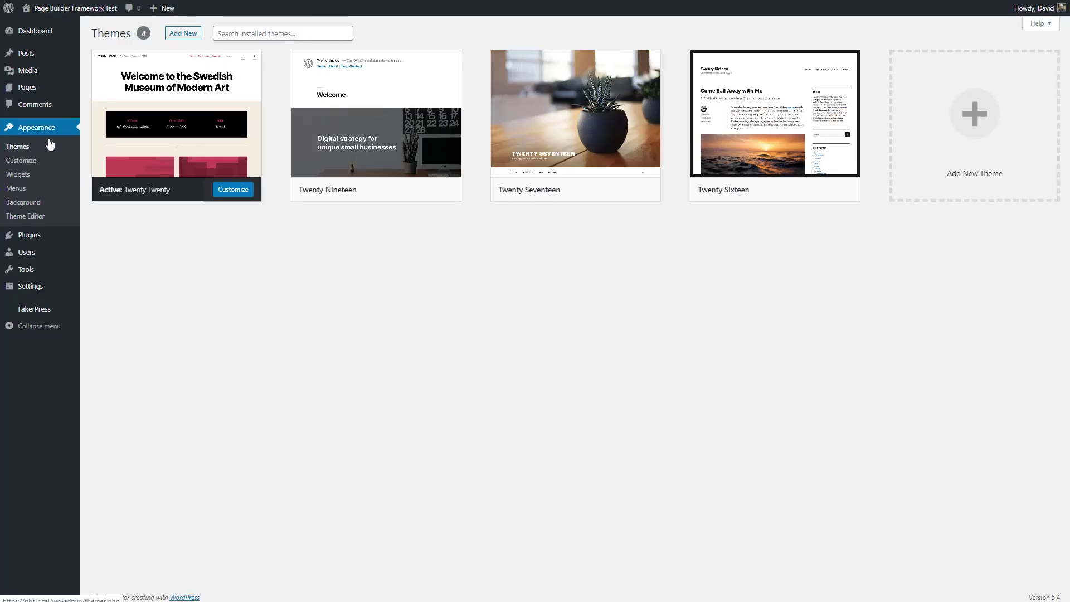
pyautogui.click(184, 34)
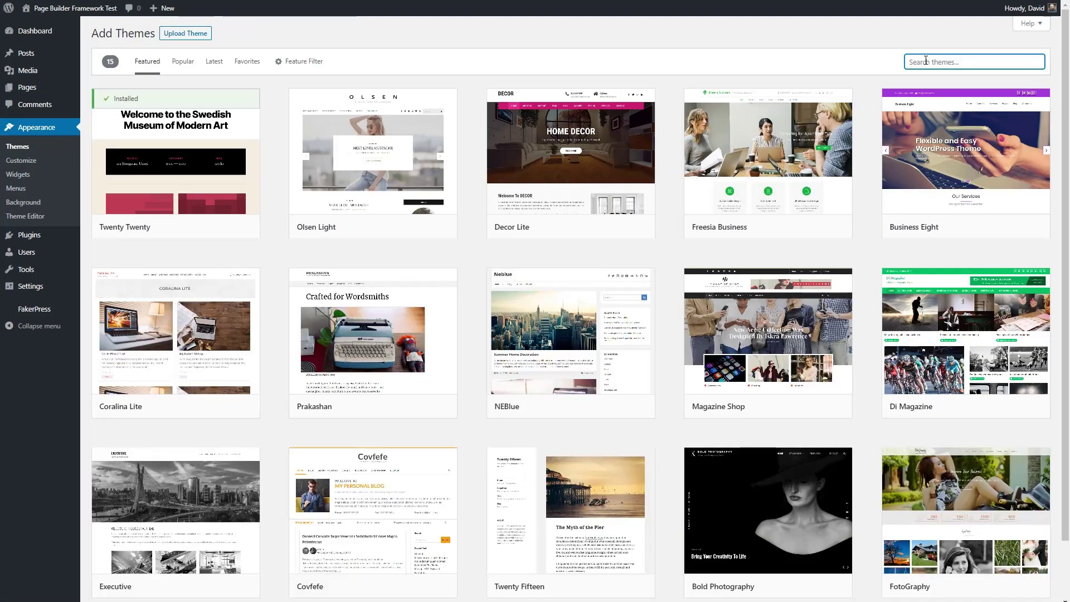
pyautogui.write('page builder framework')
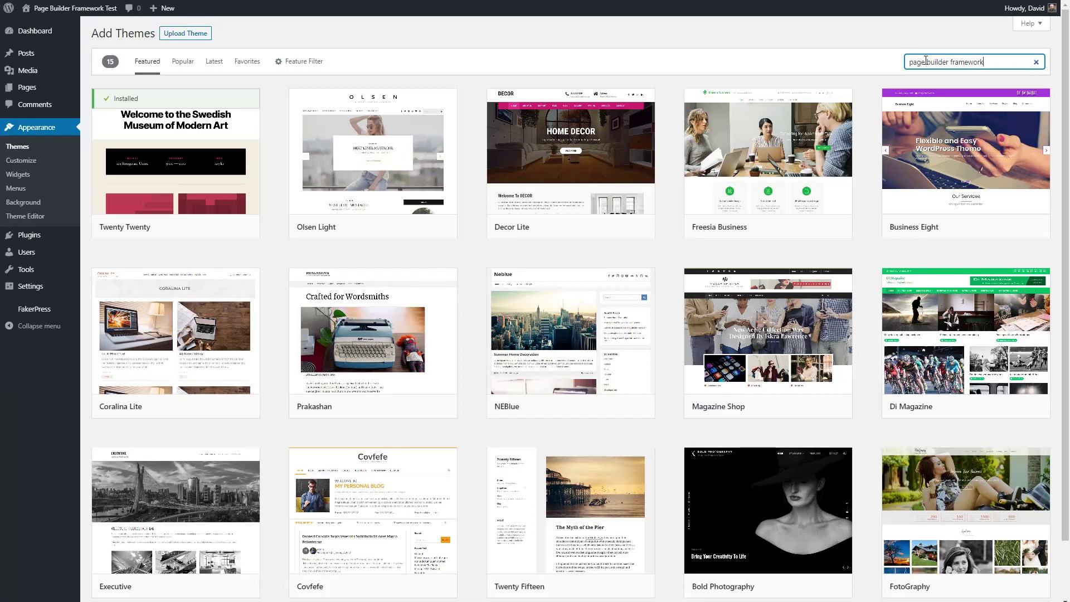
pyautogui.click(188, 226)
pyautogui.click(192, 226)
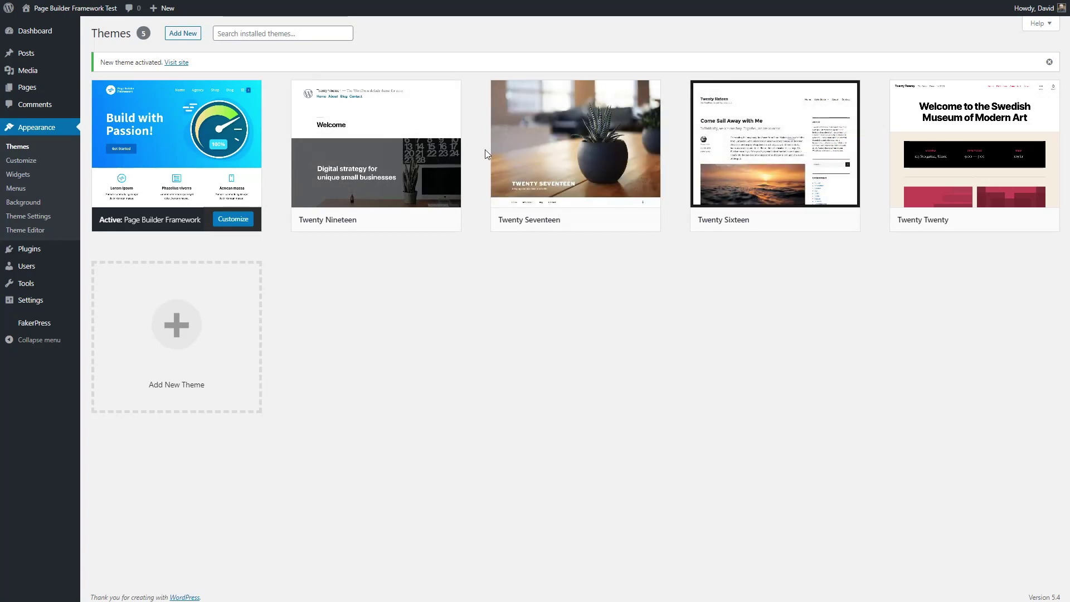
pyautogui.moveTo(434, 168)
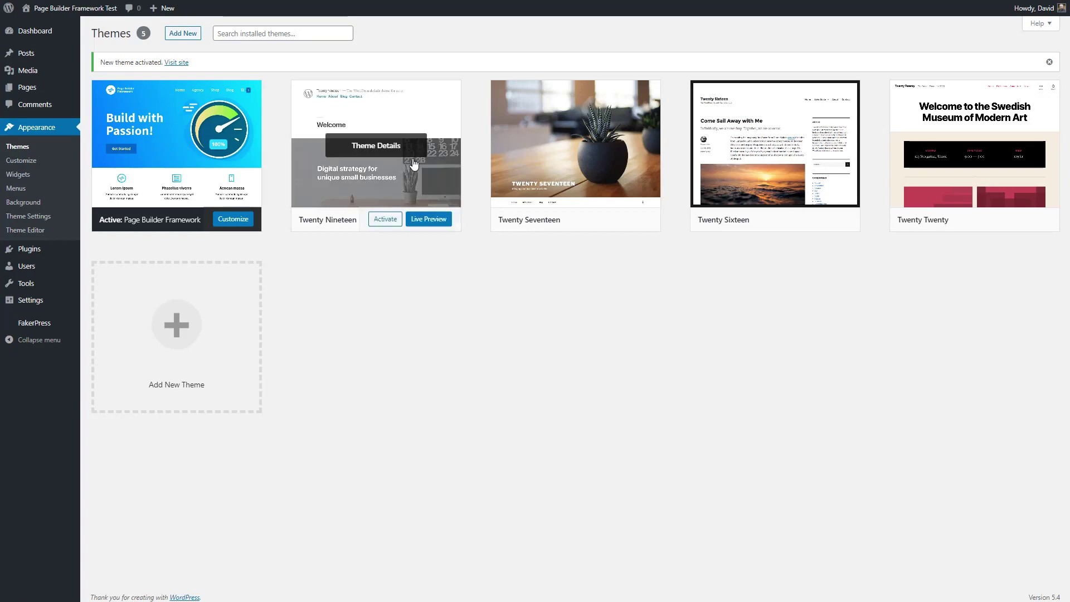
# Delete the Twenty Seventeen theme and start uploading the premium add-on plugin zip
pyautogui.moveTo(229, 166)
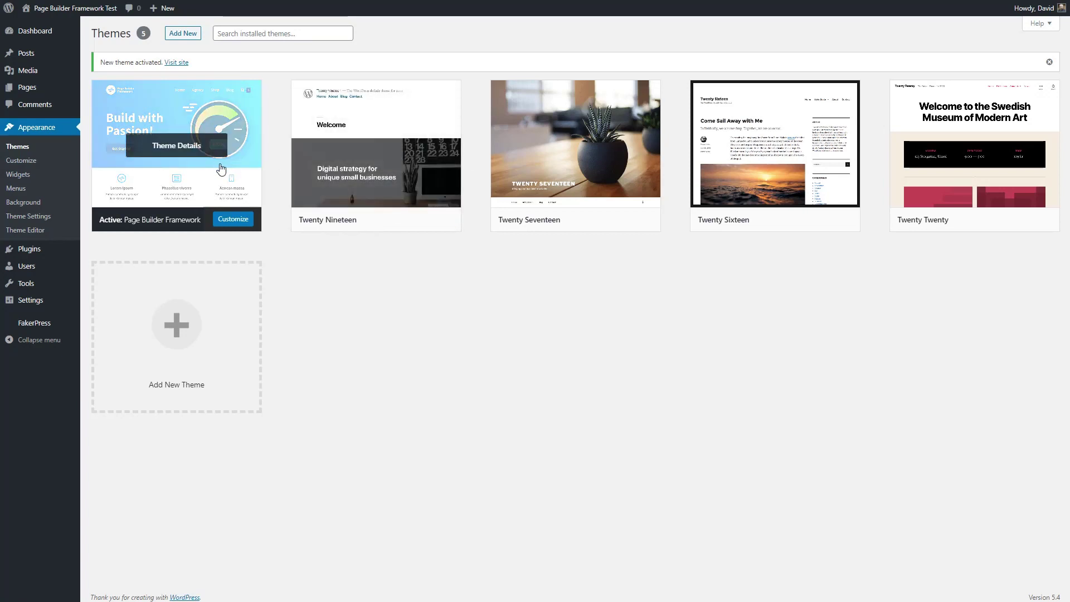
pyautogui.click(562, 158)
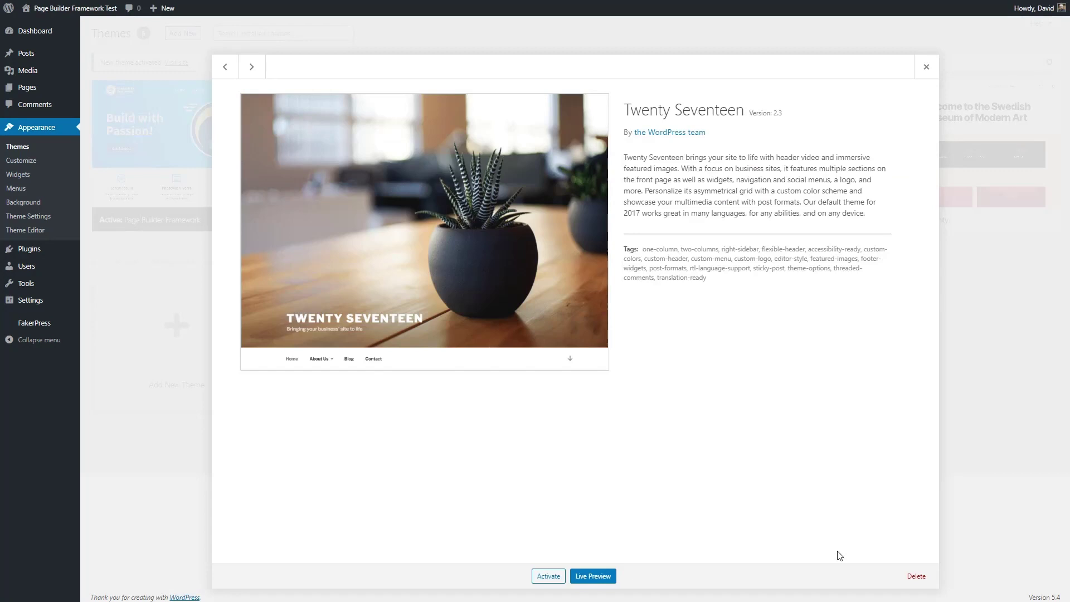
pyautogui.click(914, 577)
pyautogui.click(588, 76)
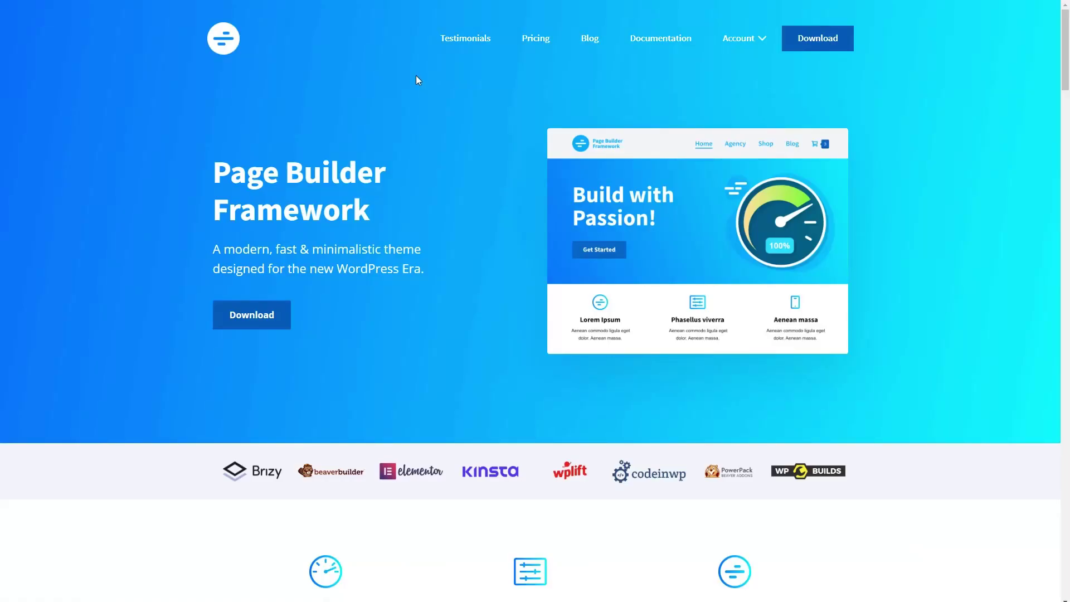
pyautogui.moveTo(739, 45)
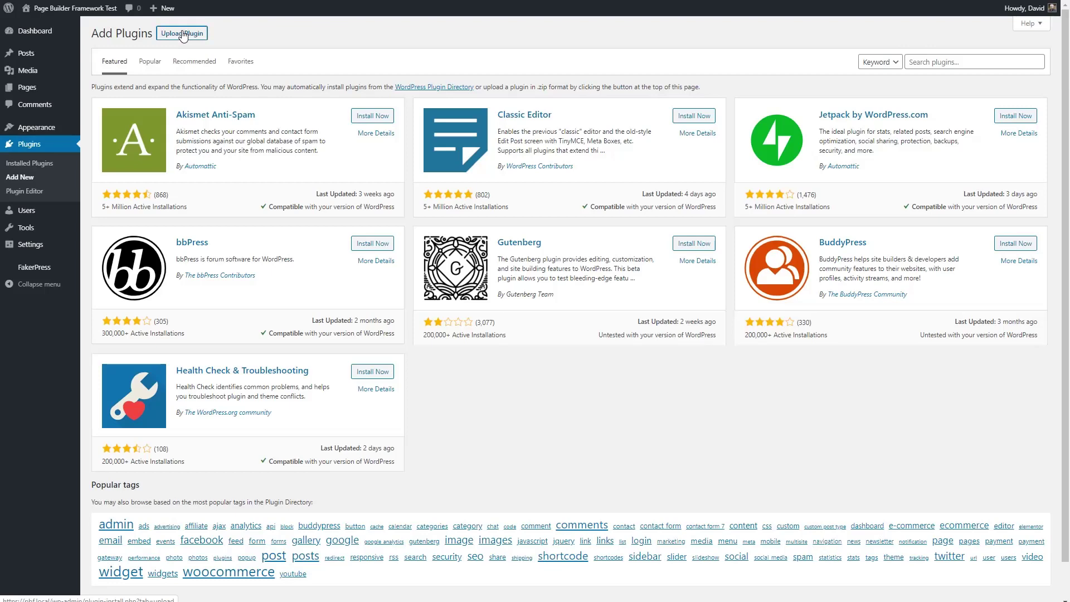
pyautogui.click(183, 34)
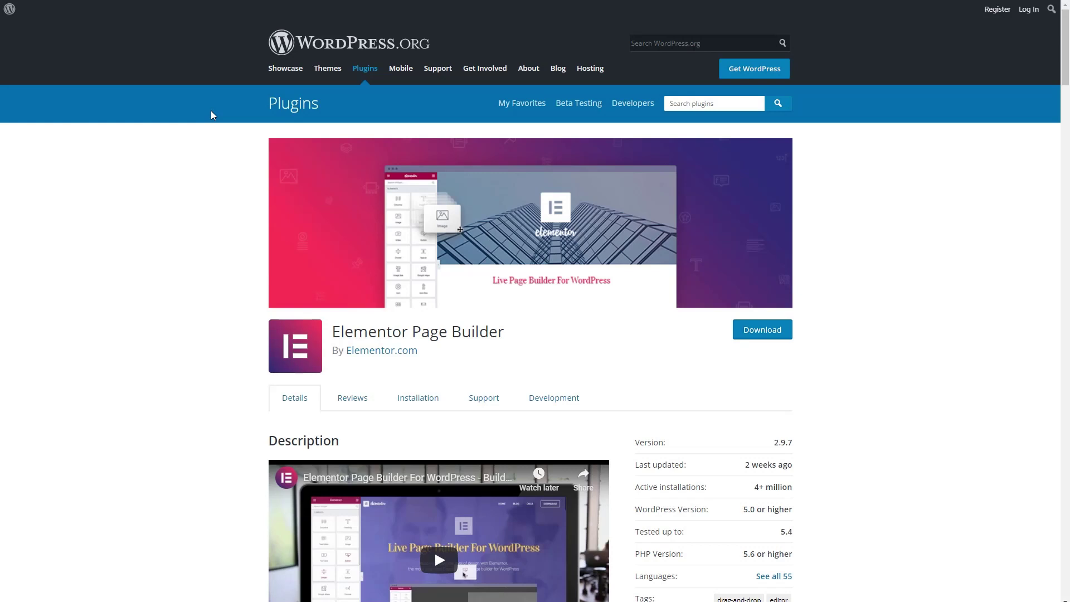
# Search new plugins for 'elementor', then install and activate Elementor Page Builder
pyautogui.scroll(-1, 212, 115)
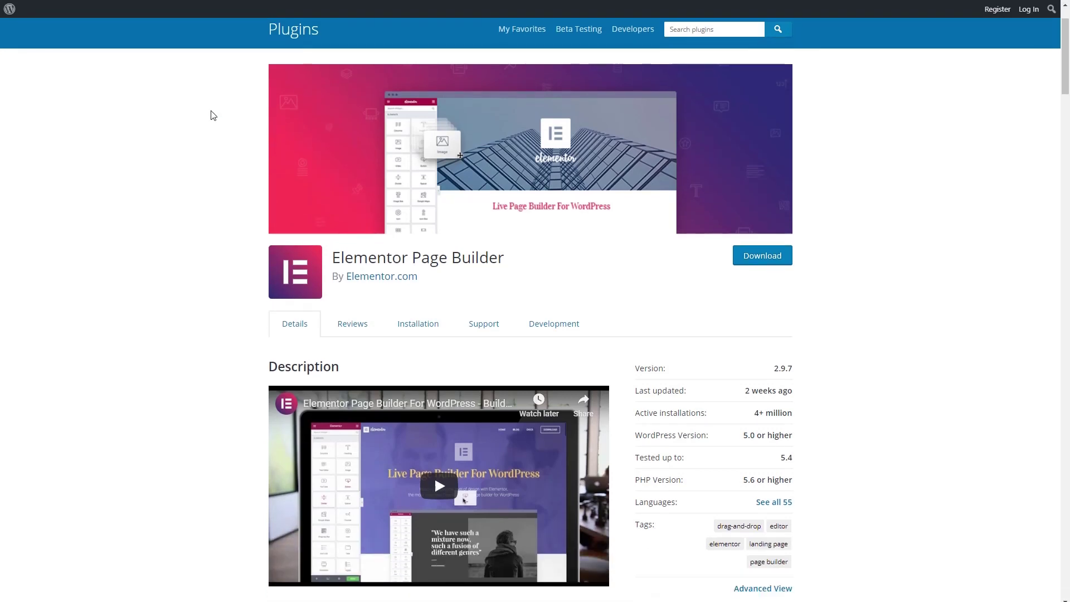
pyautogui.scroll(1, 211, 115)
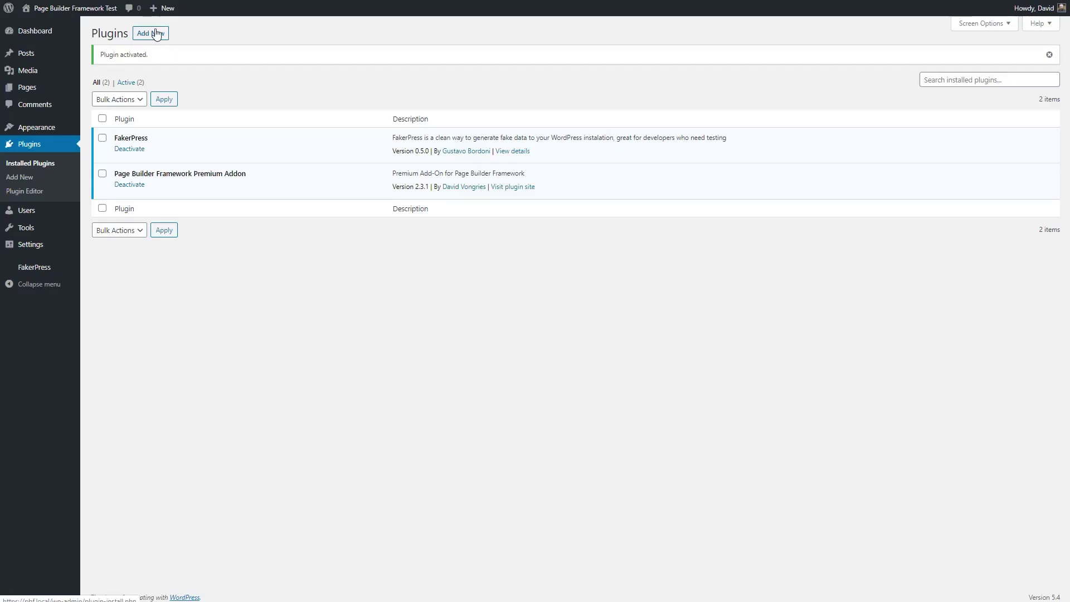
pyautogui.click(157, 34)
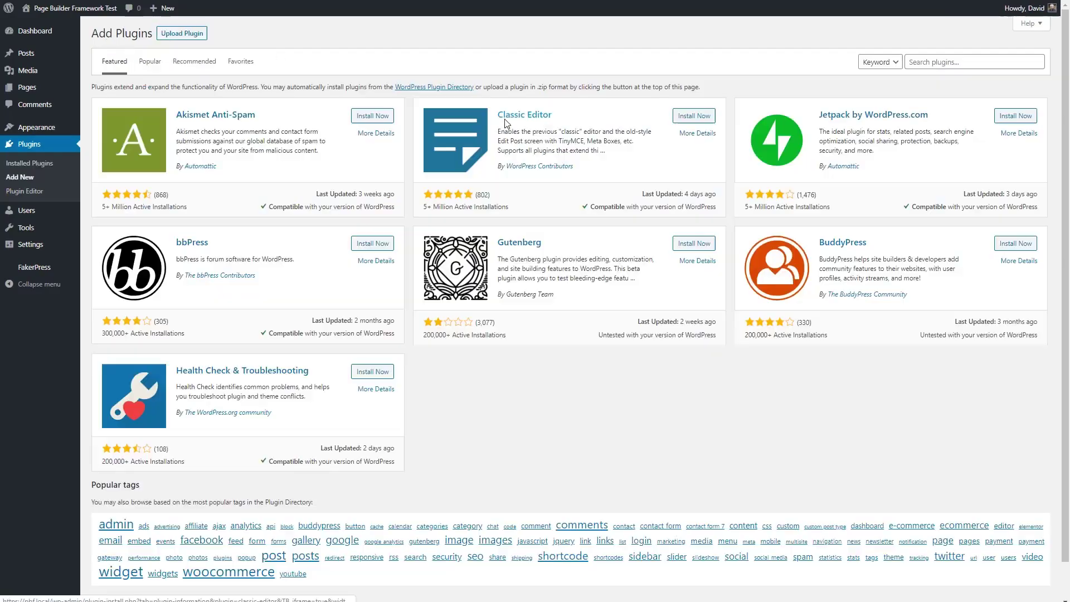
pyautogui.click(955, 59)
pyautogui.write('elementor')
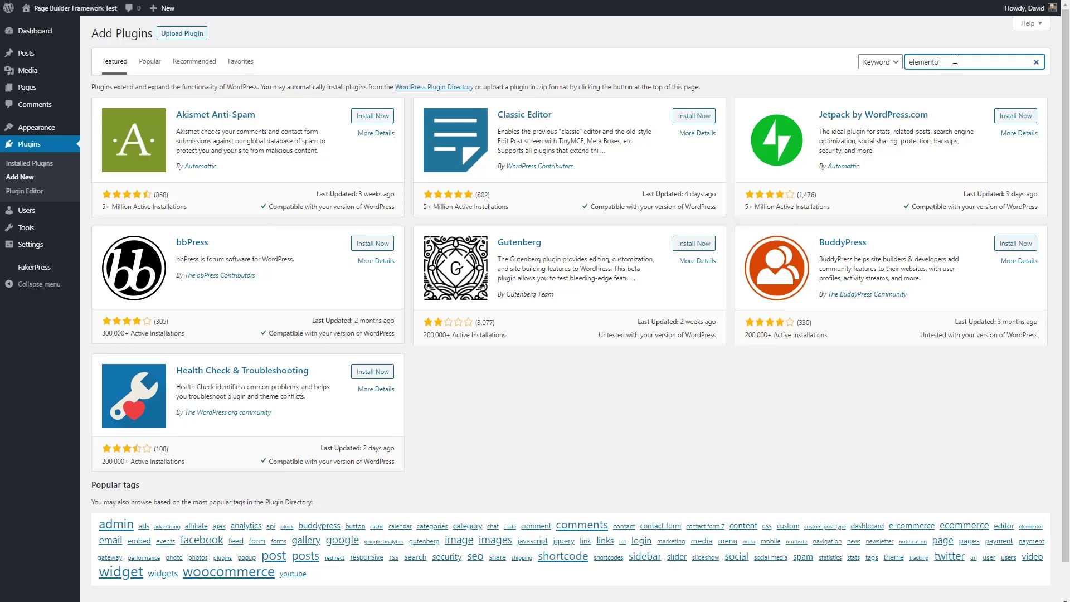
pyautogui.click(368, 118)
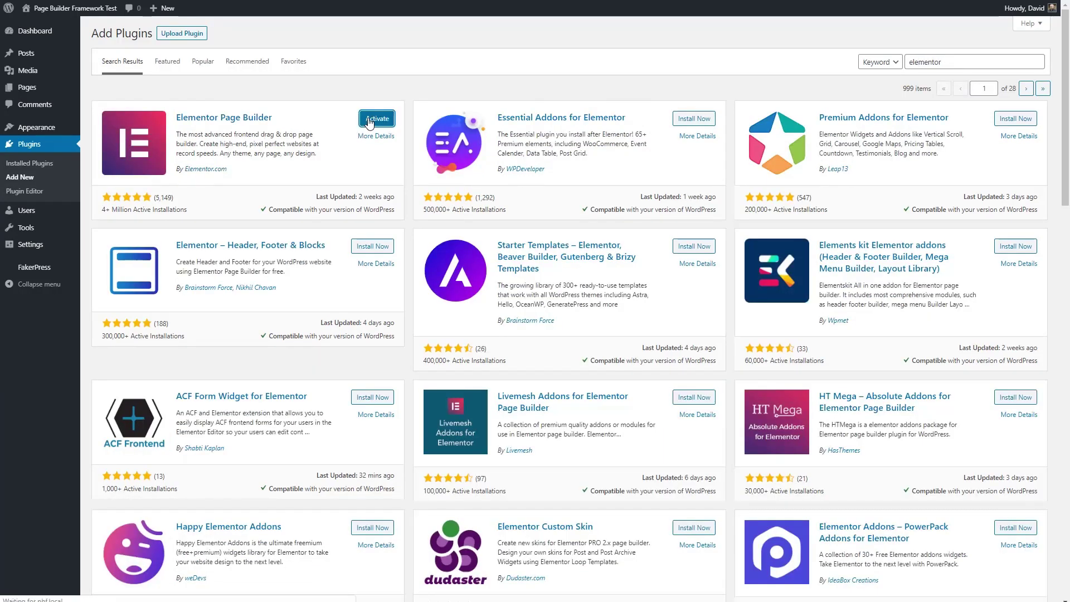
pyautogui.click(368, 118)
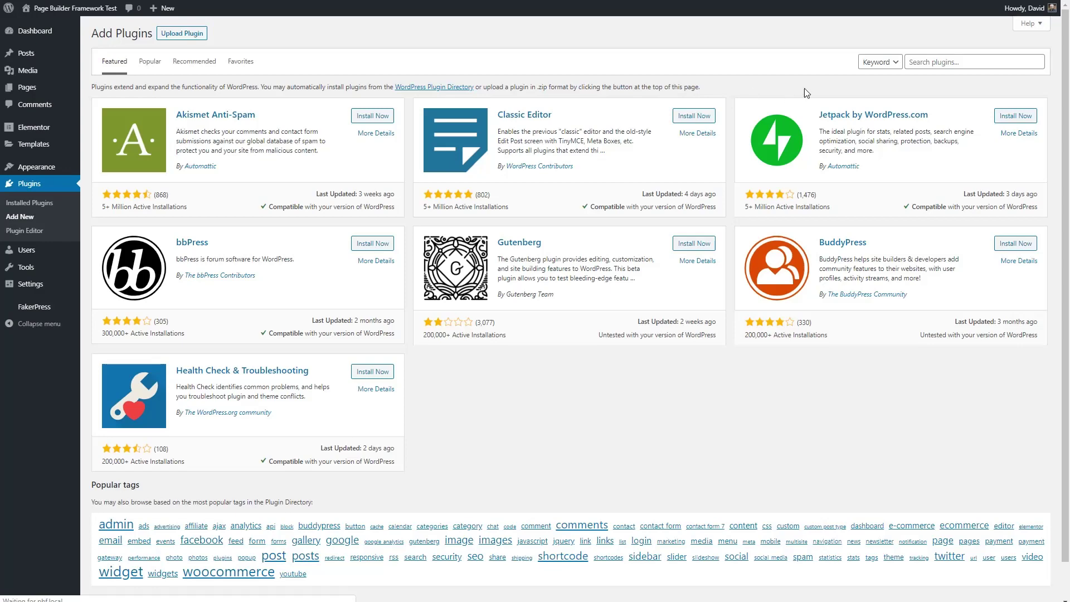
# Search new plugins for 'central color' and install Central Color Palette
pyautogui.click(924, 61)
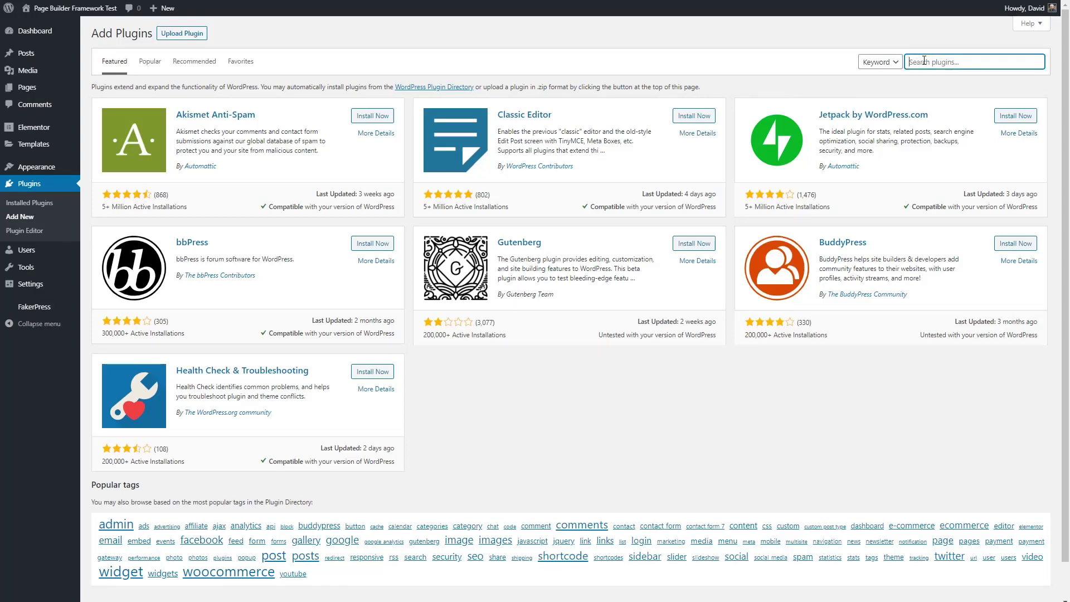
pyautogui.write('central color')
pyautogui.click(372, 118)
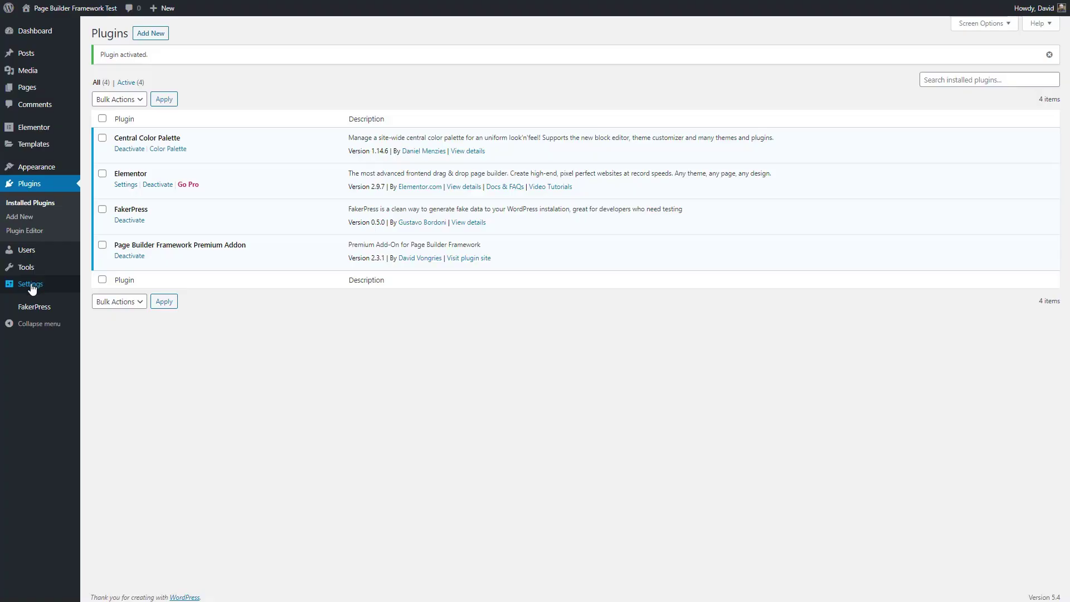
# Enable Central Color Palette for the Theme Customizer and block editor, then save
pyautogui.moveTo(32, 286)
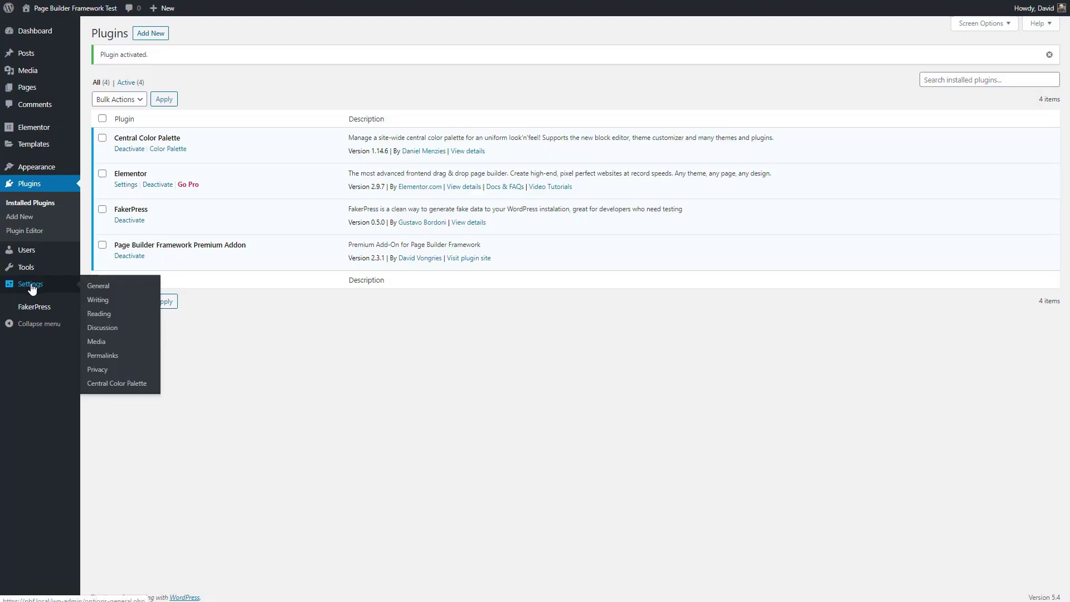
pyautogui.click(95, 384)
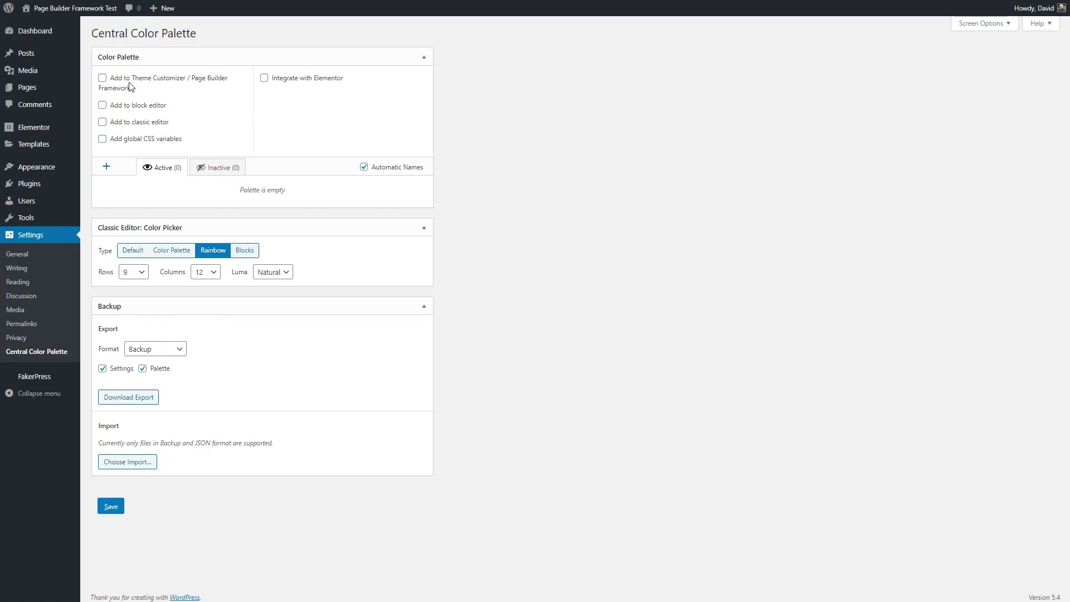
pyautogui.click(151, 84)
pyautogui.click(123, 106)
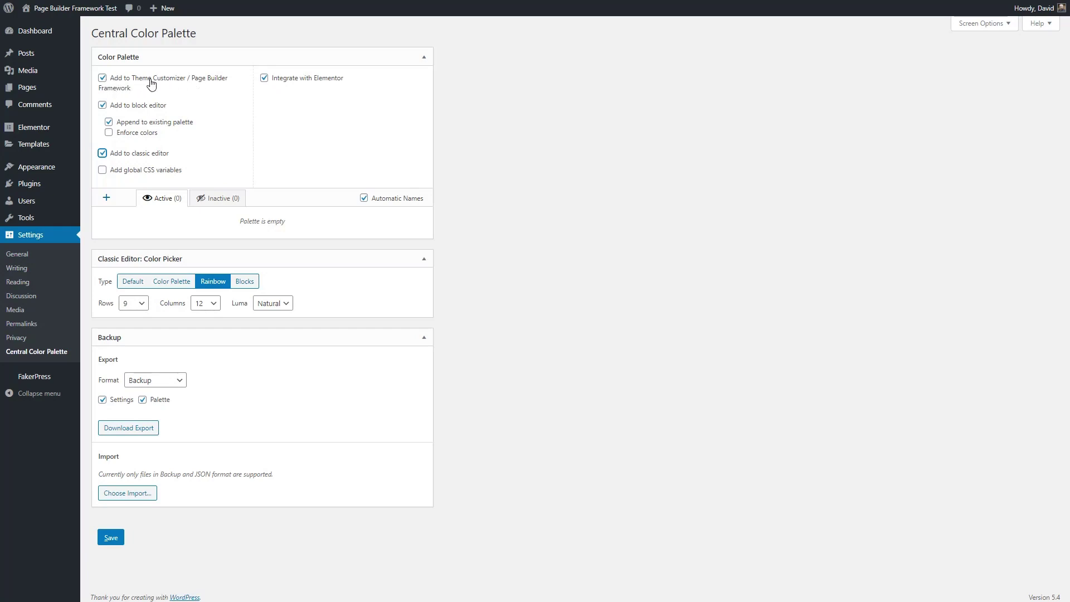
pyautogui.click(110, 537)
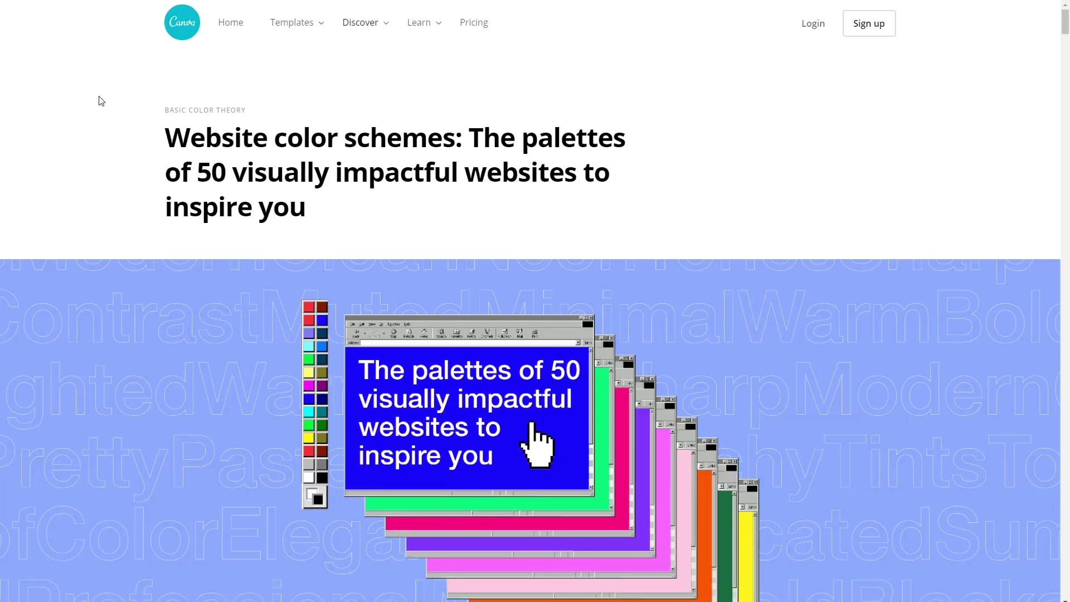
pyautogui.scroll(-13, 98, 97)
pyautogui.scroll(-4, 99, 101)
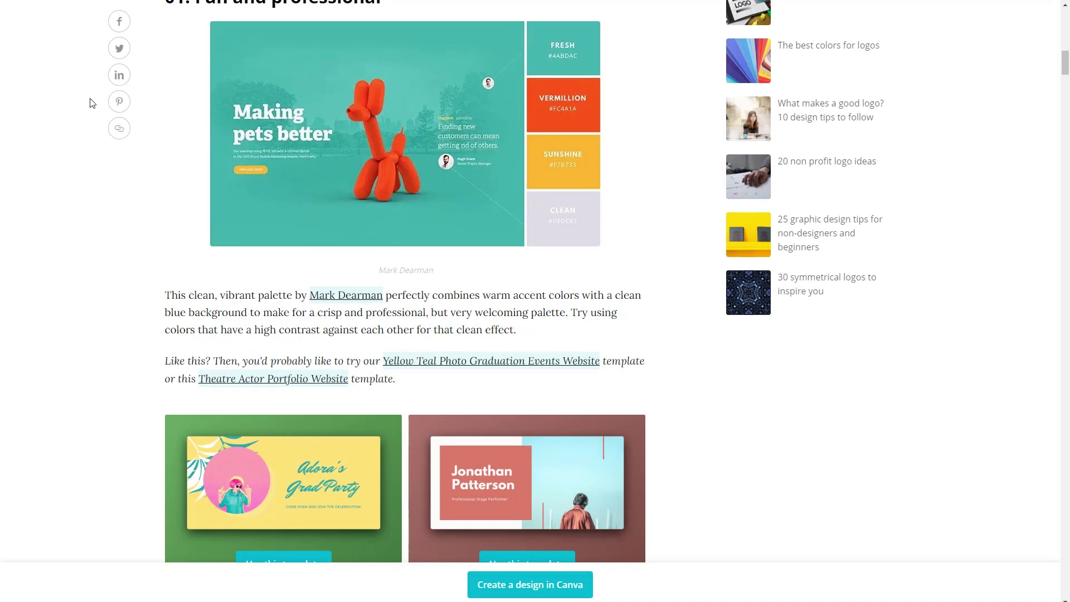
pyautogui.scroll(-12, 92, 103)
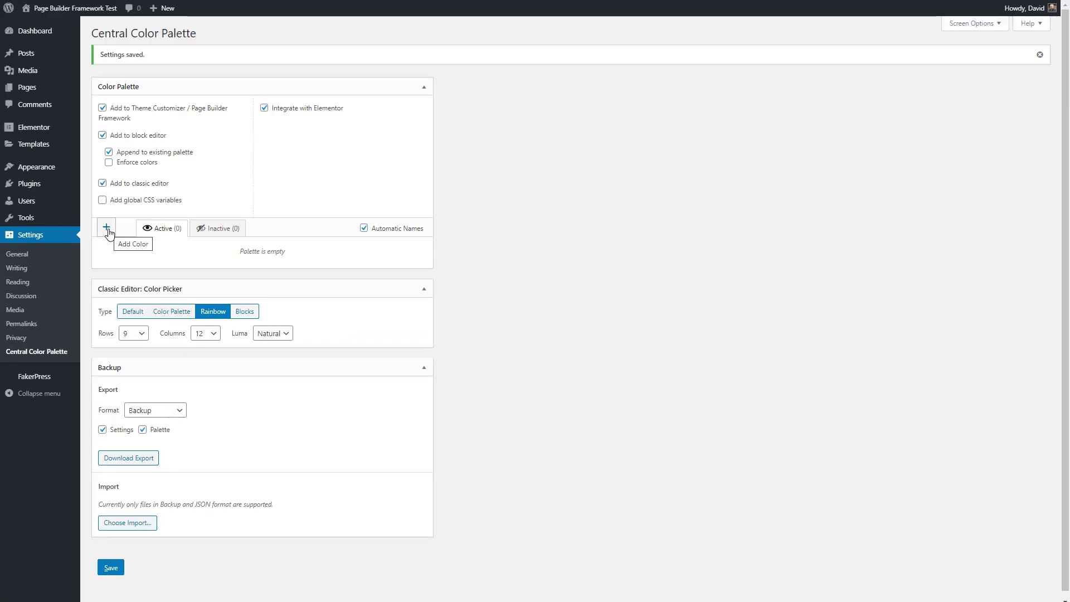
# Add #373F27 as the first palette colour, then paste in Finch, Roti and Satin Linen
pyautogui.click(106, 227)
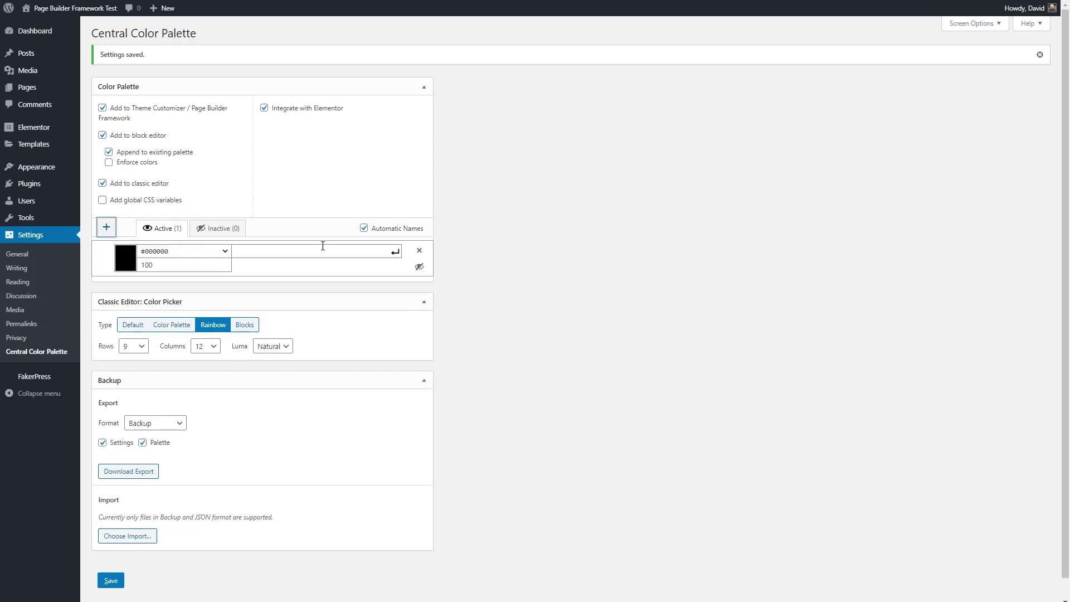
pyautogui.click(161, 251)
pyautogui.write('#373F27')
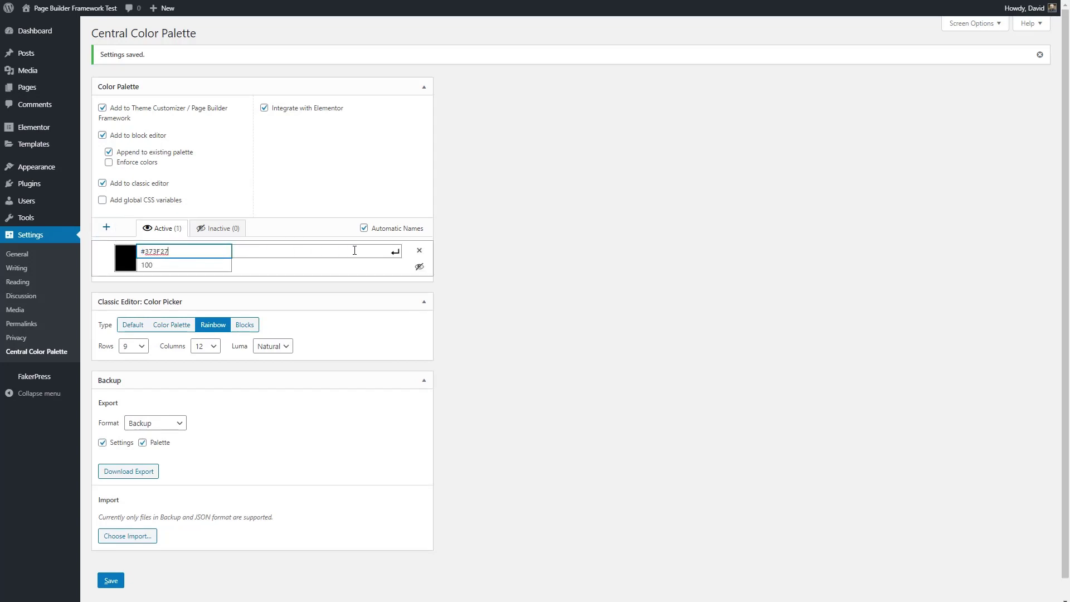
pyautogui.click(395, 252)
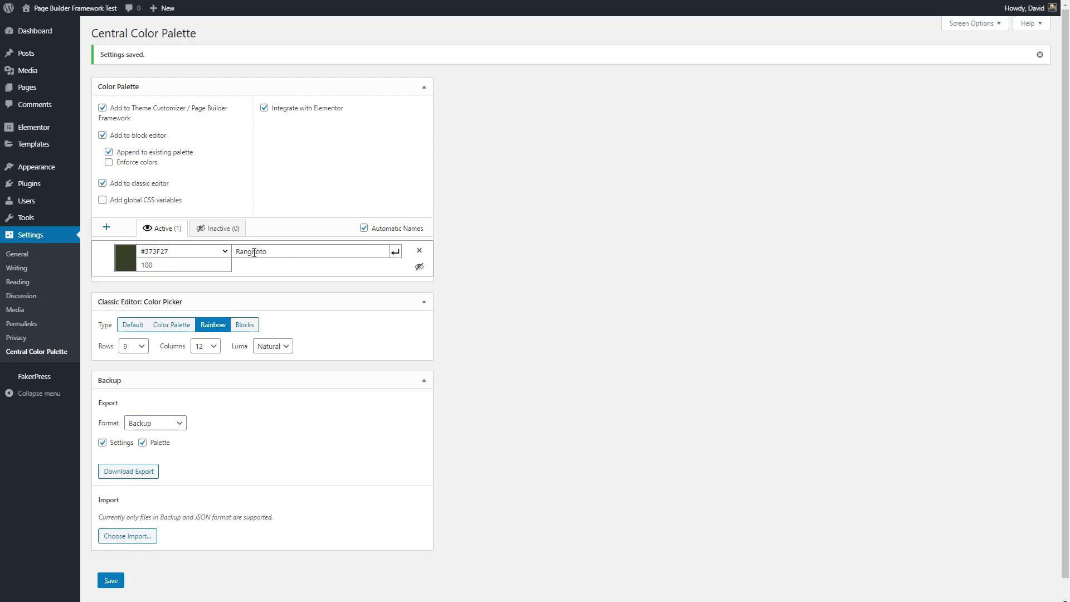
pyautogui.click(107, 228)
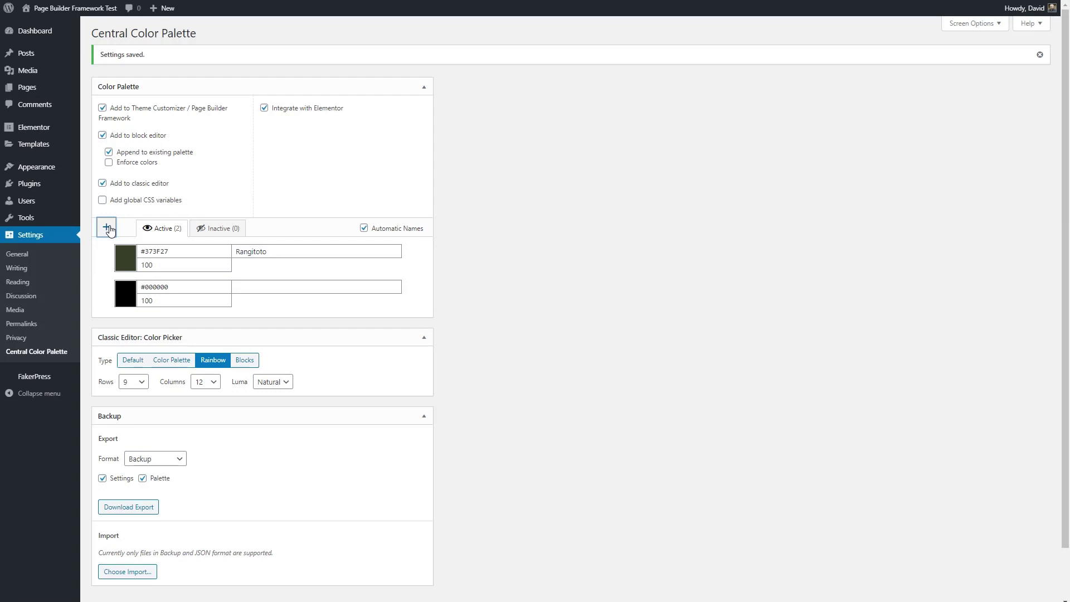
pyautogui.hotkey('ctrl', 'v')
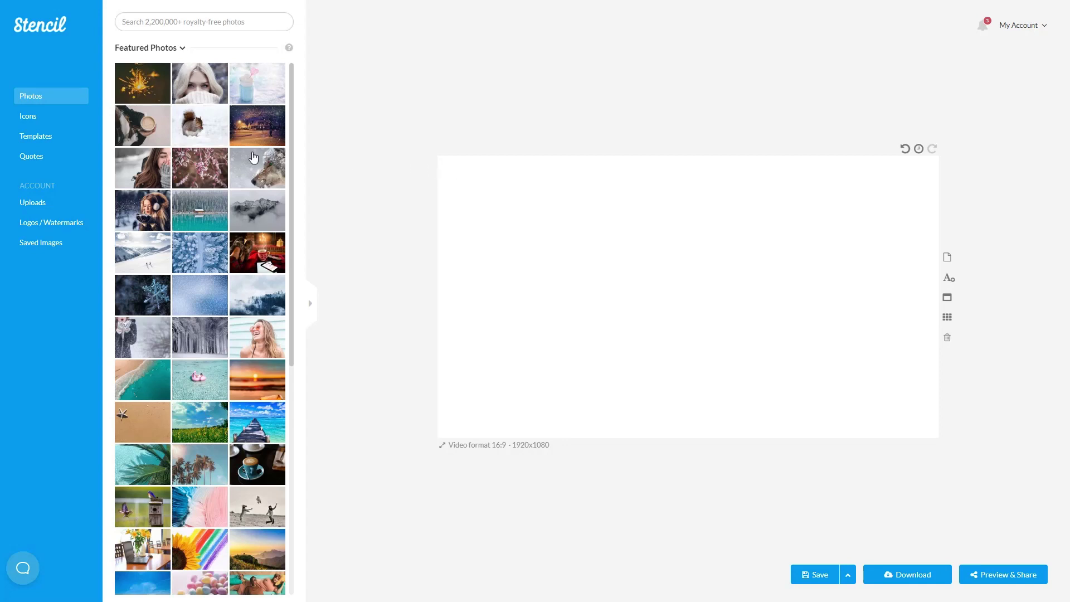
# Add a square to the Stencil canvas and fill it with Finch #636B46
pyautogui.click(71, 121)
pyautogui.click(179, 83)
pyautogui.moveTo(685, 292); pyautogui.dragTo(507, 294)
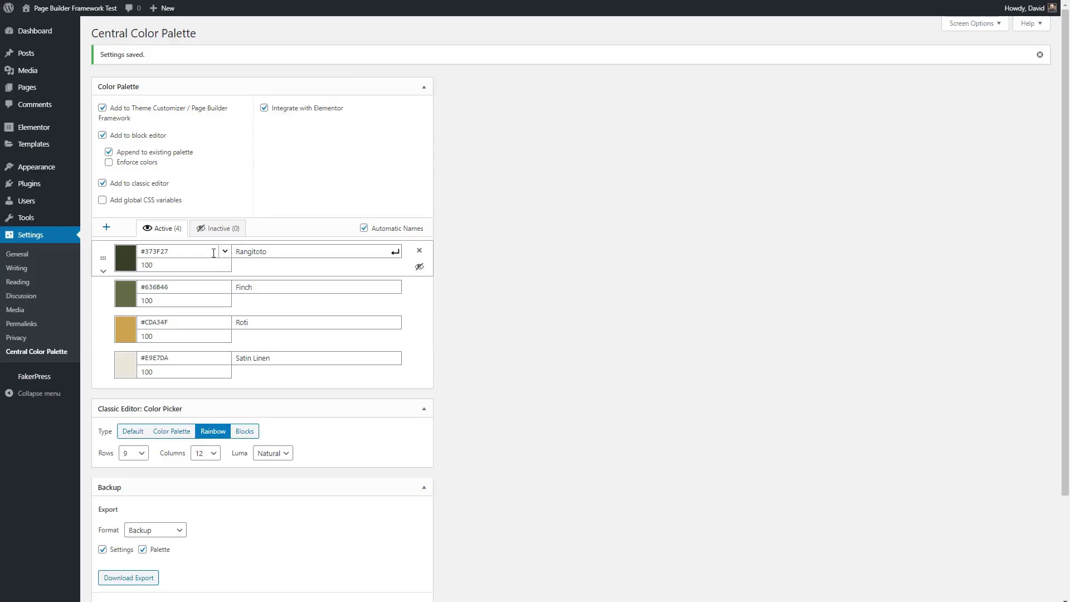
pyautogui.doubleClick(142, 287)
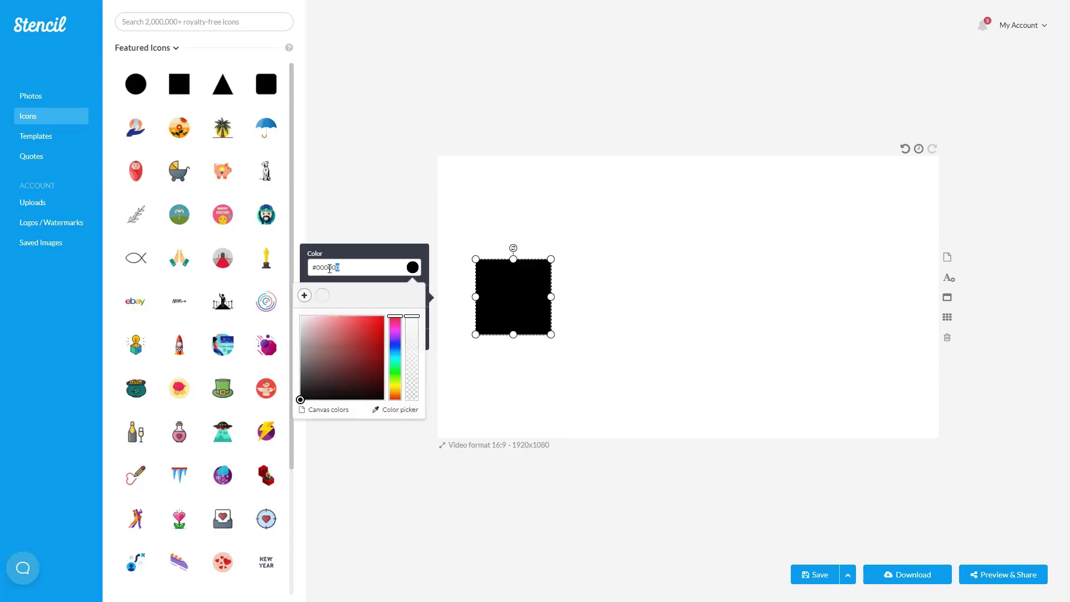
pyautogui.write('#636B46')
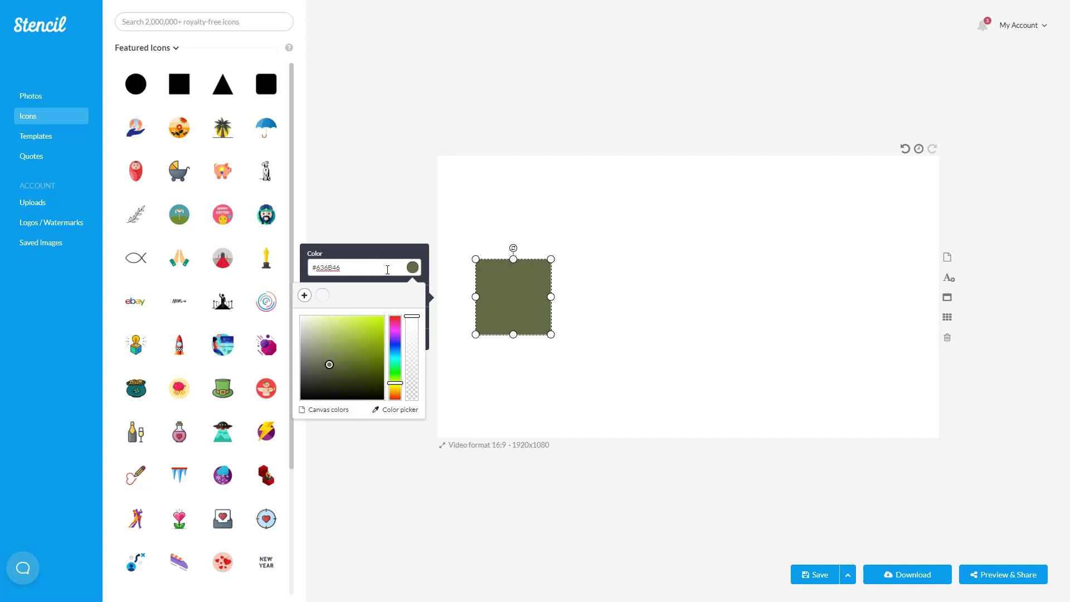
# Lower the square's opacity and sample its pale tint #eff0ec
pyautogui.moveTo(412, 316); pyautogui.dragTo(414, 383)
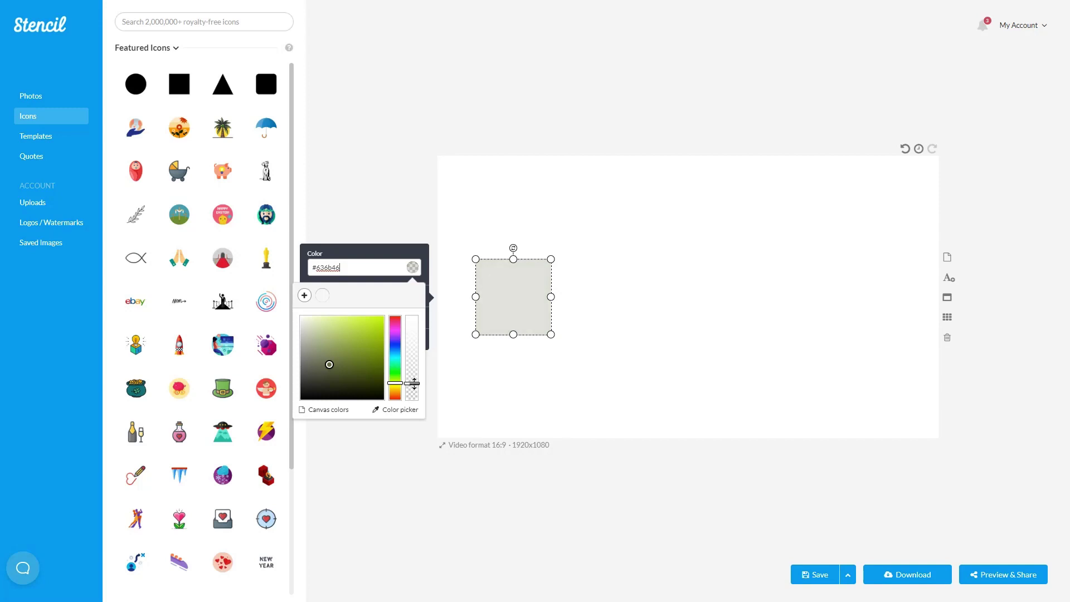
pyautogui.moveTo(414, 383); pyautogui.dragTo(413, 391)
pyautogui.click(392, 410)
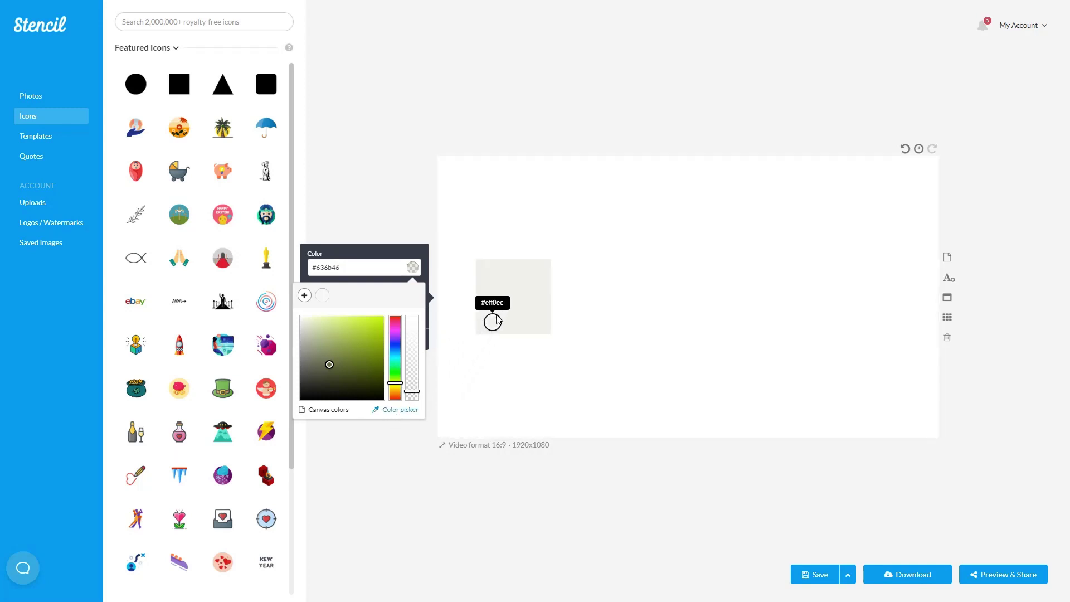
pyautogui.click(506, 296)
pyautogui.moveTo(336, 267); pyautogui.dragTo(309, 265)
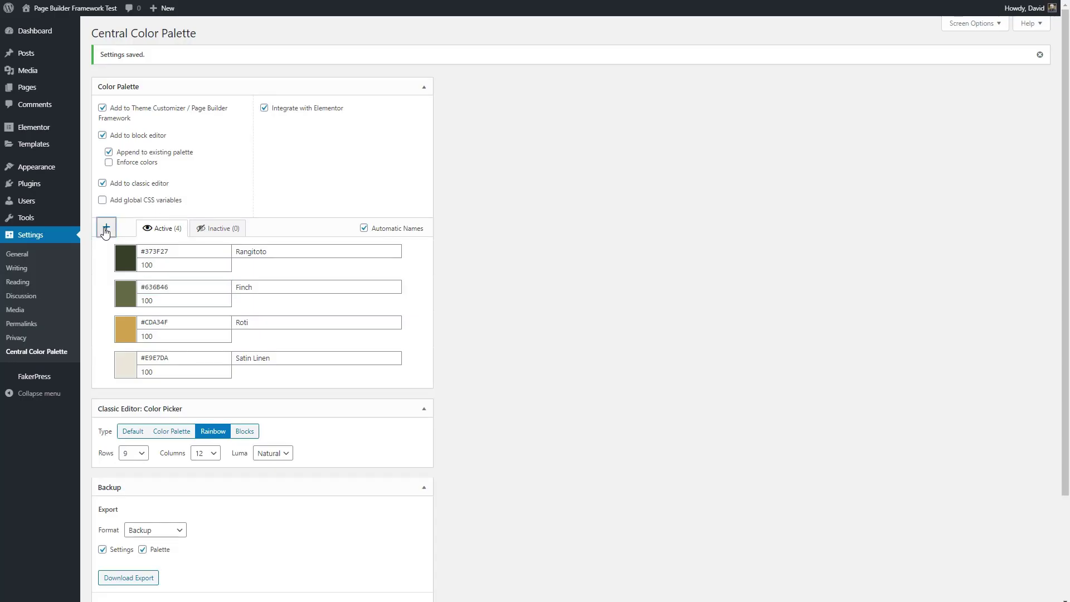
# Add the sampled tint #EFF0EC to the palette and remove Satin Linen
pyautogui.click(105, 227)
pyautogui.moveTo(177, 396); pyautogui.dragTo(137, 397)
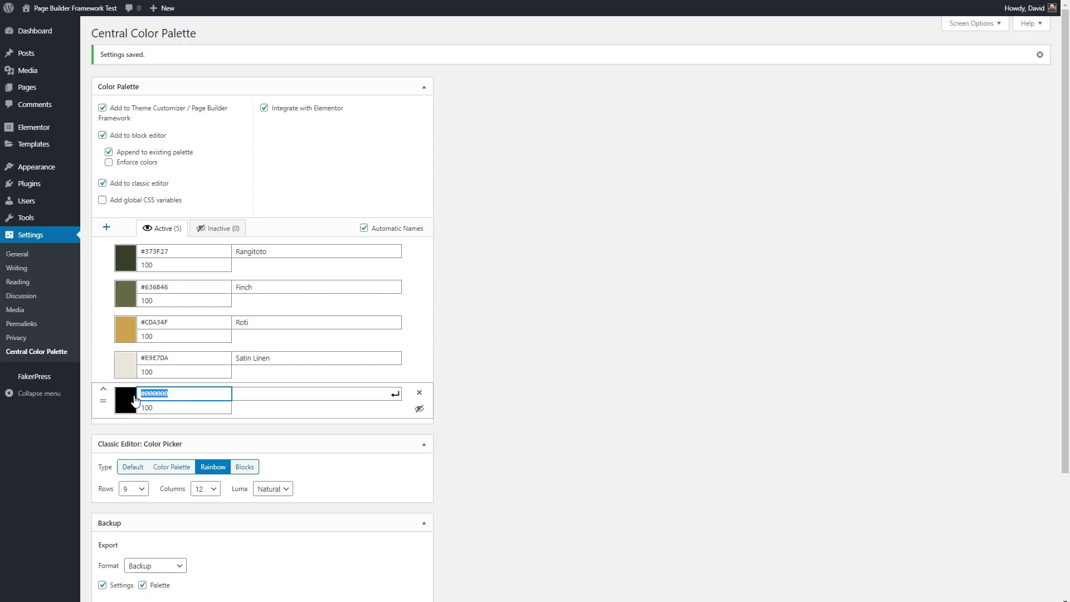
pyautogui.write('#EFF0EC')
pyautogui.press('Return')
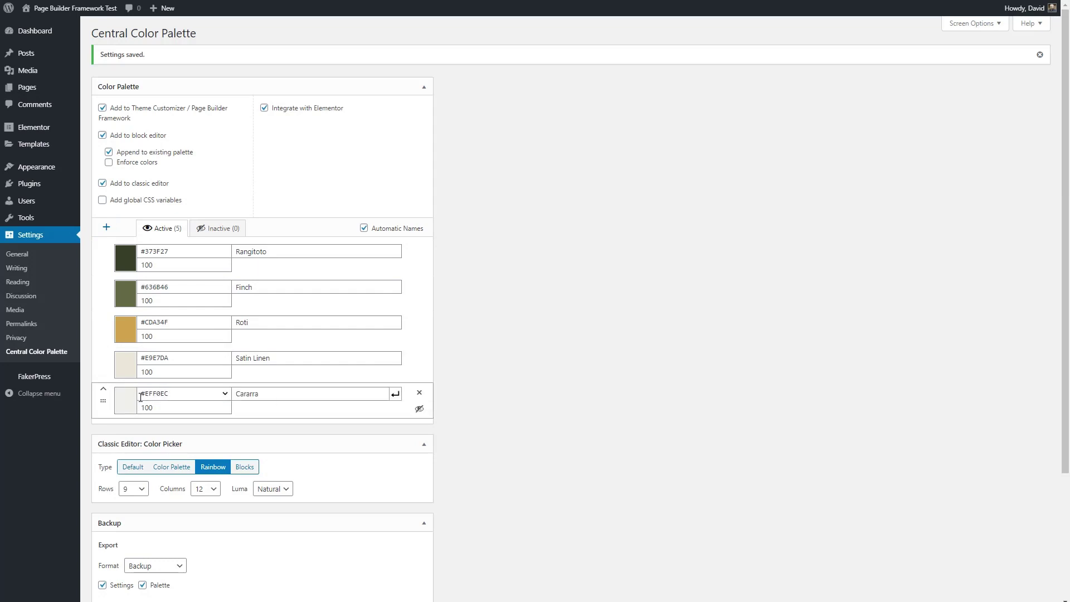
pyautogui.moveTo(157, 362)
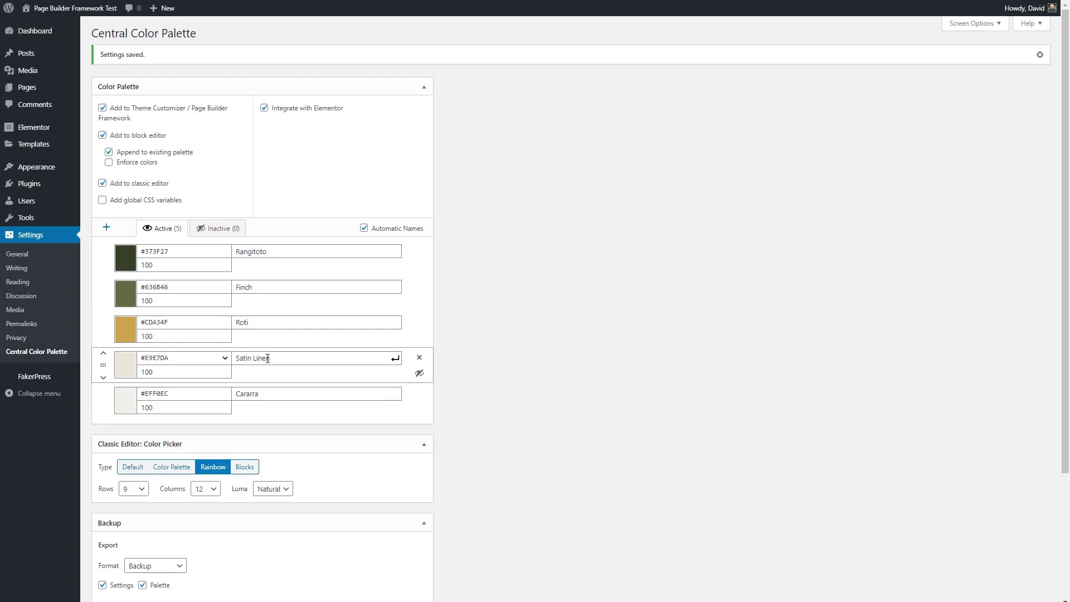
pyautogui.click(419, 358)
# Fill the Stencil square with Roti, lighten it, and sample the resulting tint
pyautogui.click(172, 327)
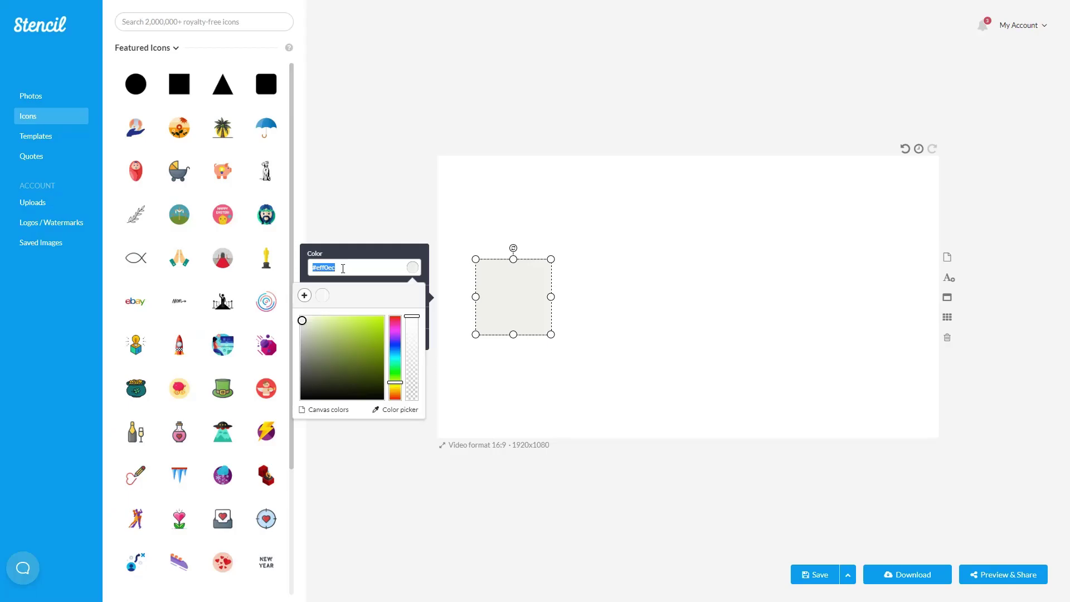
pyautogui.write('#cfa64f')
pyautogui.moveTo(411, 316); pyautogui.dragTo(412, 365)
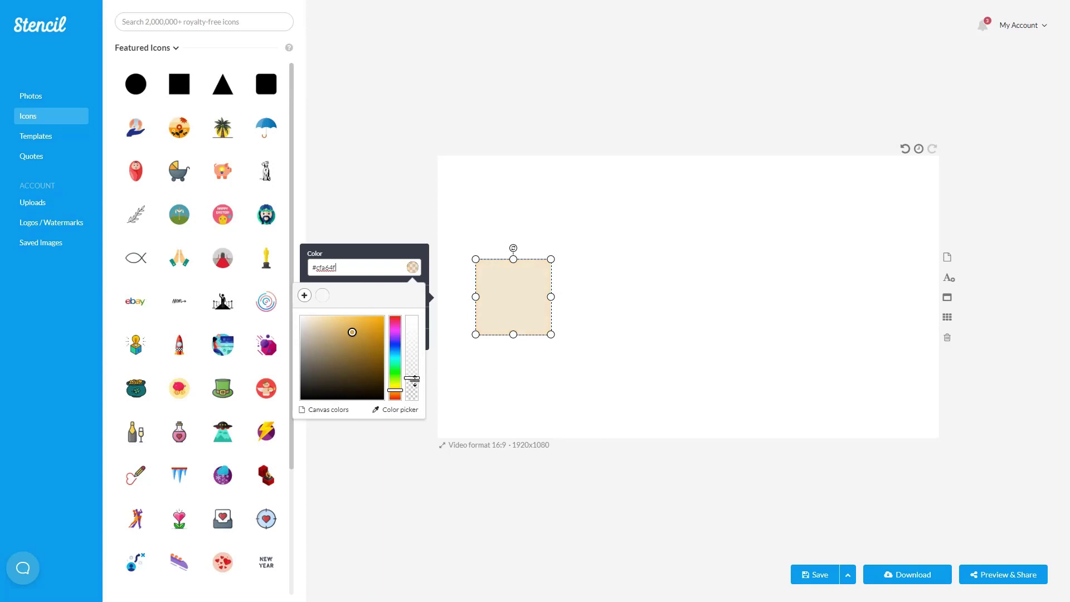
pyautogui.click(392, 409)
pyautogui.click(509, 305)
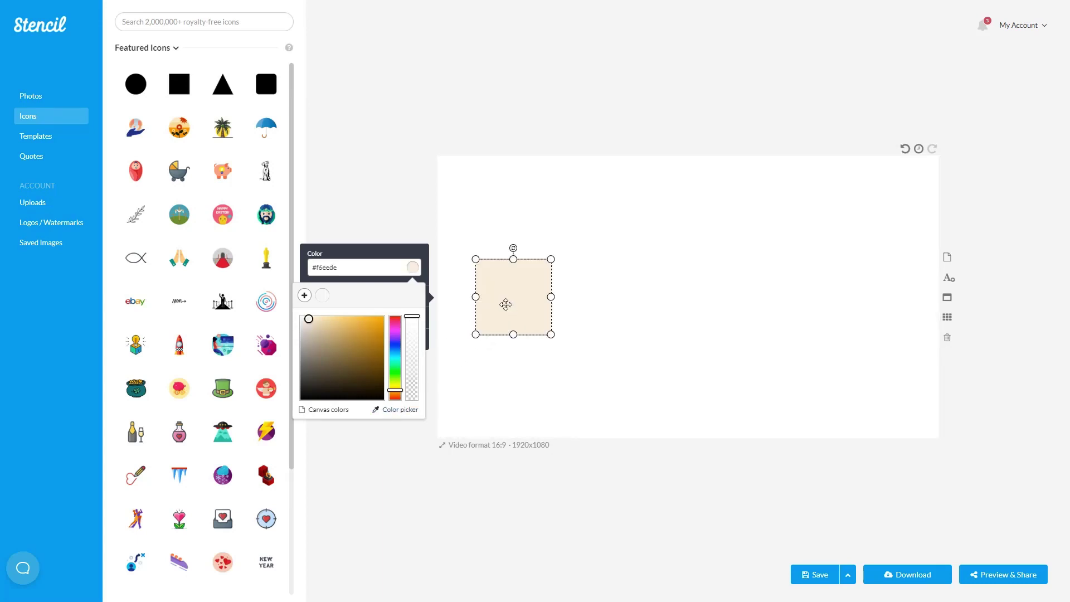
pyautogui.click(320, 269)
pyautogui.hotkey('ctrl', 'c')
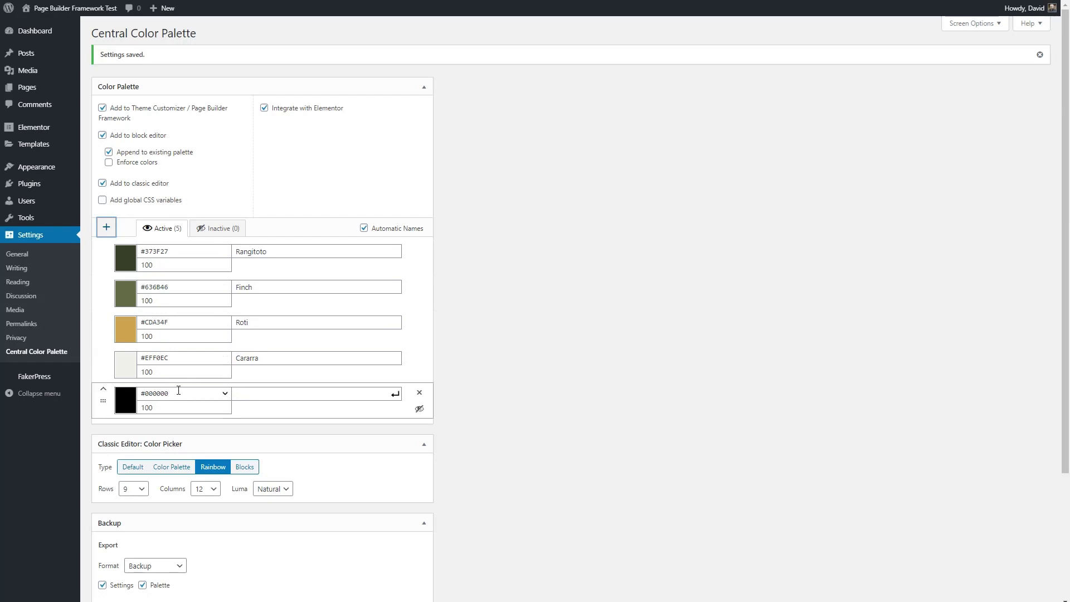
# Add #f6eede as a new palette colour and save the palette settings
pyautogui.tripleClick(167, 393)
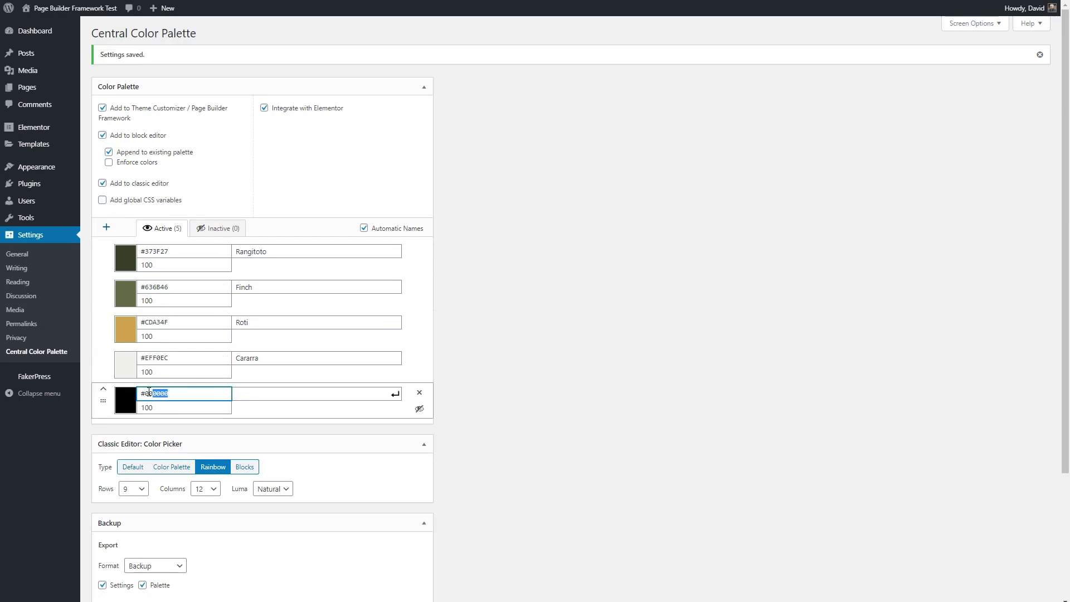
pyautogui.hotkey('ctrl', 'v')
pyautogui.click(395, 394)
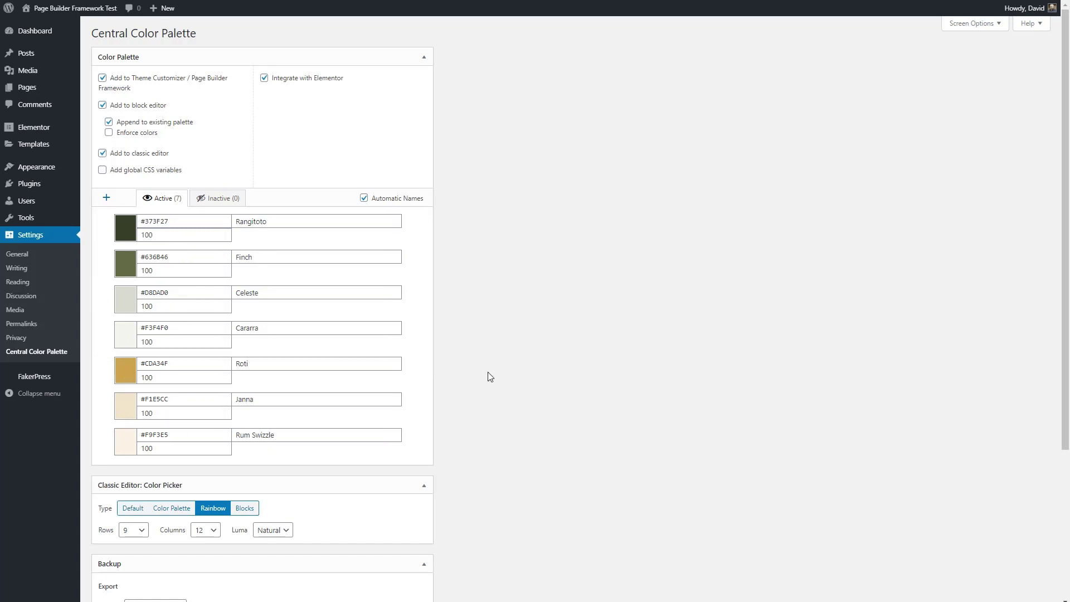
pyautogui.scroll(-4, 497, 370)
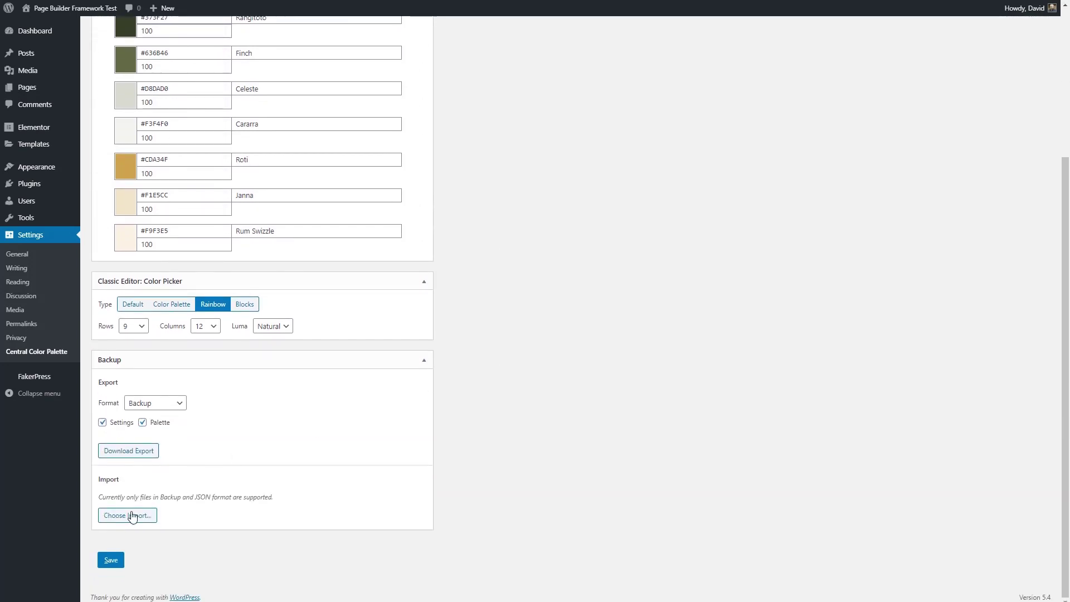
pyautogui.click(111, 561)
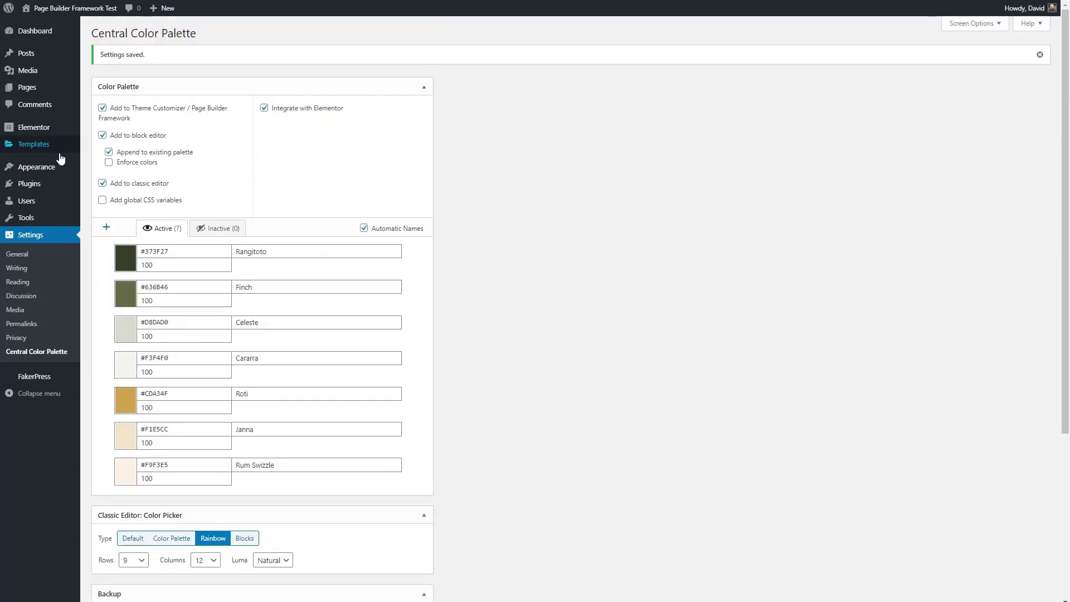
pyautogui.moveTo(39, 167)
pyautogui.click(94, 184)
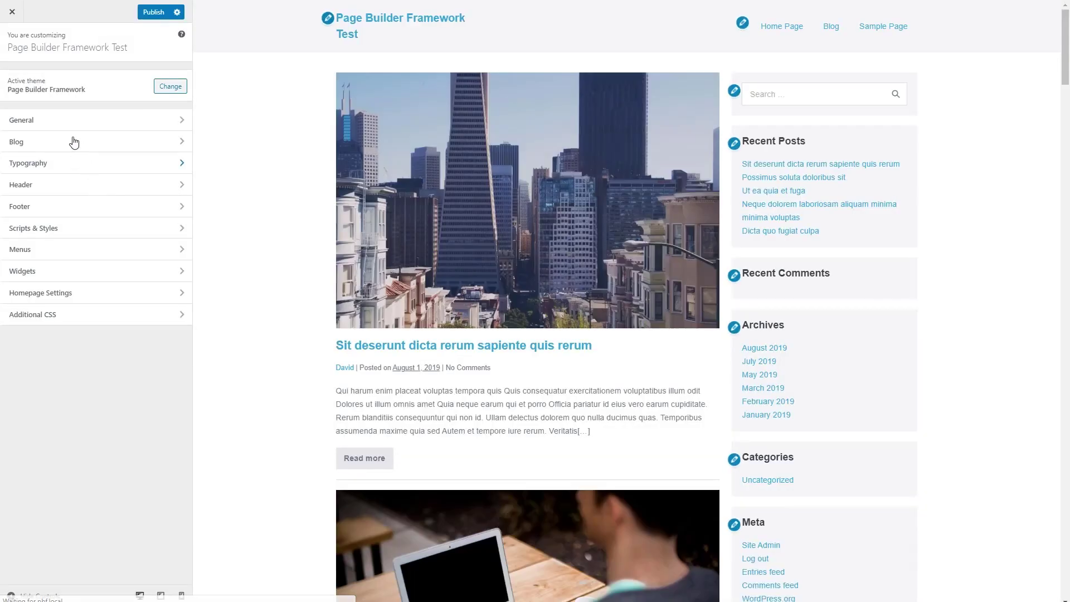
pyautogui.click(62, 123)
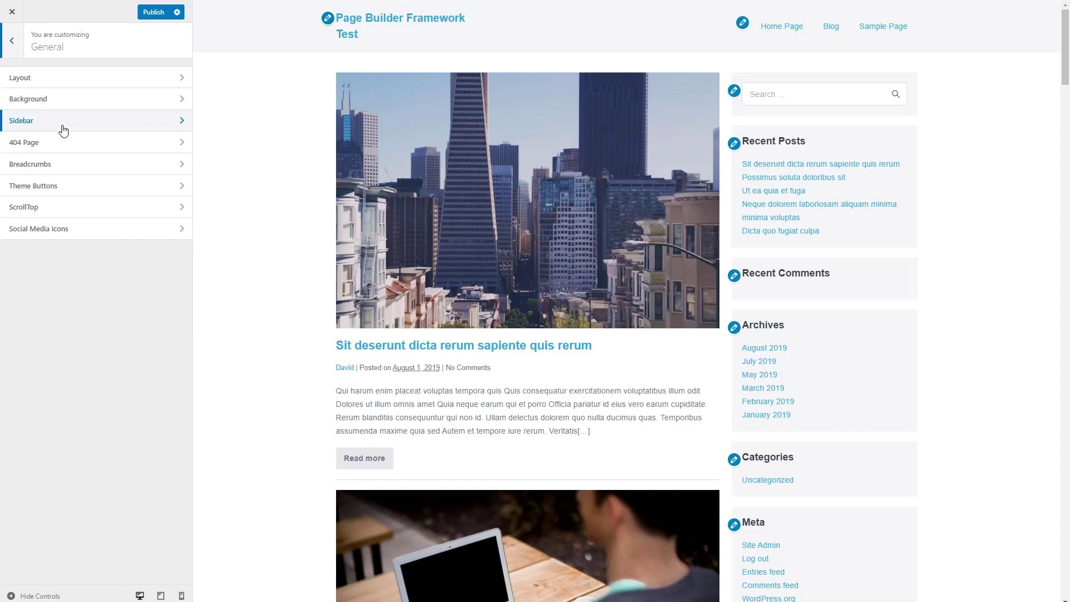
pyautogui.click(65, 103)
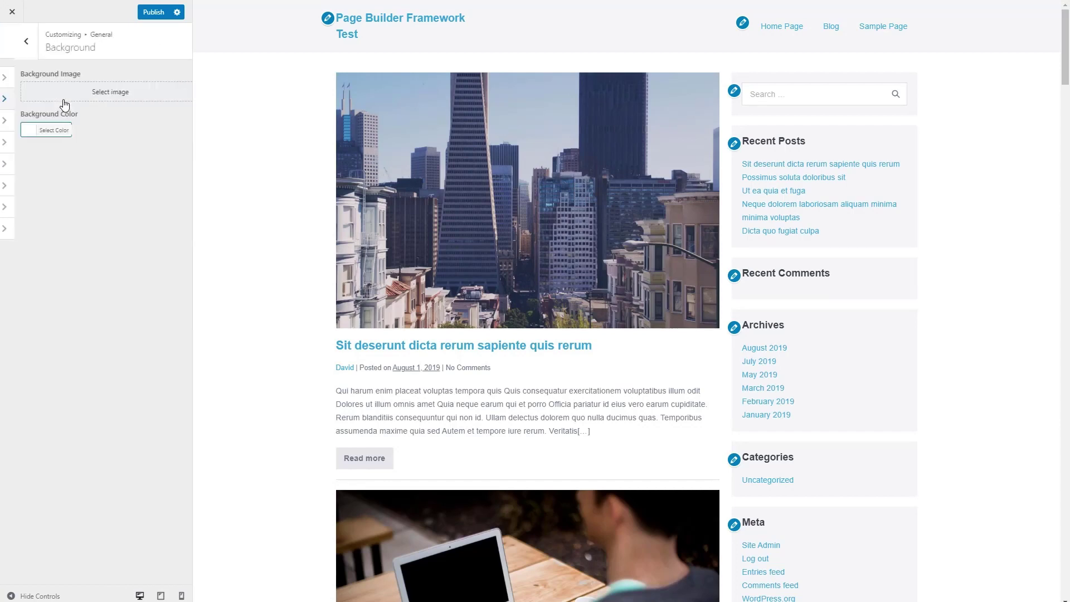
pyautogui.click(38, 131)
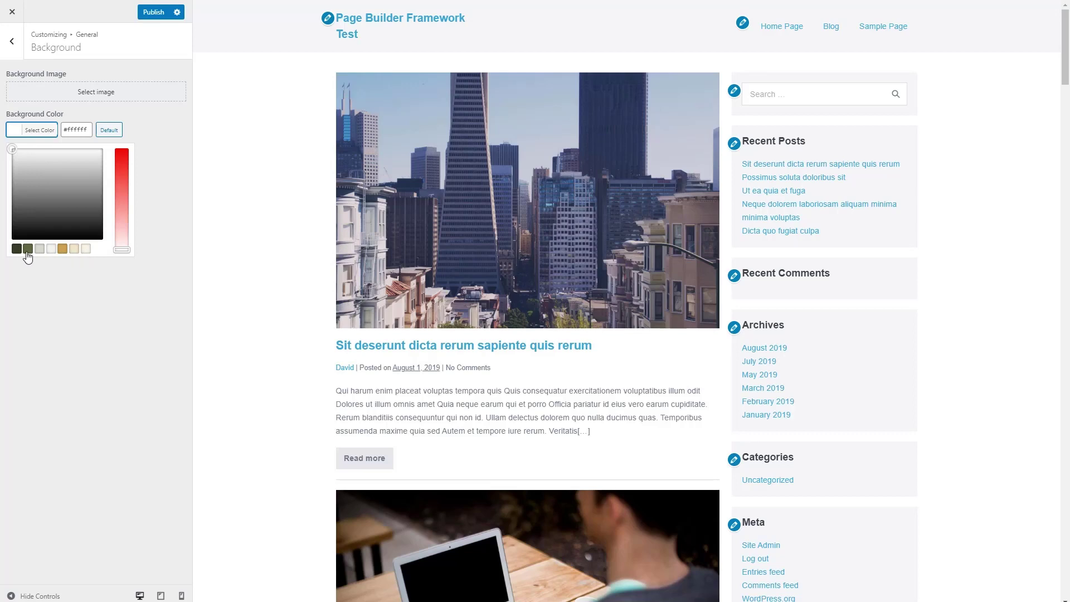
pyautogui.click(11, 12)
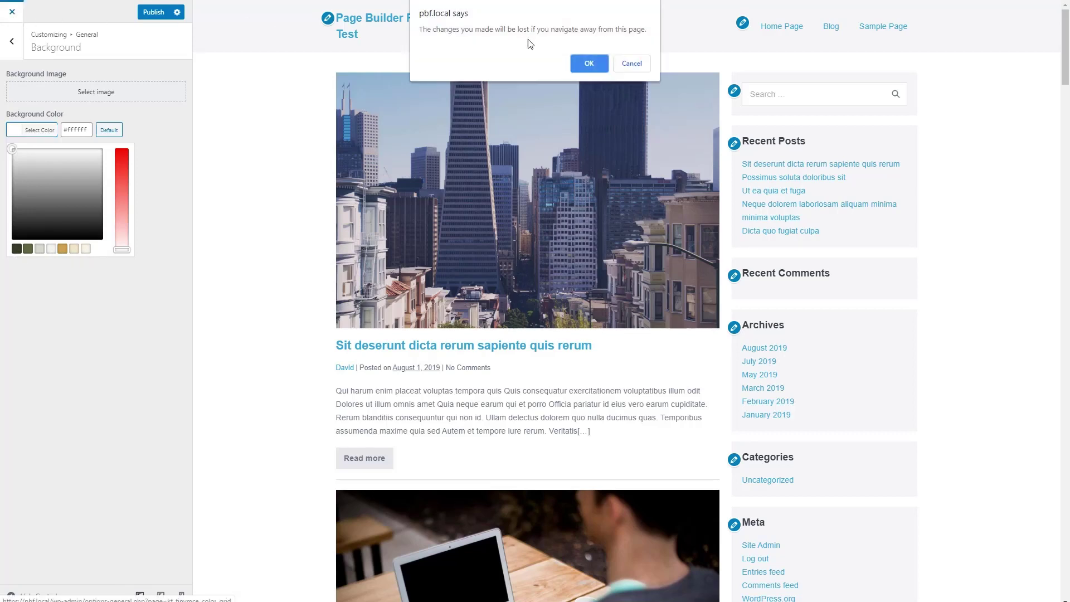
pyautogui.click(583, 60)
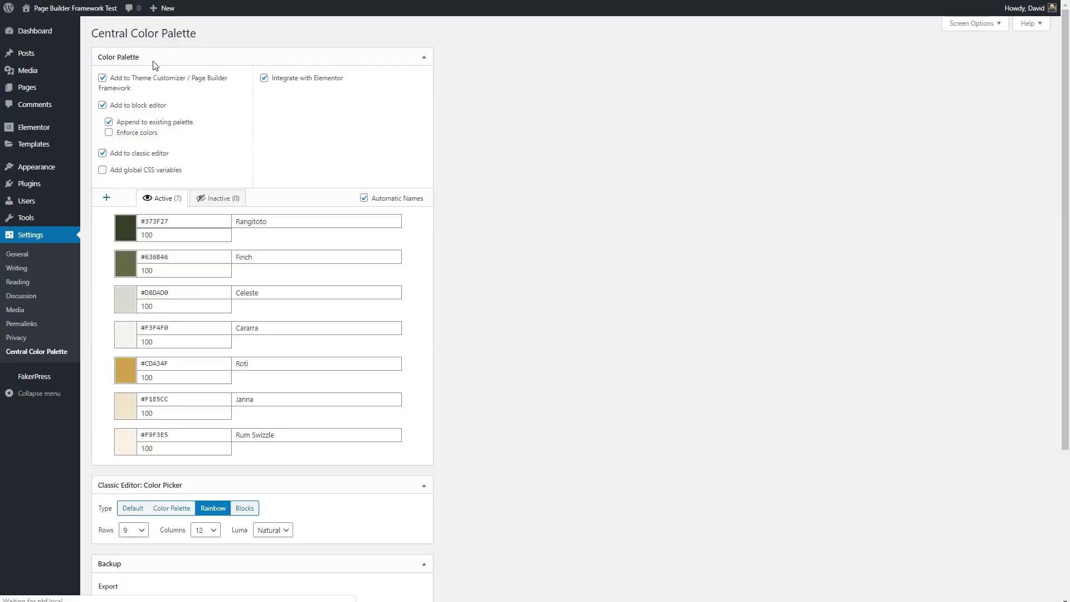
pyautogui.moveTo(26, 54)
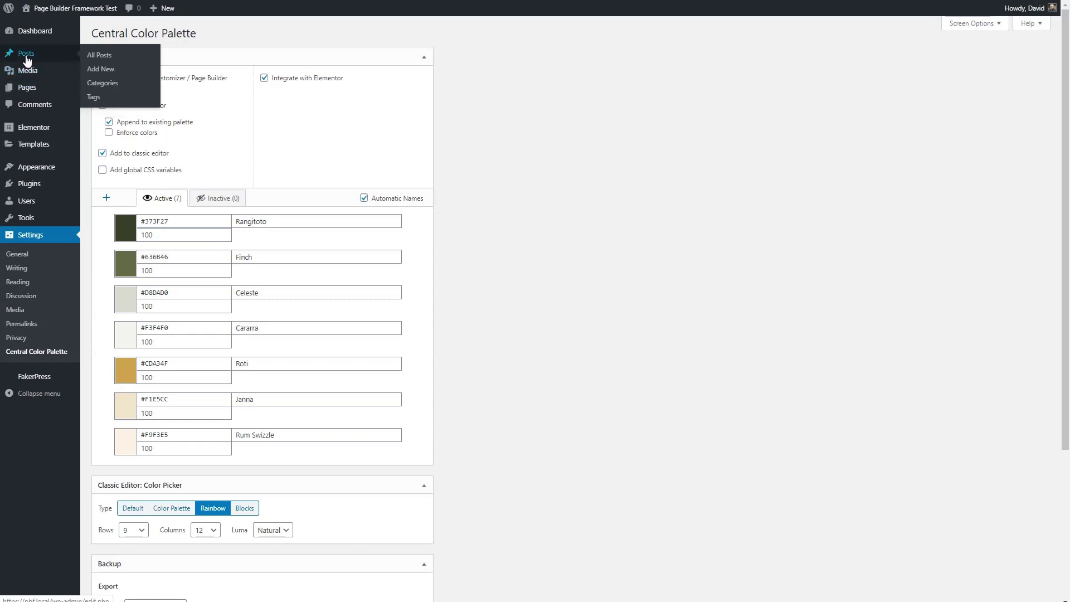
# Check the palette in the Hello world! paragraph's colour settings, then list the Pages
pyautogui.click(101, 58)
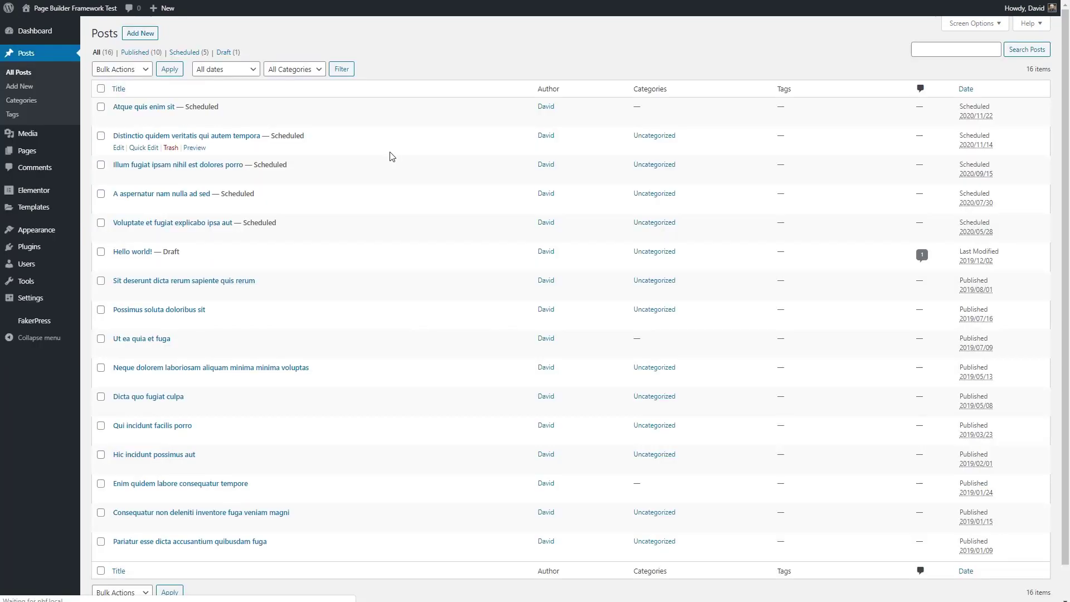
pyautogui.click(132, 253)
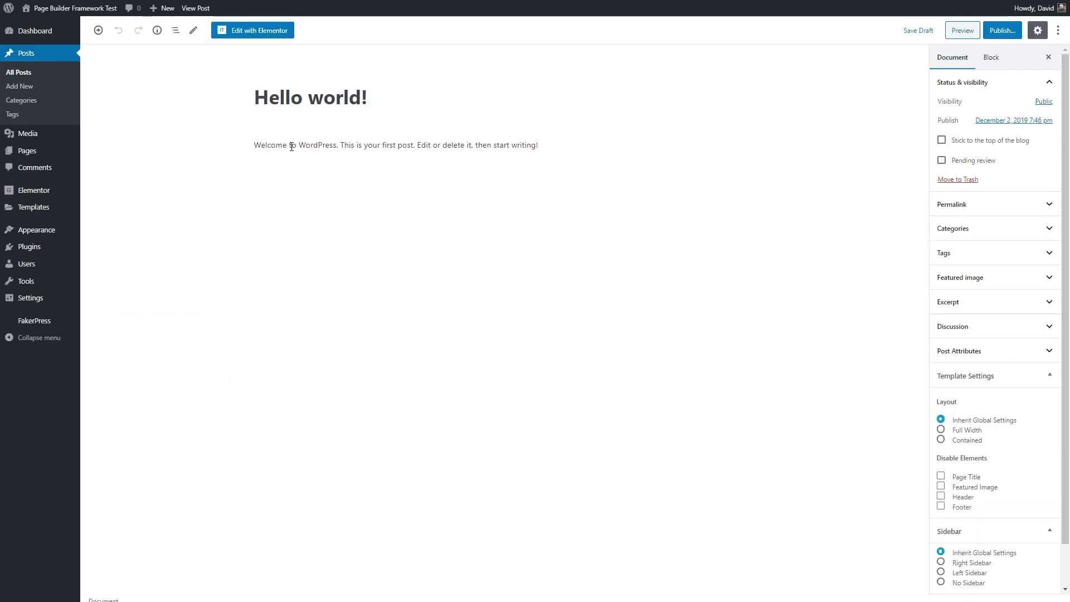
pyautogui.click(291, 146)
pyautogui.click(970, 232)
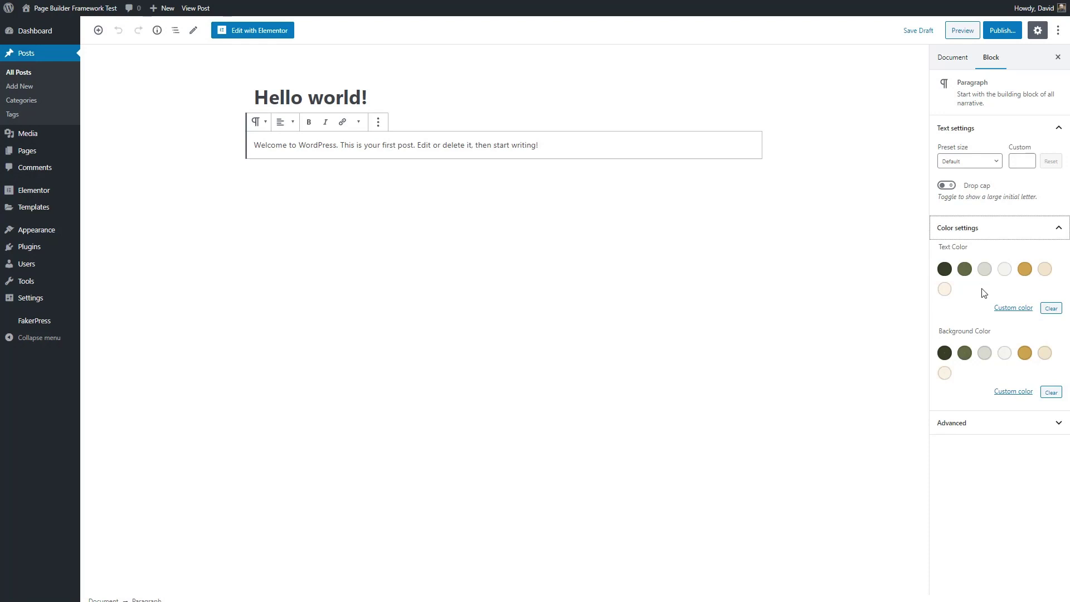
pyautogui.click(47, 151)
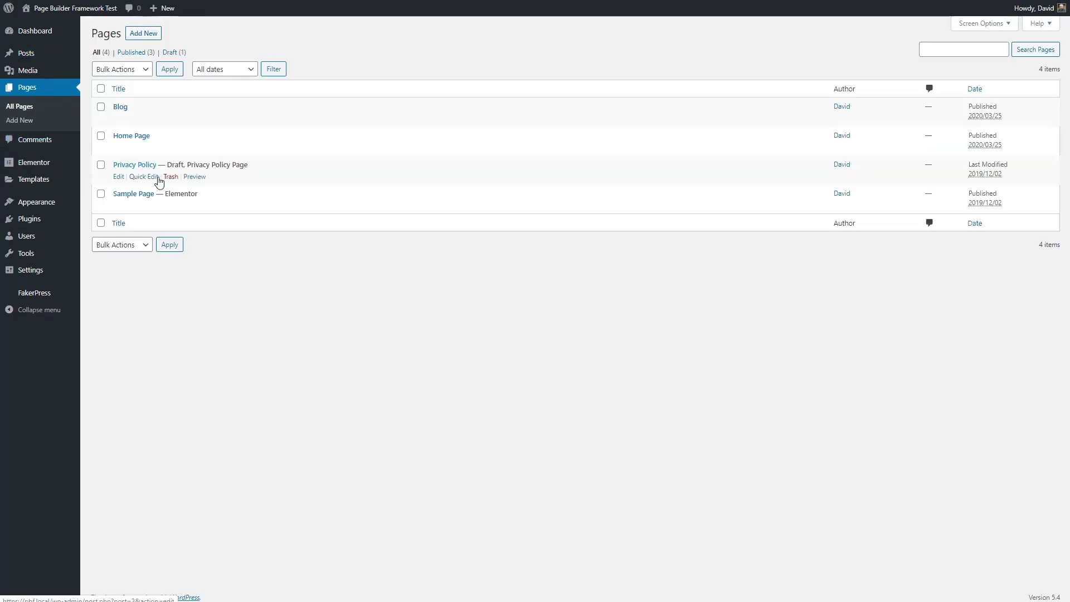
# Edit the Sample Page with Elementor and view the text widget's Text Color choices
pyautogui.click(236, 207)
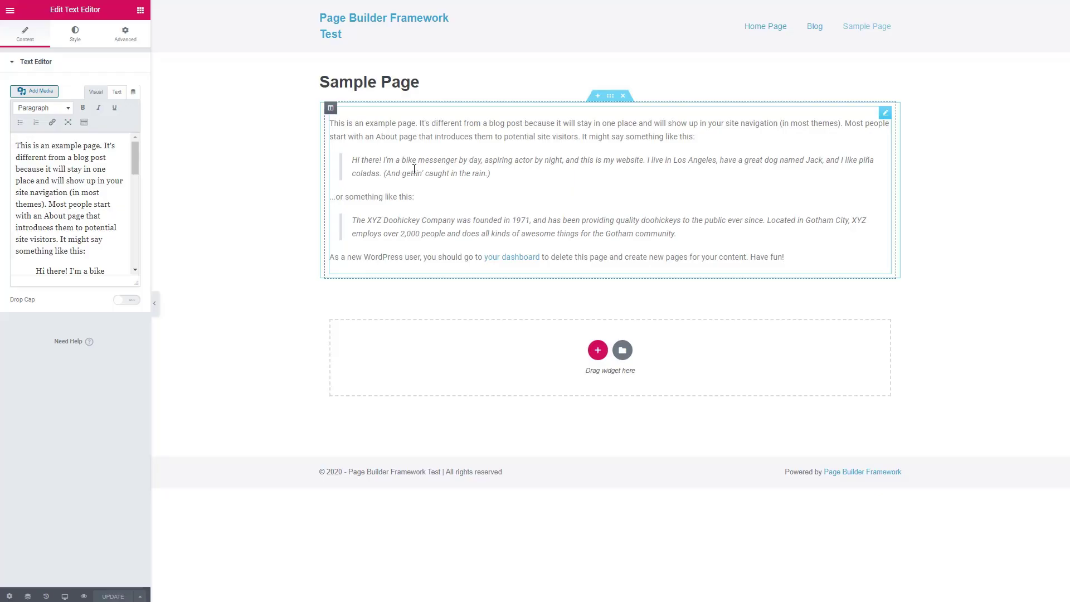
pyautogui.click(75, 35)
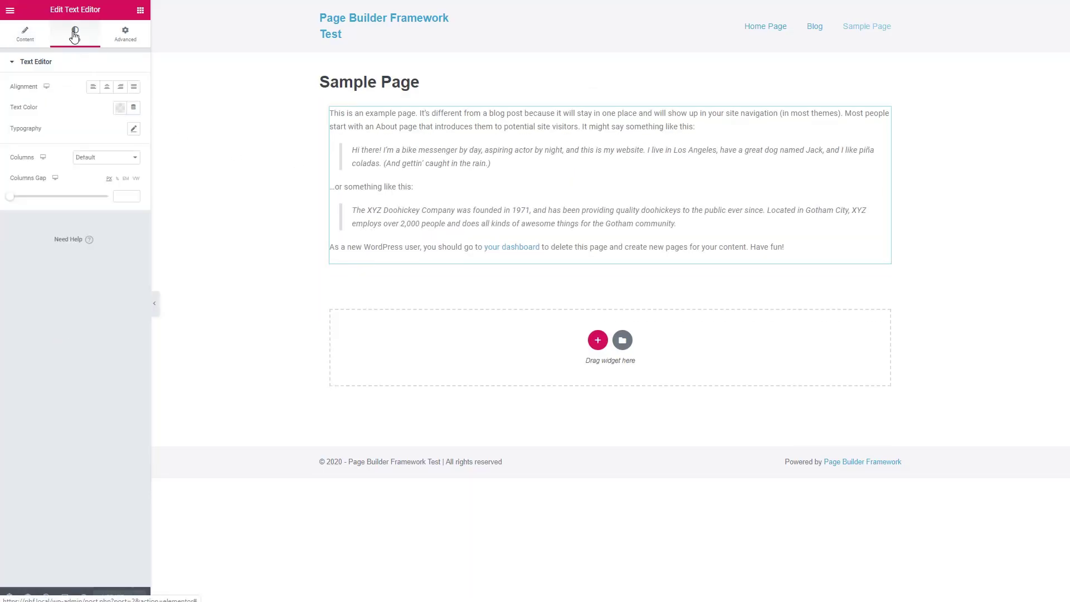
pyautogui.click(119, 108)
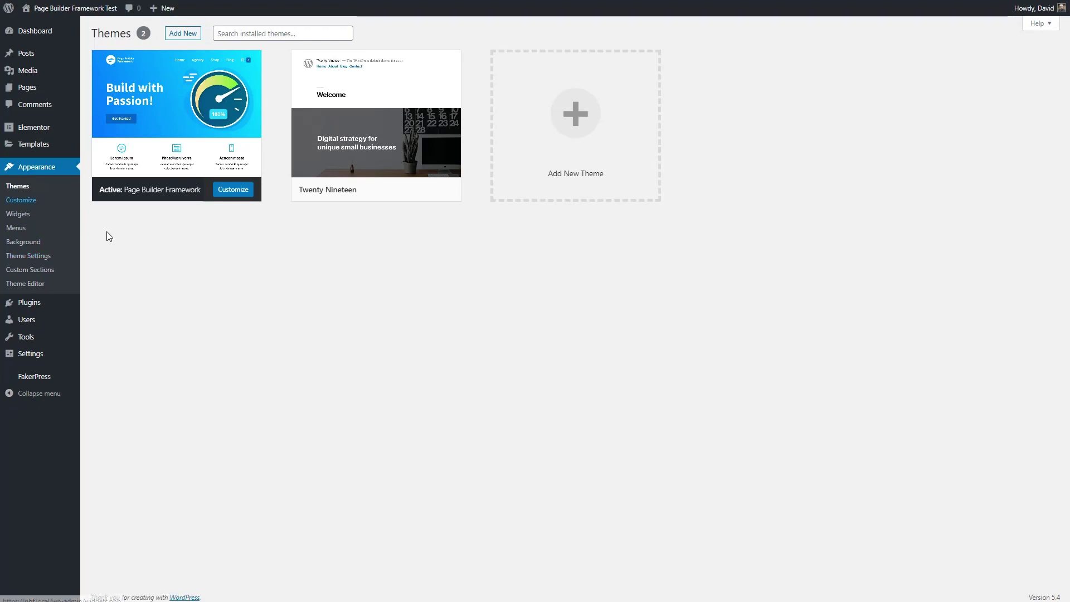
# In General > Sidebar, set the sidebar background to the light Cararra swatch #f3f4f0
pyautogui.click(45, 214)
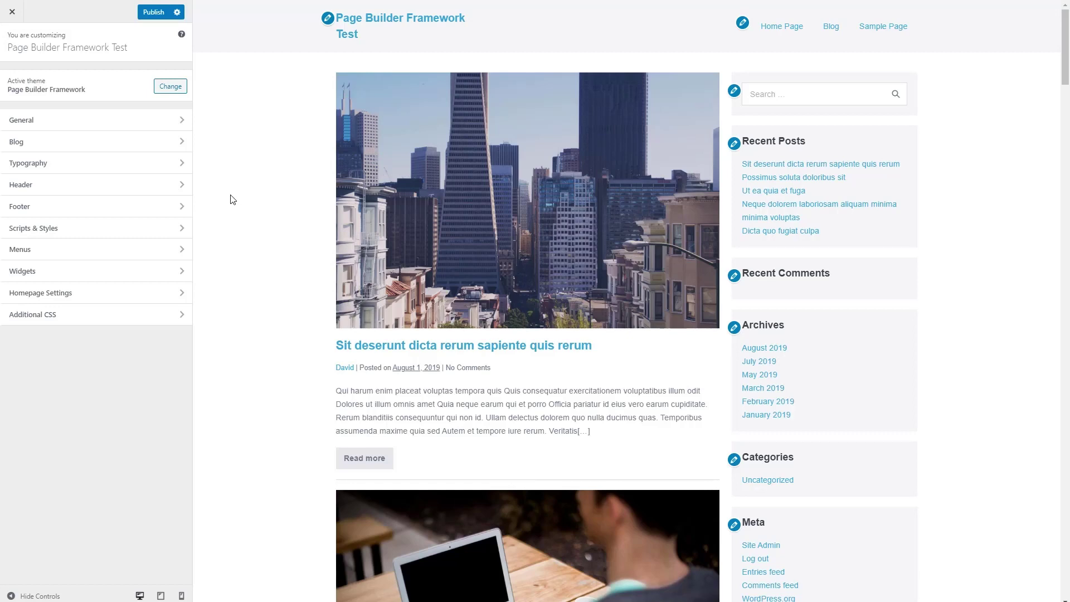
pyautogui.click(172, 128)
pyautogui.click(64, 83)
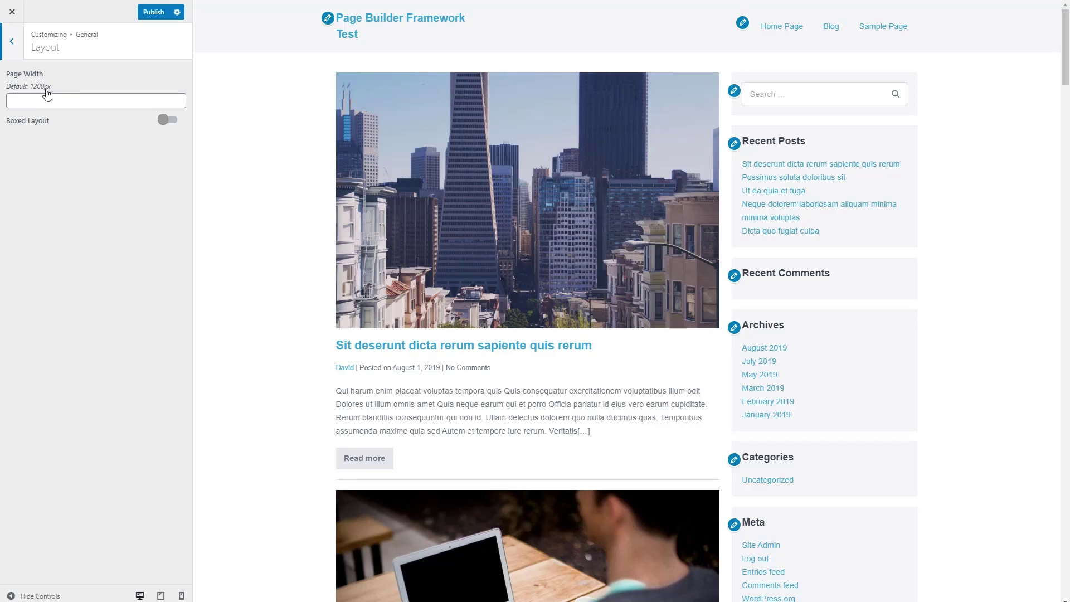
pyautogui.click(10, 48)
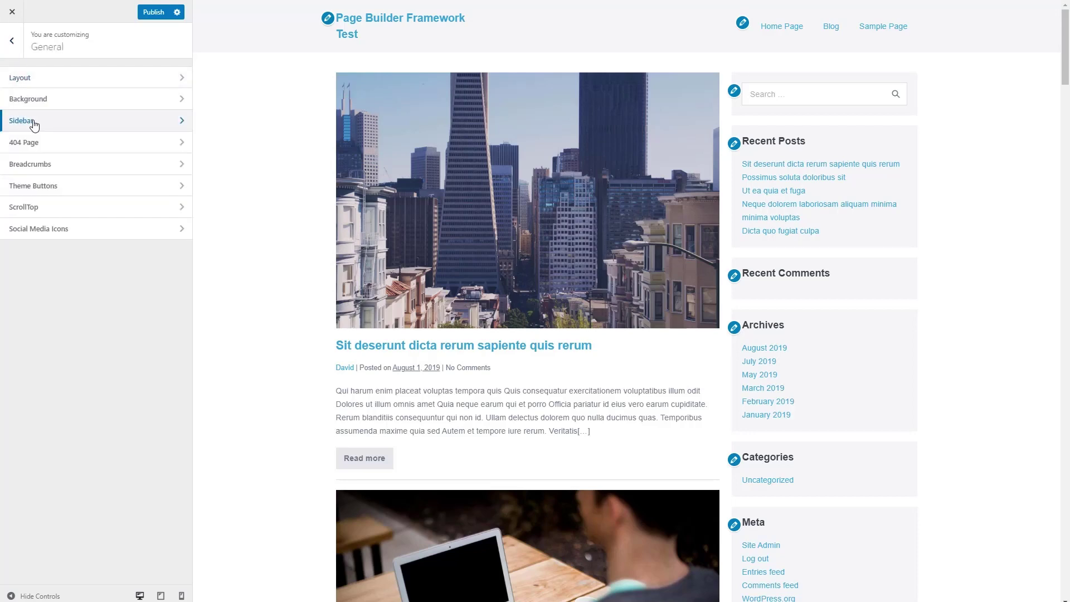
pyautogui.click(32, 122)
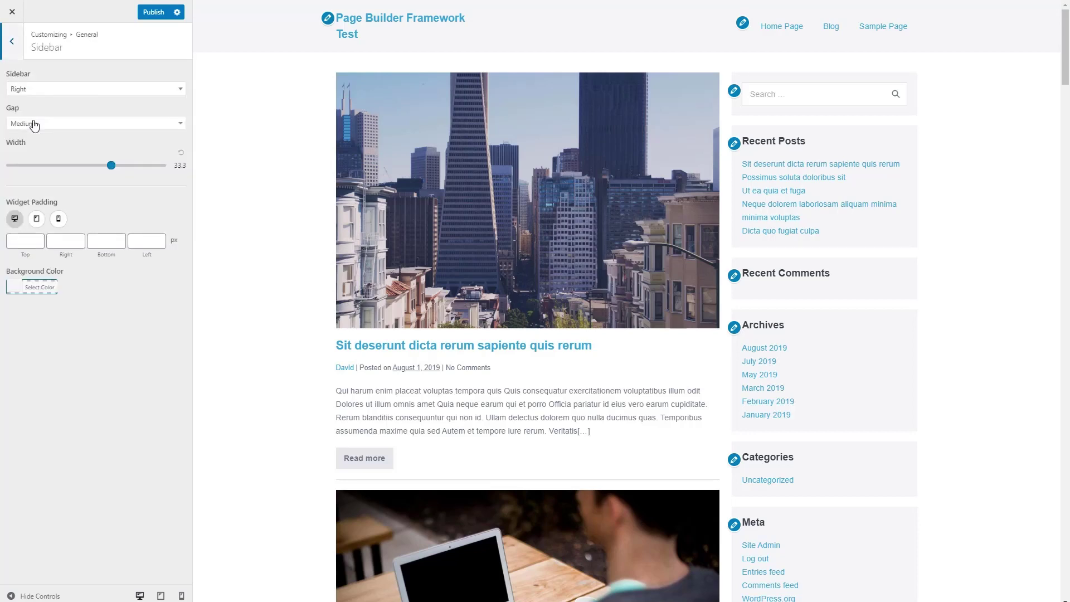
pyautogui.click(50, 289)
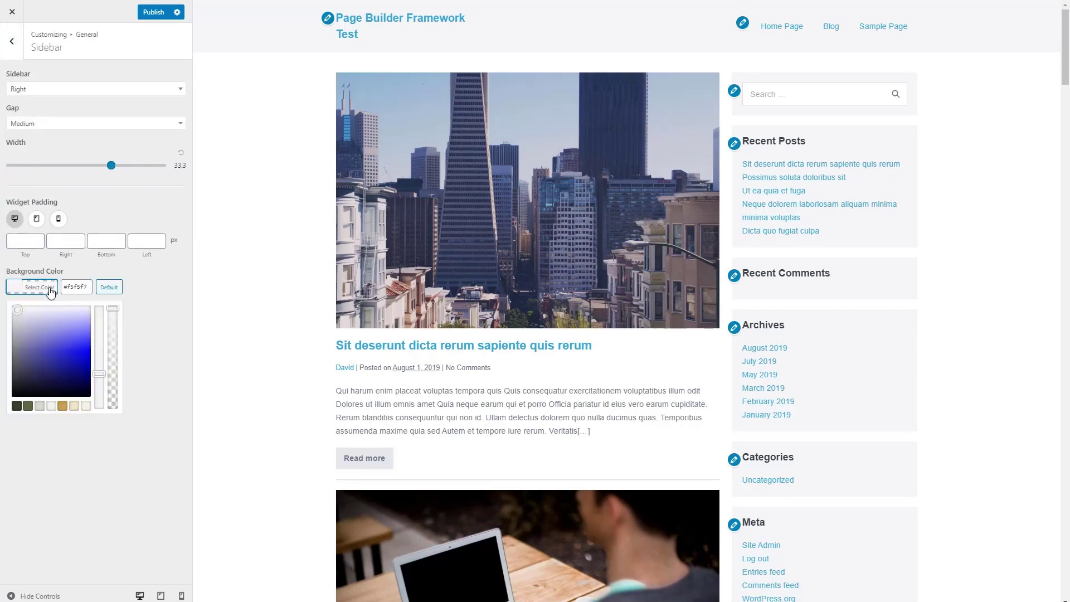
pyautogui.click(51, 406)
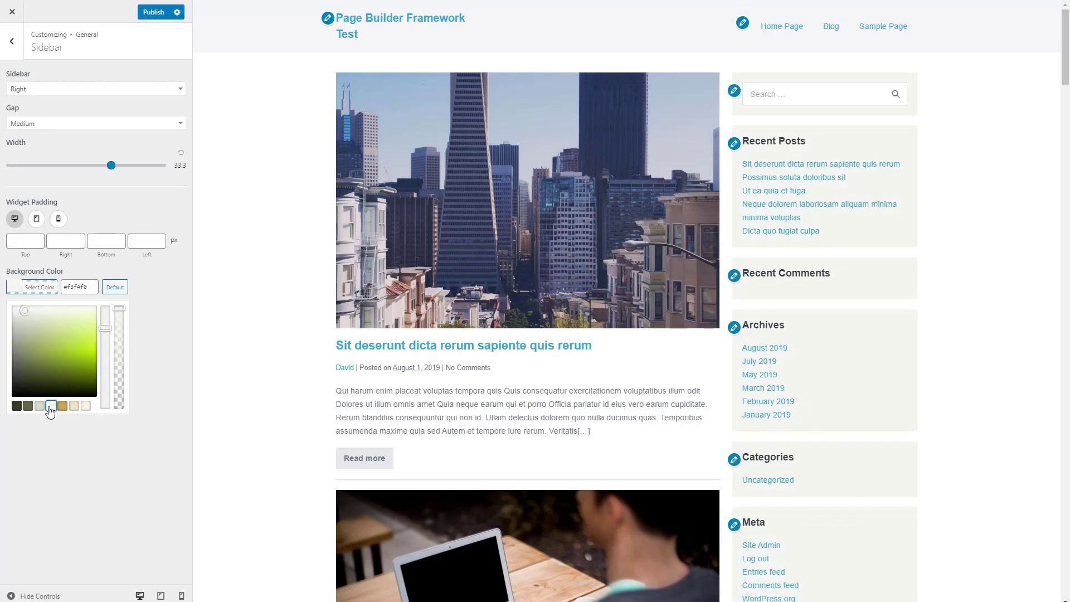
pyautogui.click(15, 41)
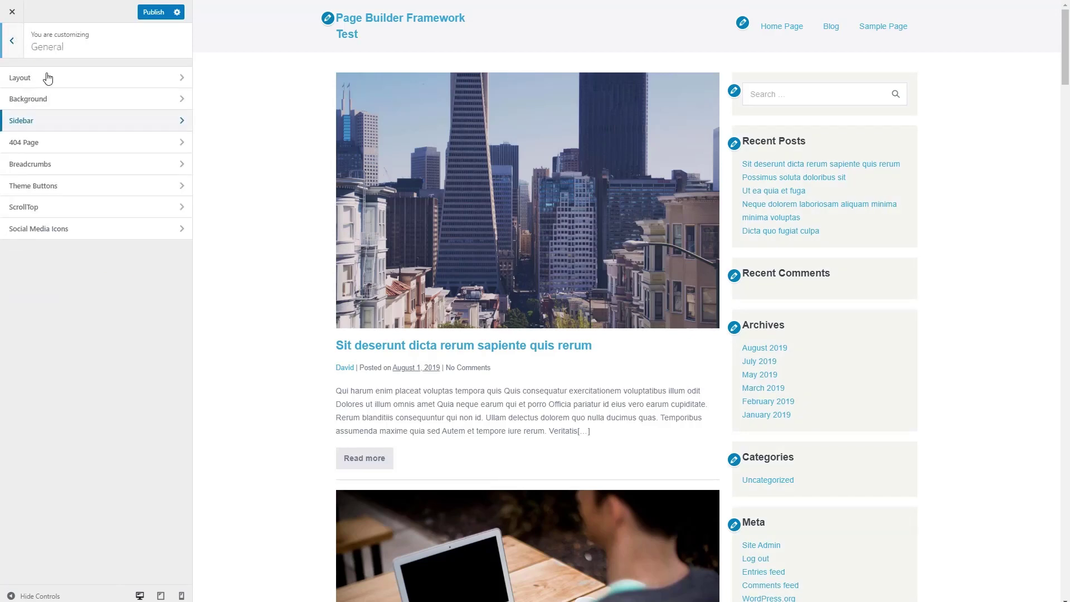
# Set button background #f3f4f0, hover and text colour #636b46, plus light primary button colours
pyautogui.click(38, 186)
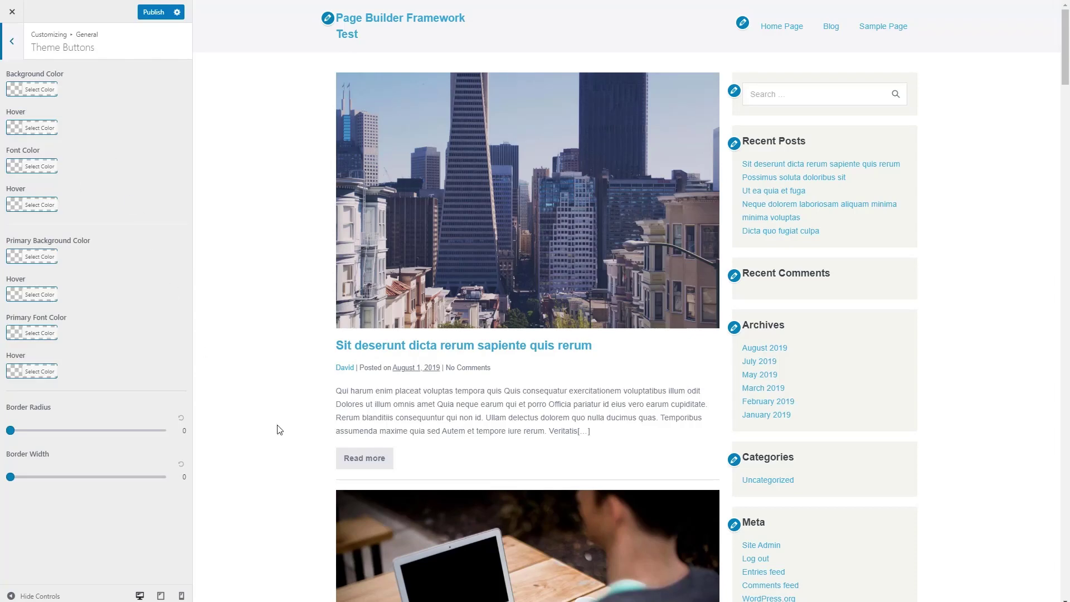
pyautogui.click(44, 91)
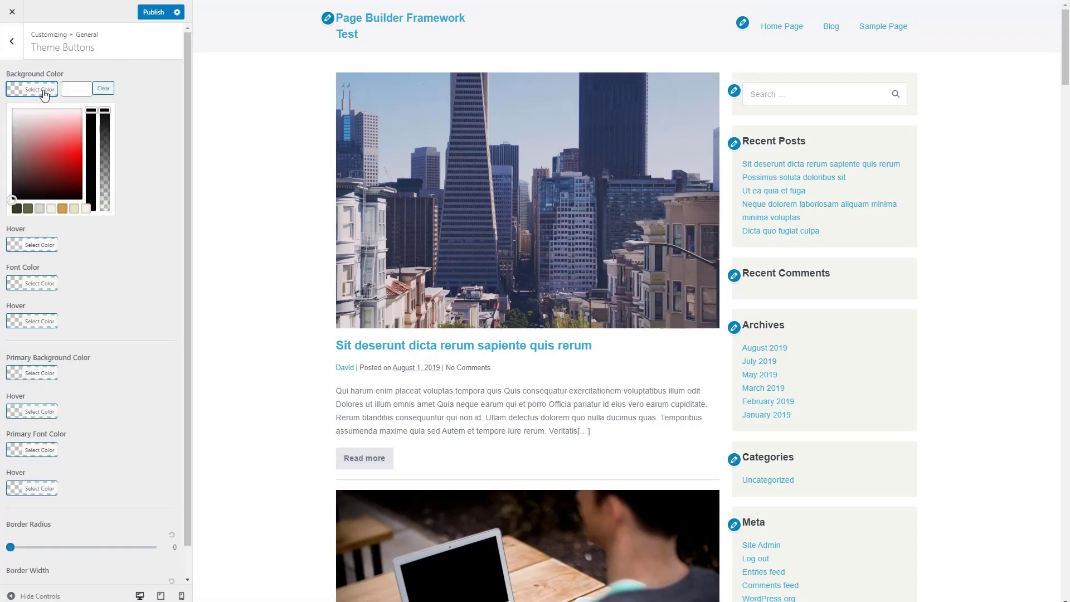
pyautogui.click(51, 209)
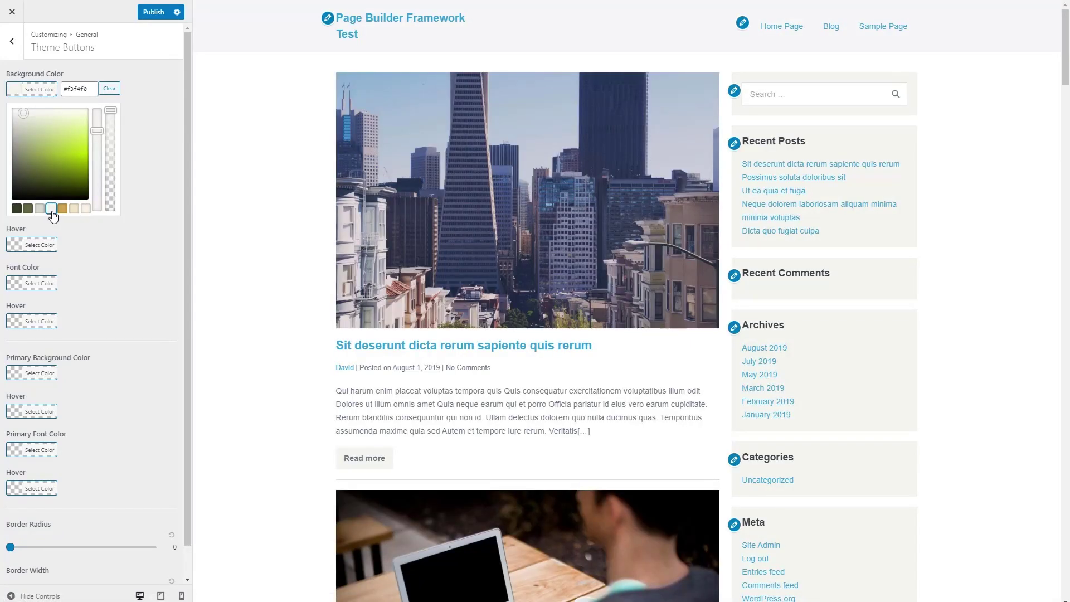
pyautogui.click(40, 246)
pyautogui.click(28, 247)
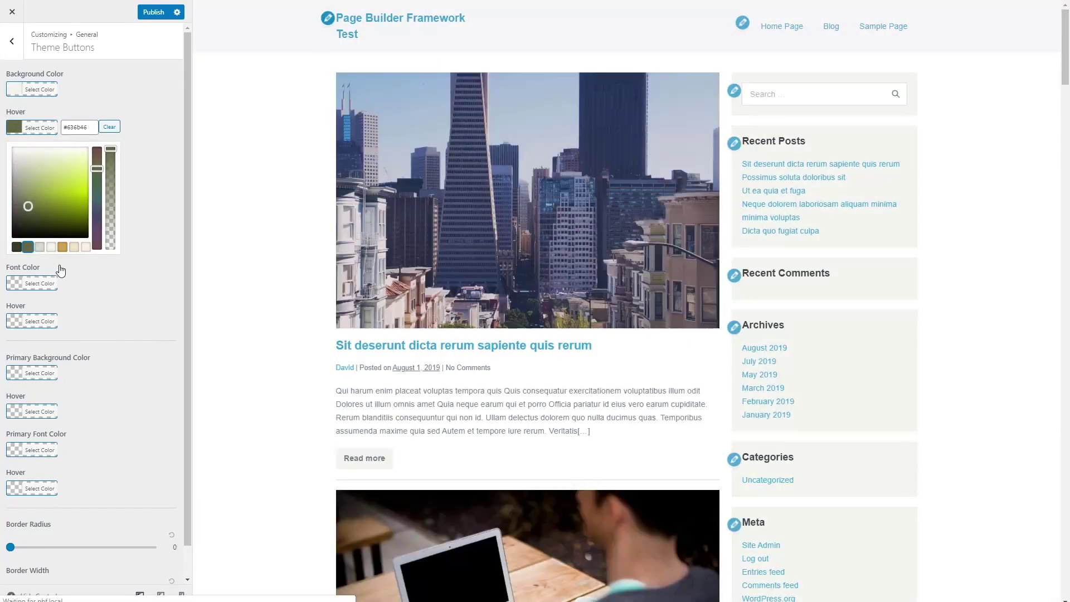
pyautogui.click(34, 283)
pyautogui.click(28, 286)
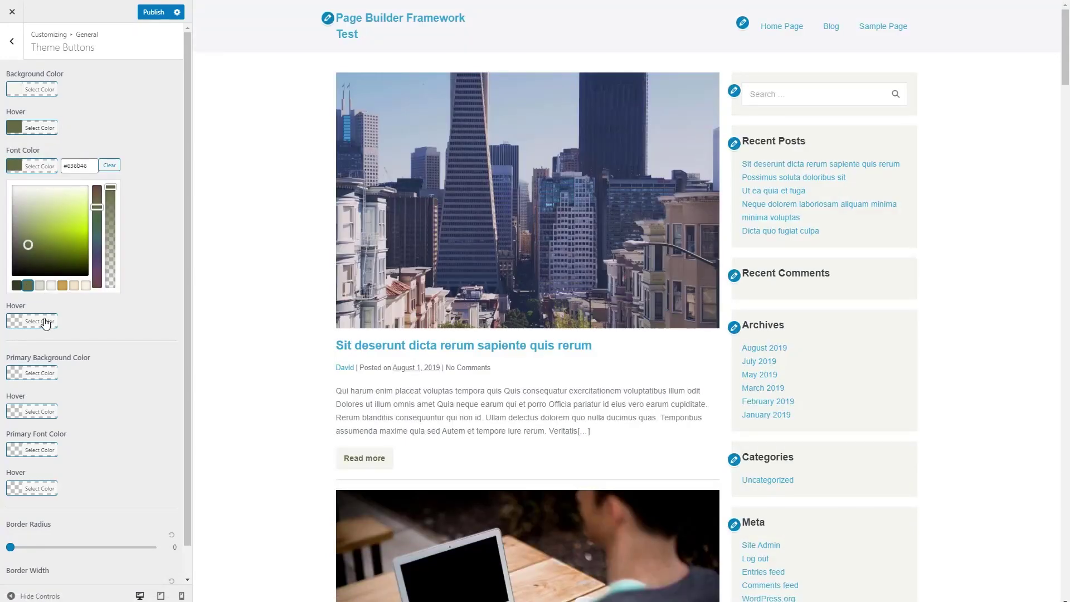
pyautogui.click(44, 321)
pyautogui.click(75, 324)
pyautogui.click(145, 342)
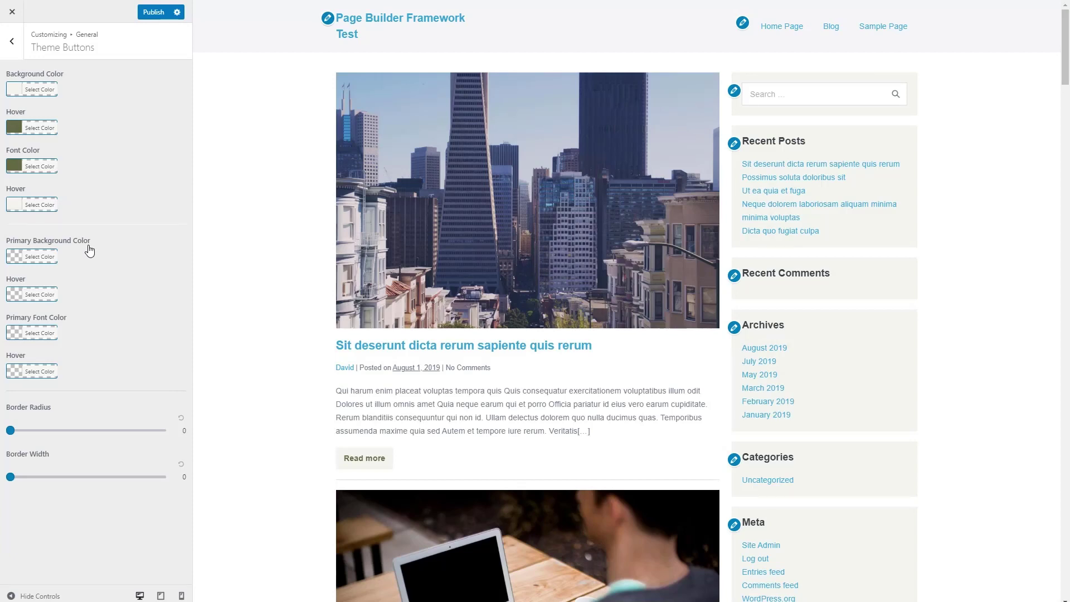
pyautogui.click(50, 259)
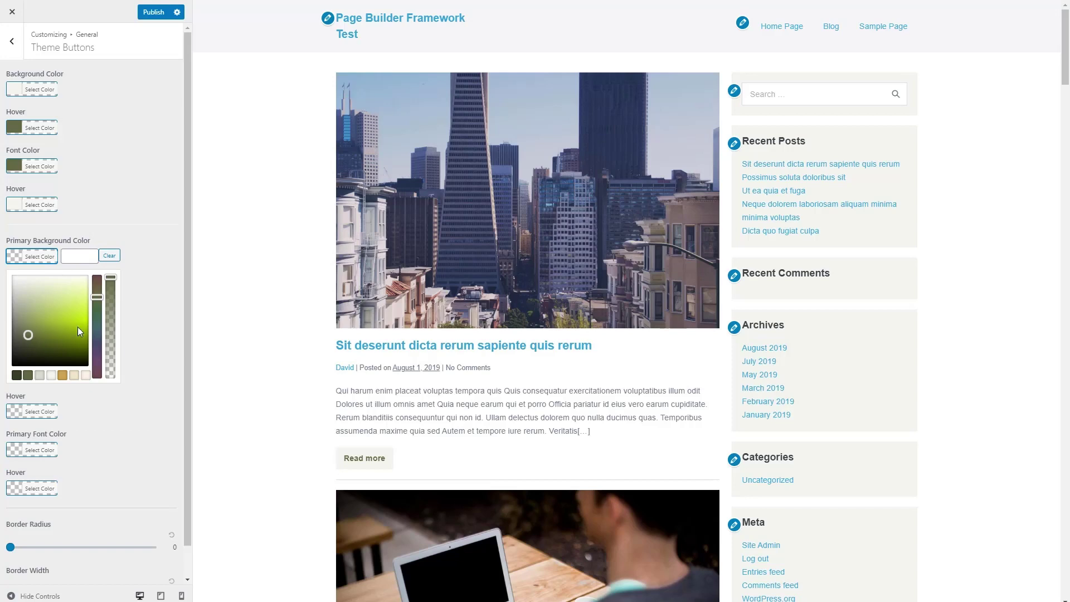
pyautogui.click(61, 382)
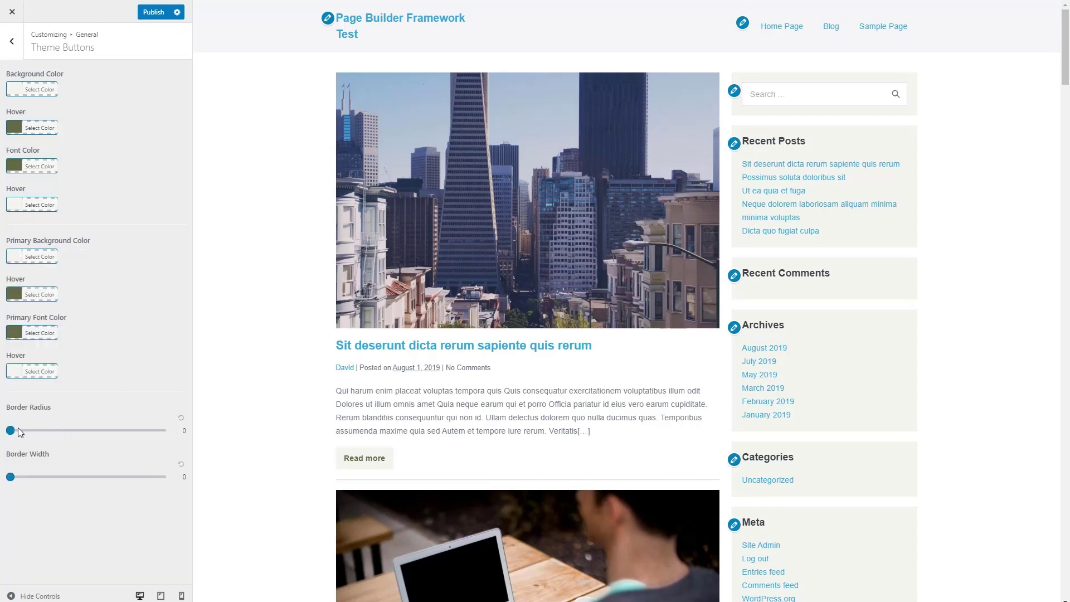
# Give theme buttons border radius 4, border width 1 and a dark green #636b46 border
pyautogui.moveTo(10, 430); pyautogui.dragTo(17, 432)
pyautogui.moveTo(10, 477); pyautogui.dragTo(24, 477)
pyautogui.scroll(-2, 93, 458)
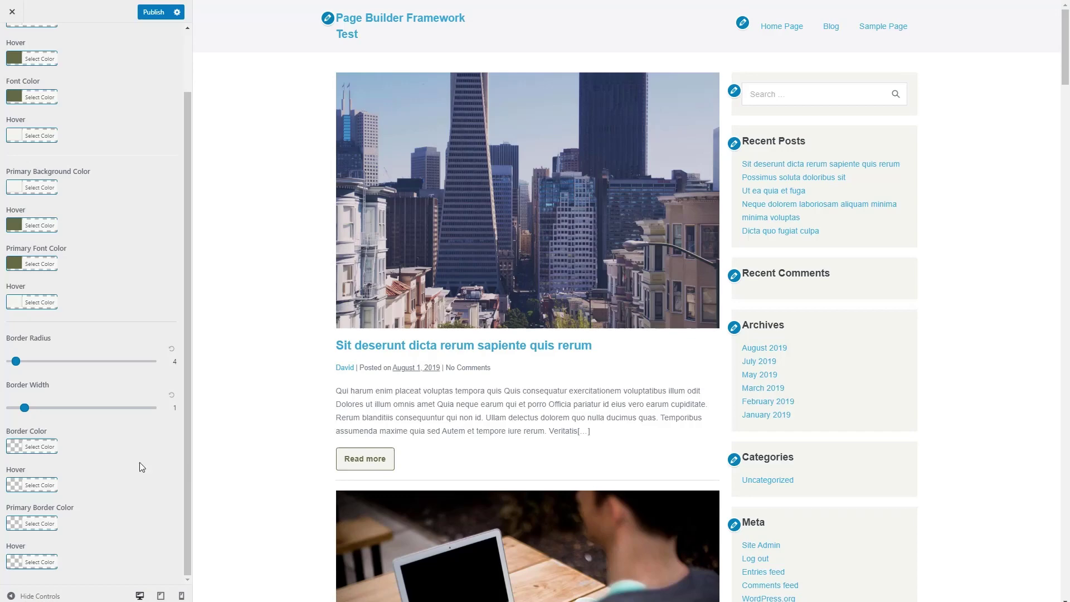
pyautogui.click(50, 447)
pyautogui.click(27, 566)
pyautogui.click(150, 515)
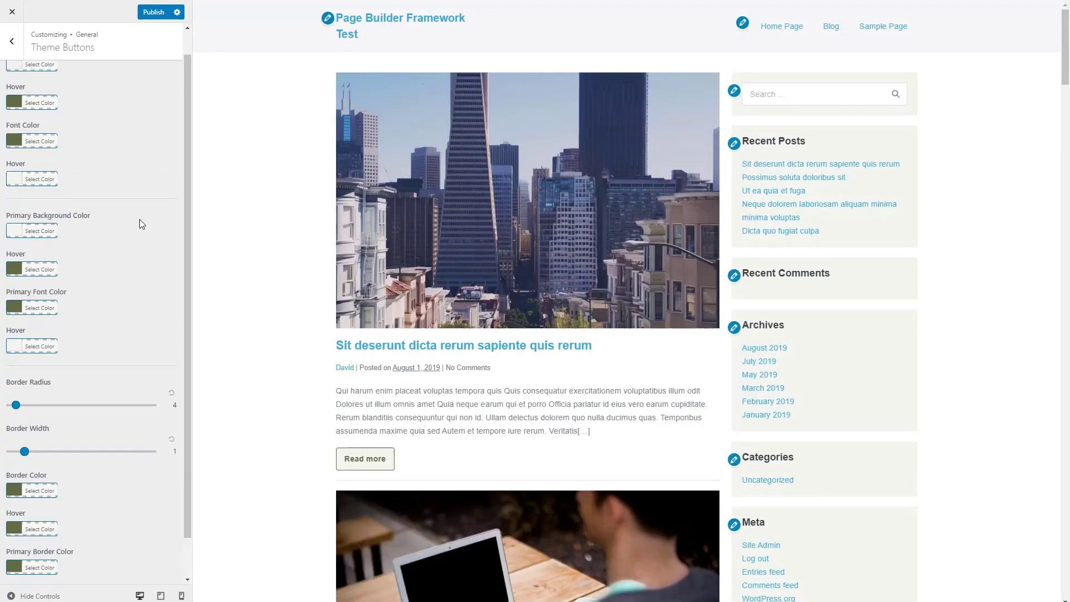
pyautogui.click(12, 40)
pyautogui.click(12, 40)
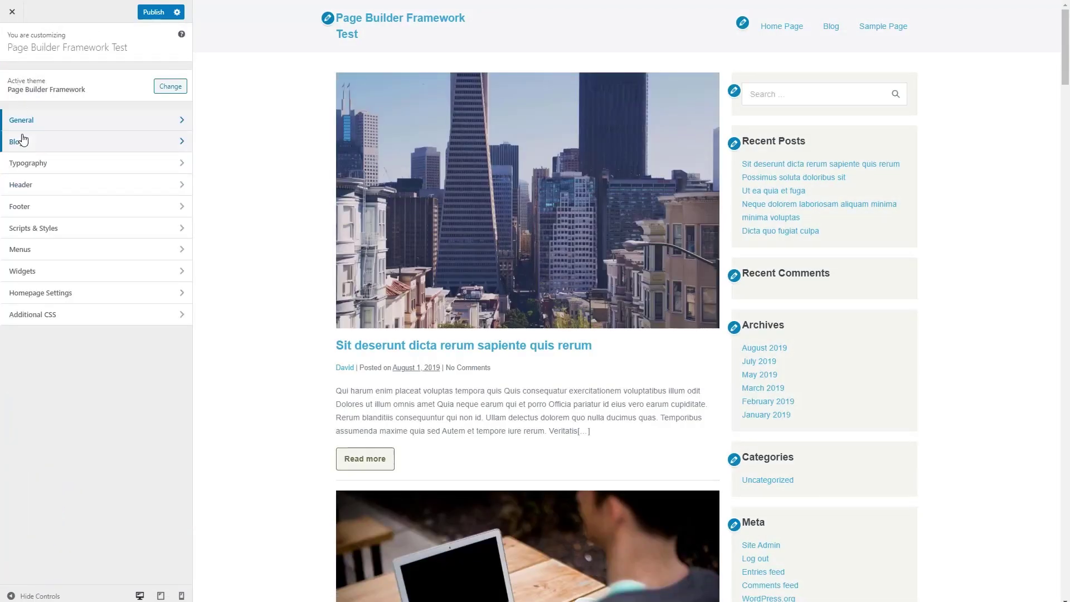
# Open Typography and search the web for font pairings, landing on FontPair's Lora & Merriweather
pyautogui.click(24, 167)
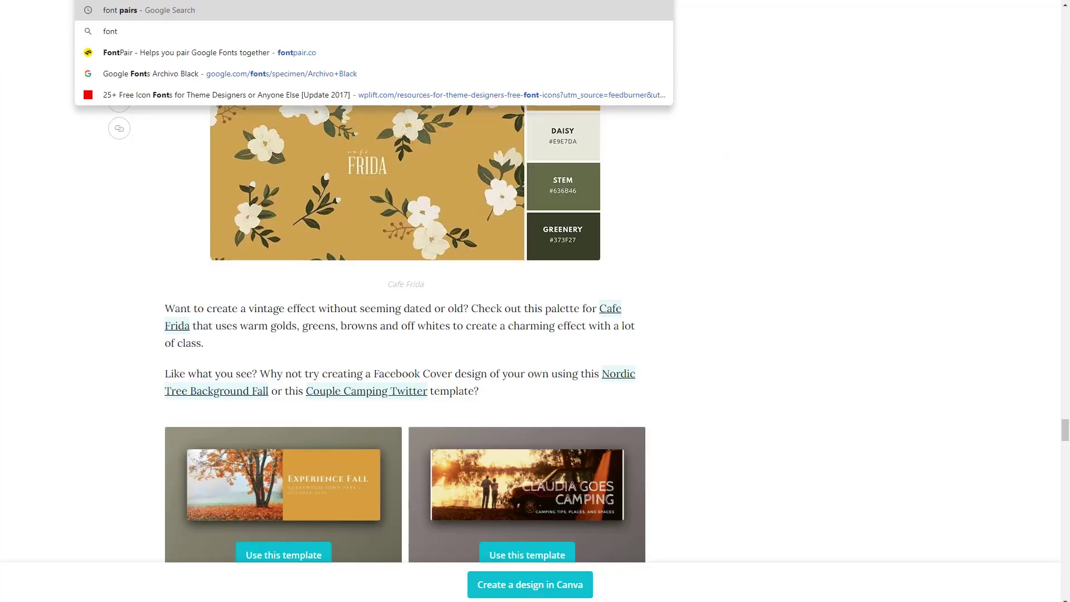
pyautogui.press('Return')
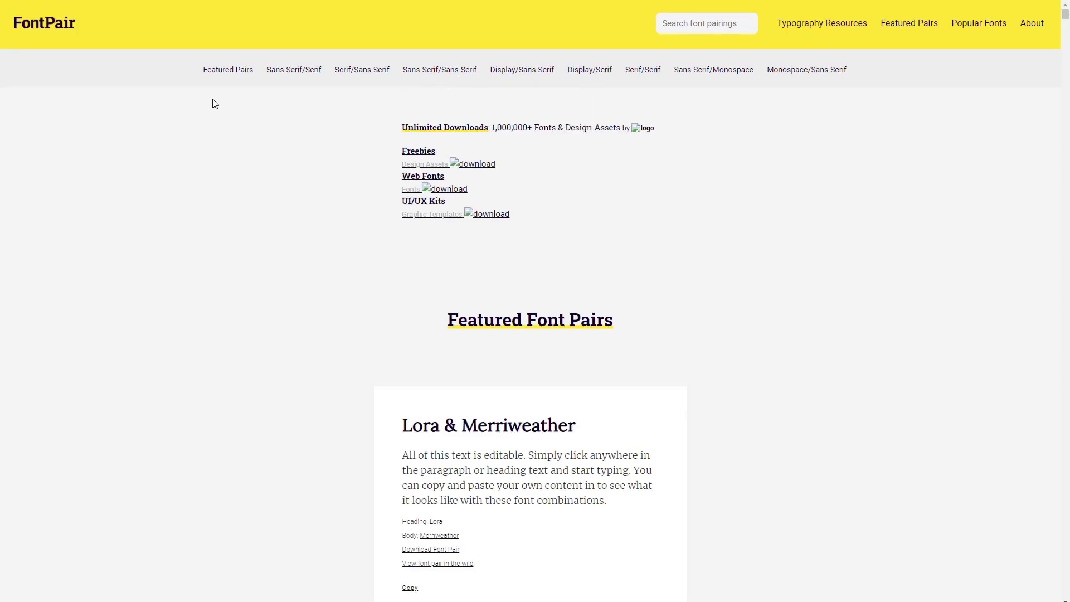
pyautogui.scroll(-3, 215, 104)
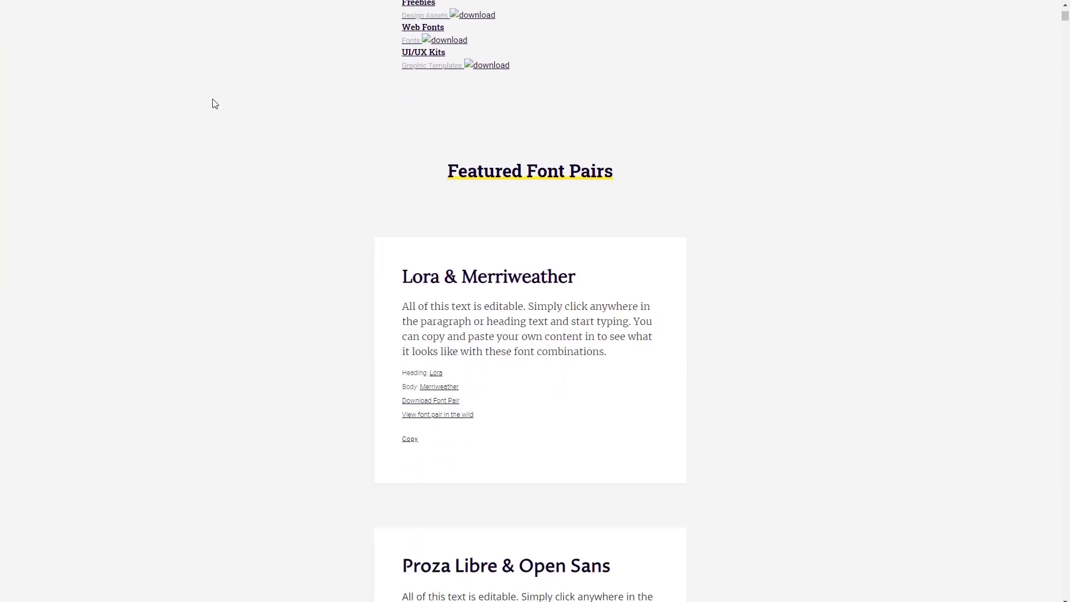
pyautogui.scroll(-1, 214, 104)
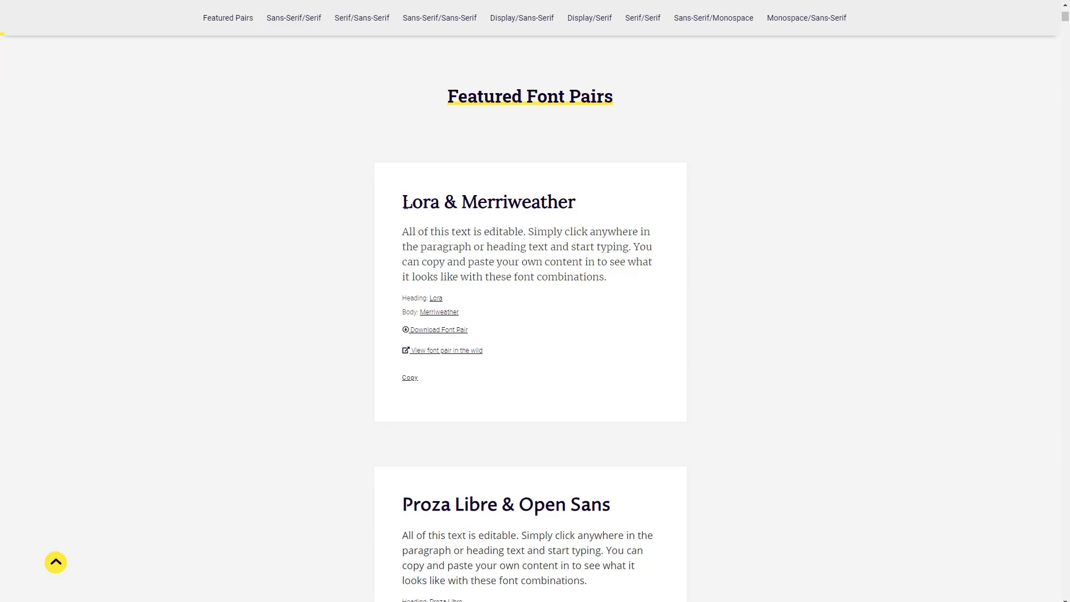
pyautogui.scroll(-8, 352, 239)
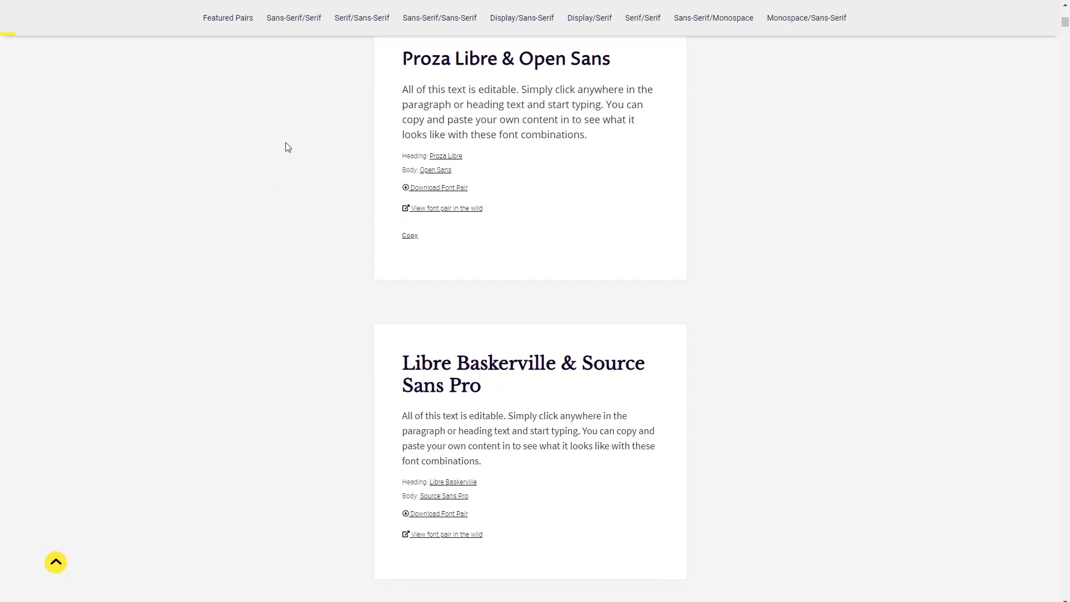
pyautogui.scroll(-7, 275, 172)
pyautogui.scroll(-20, 277, 176)
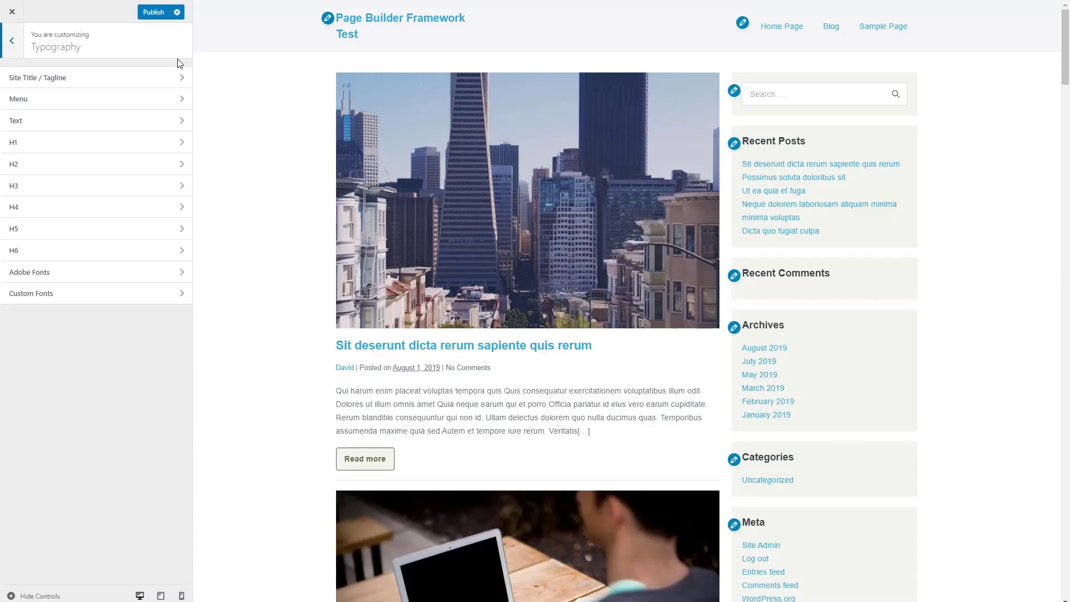
# Enable custom site title font set to Open Sans, and a custom menu font
pyautogui.click(177, 82)
pyautogui.click(168, 73)
pyautogui.click(72, 127)
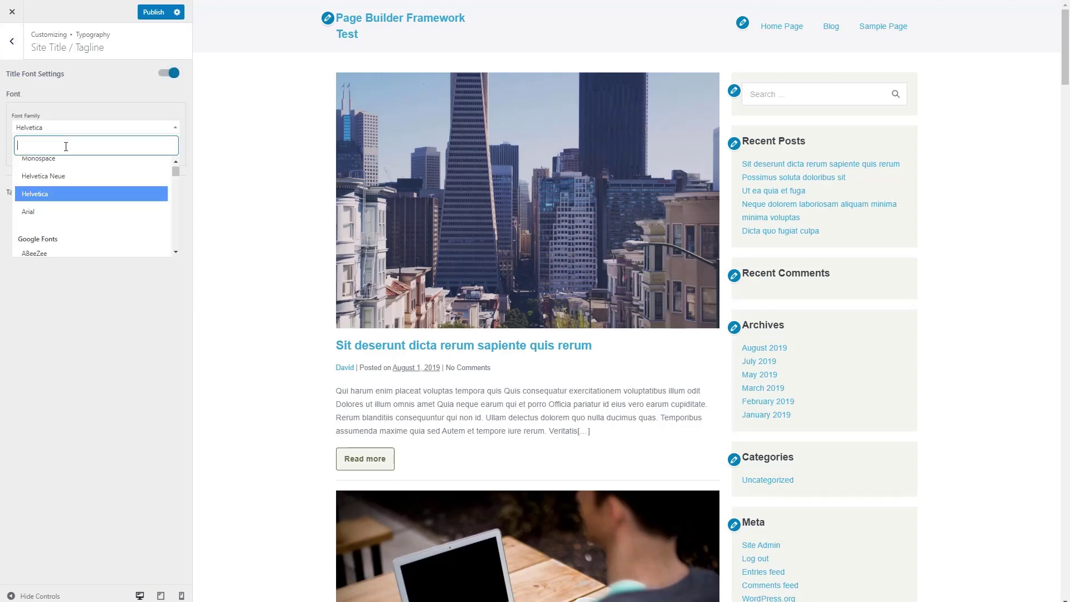
pyautogui.write('open')
pyautogui.click(39, 182)
pyautogui.click(12, 41)
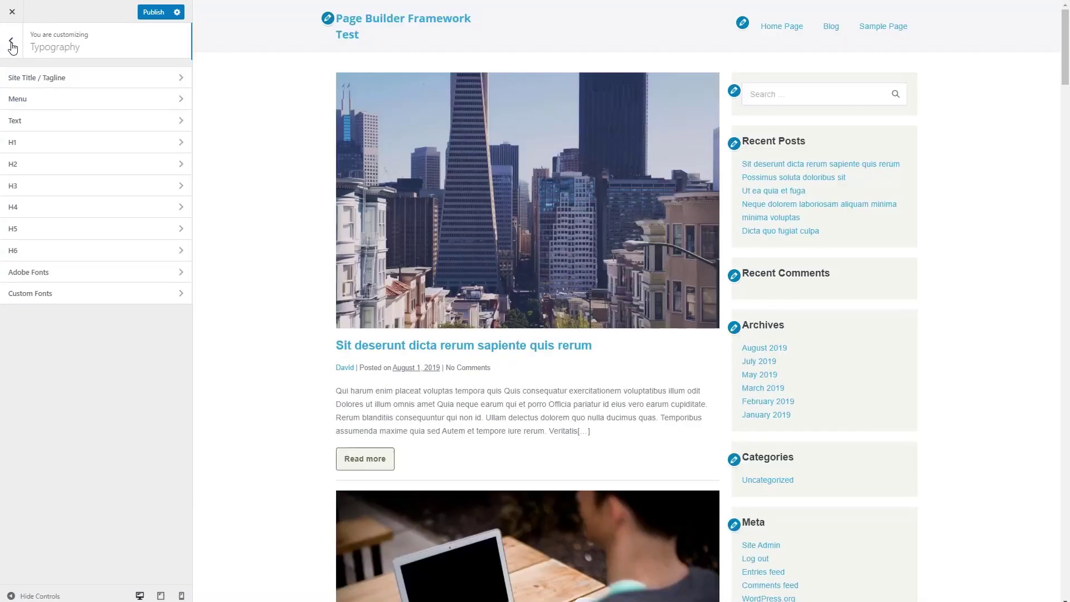
pyautogui.click(56, 98)
pyautogui.click(169, 73)
pyautogui.click(71, 132)
pyautogui.click(45, 191)
pyautogui.click(12, 41)
# Set the body text font to Lora with the darkest palette colour
pyautogui.click(43, 120)
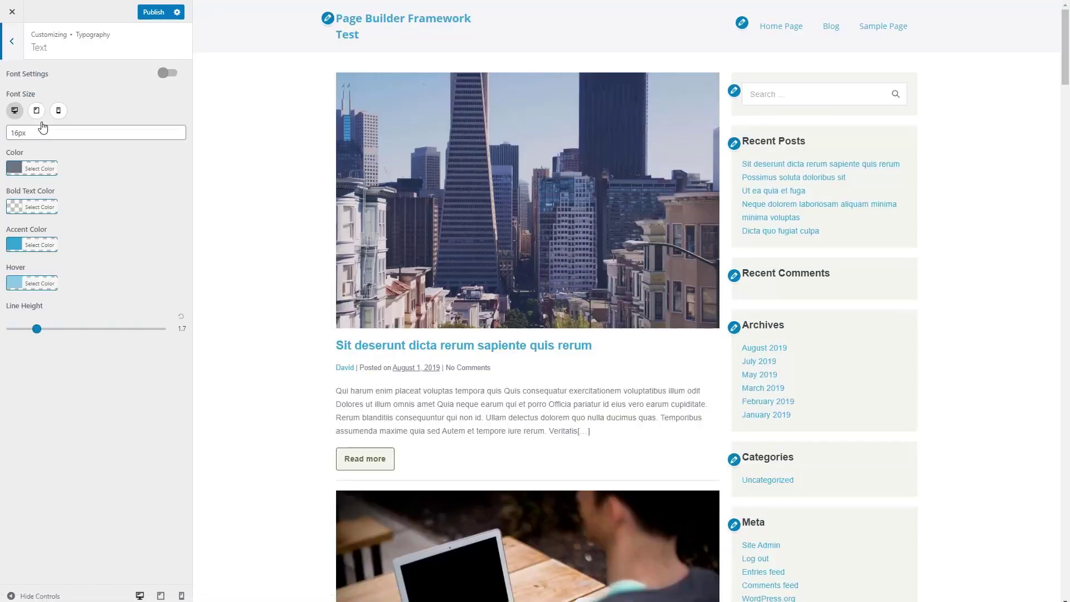
pyautogui.click(170, 75)
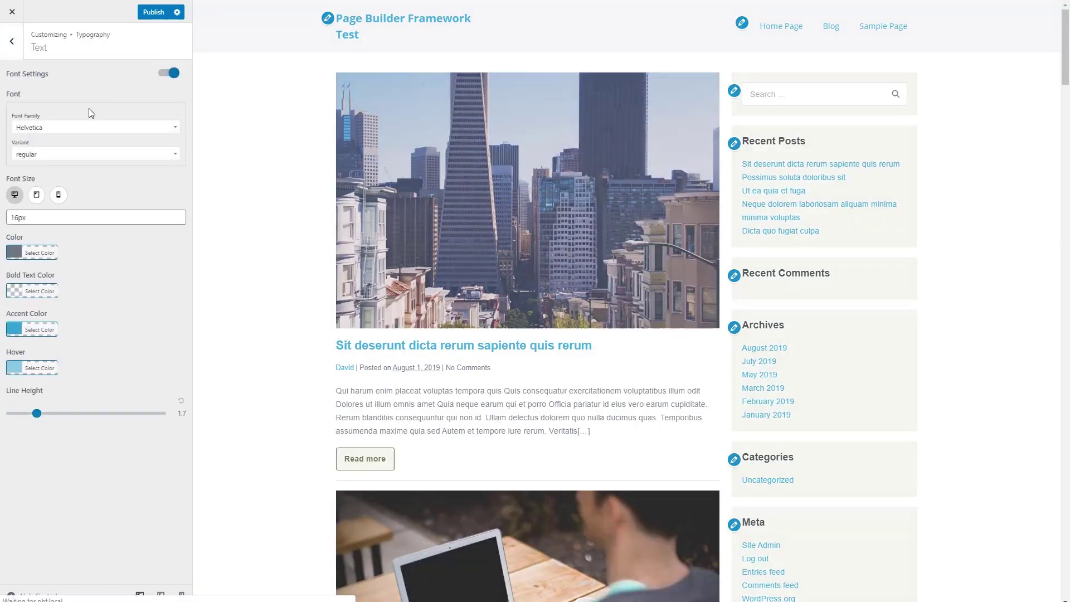
pyautogui.click(61, 130)
pyautogui.write('lora')
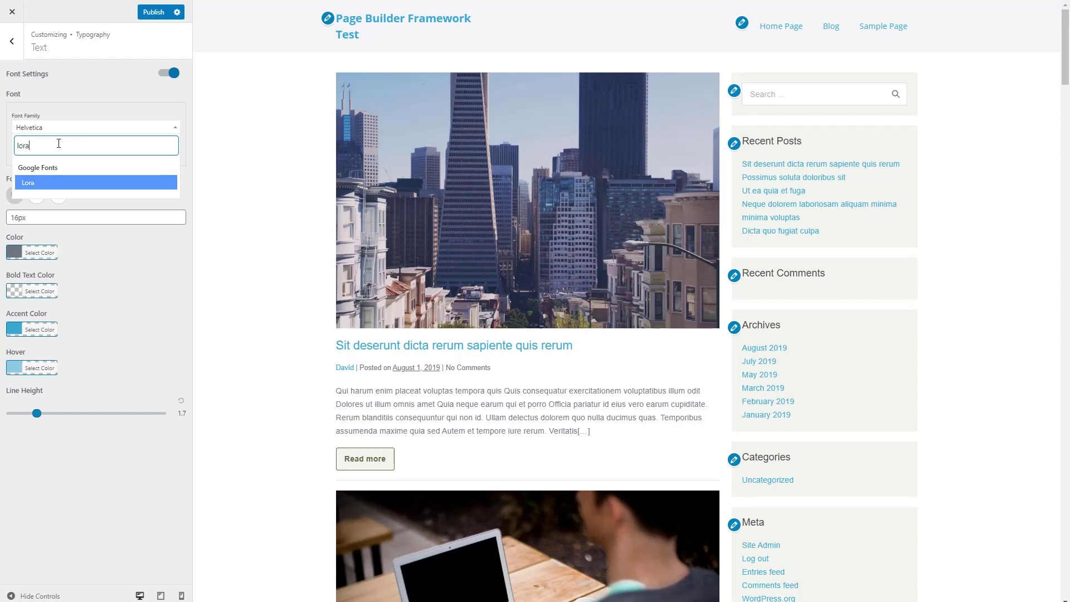
pyautogui.click(44, 185)
pyautogui.click(39, 254)
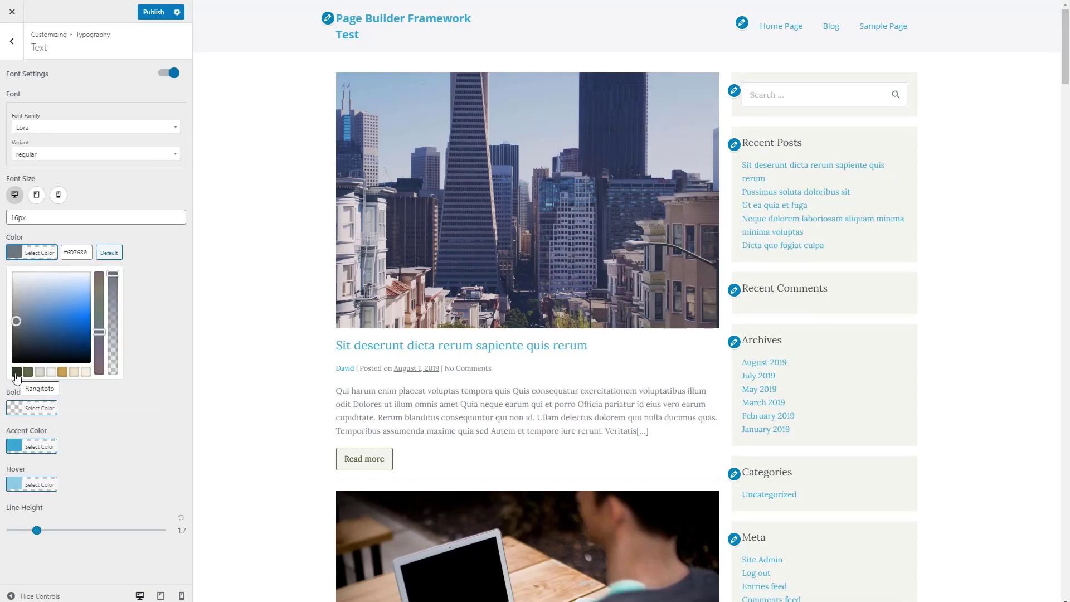
pyautogui.click(16, 372)
# Make the body text accent colour olive and its hover colour gold
pyautogui.click(20, 333)
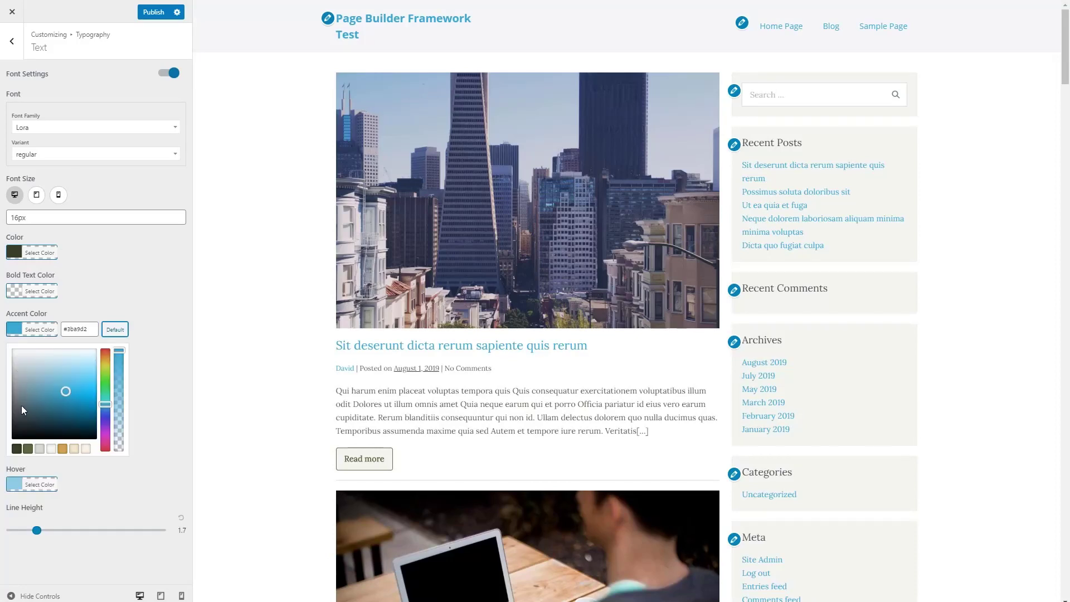
pyautogui.click(28, 449)
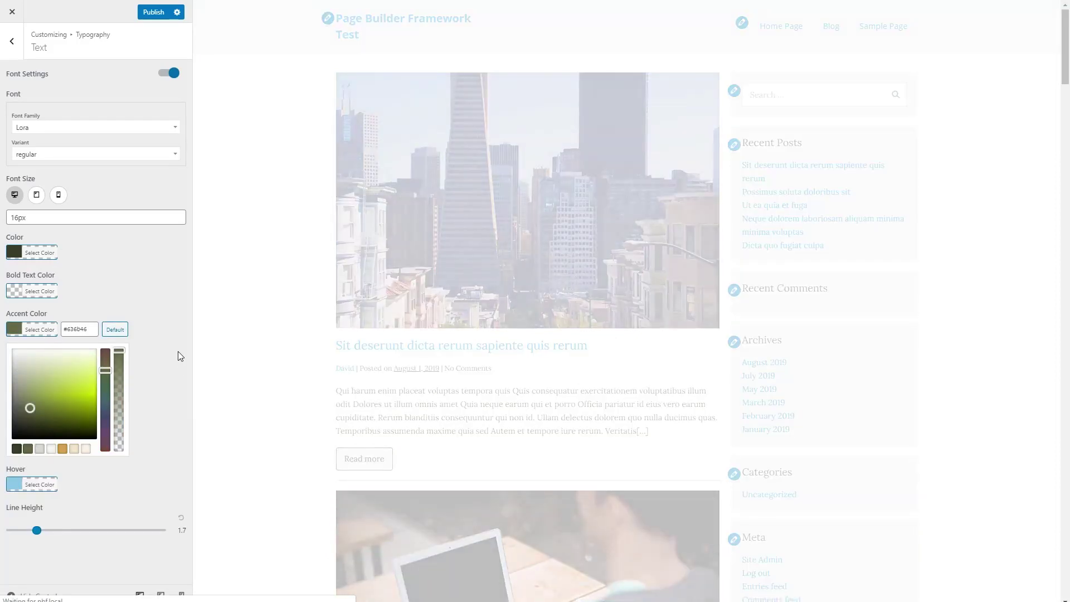
pyautogui.click(178, 355)
pyautogui.click(39, 368)
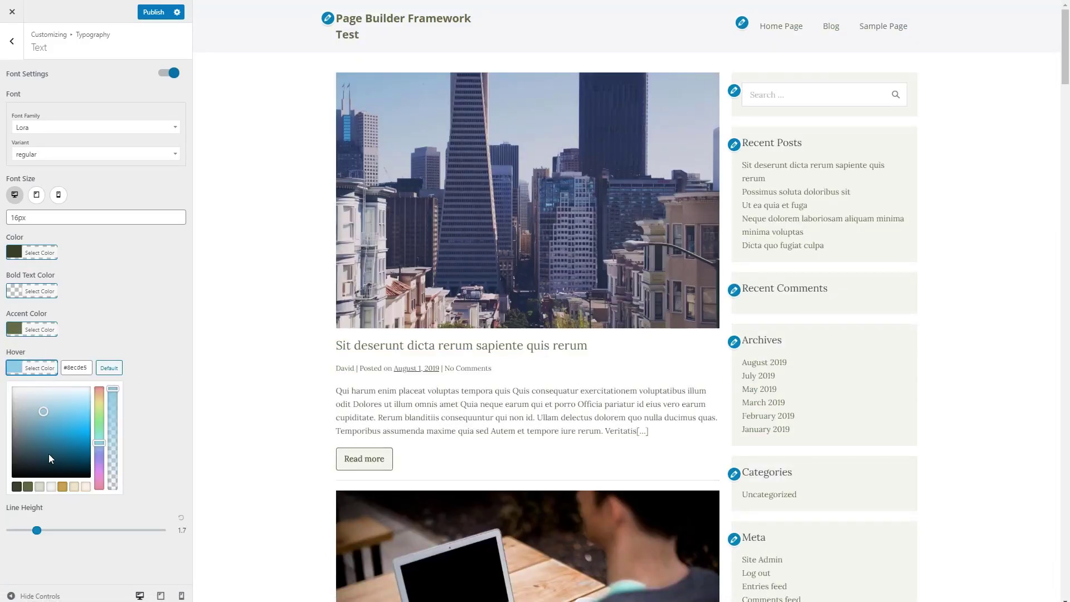
pyautogui.click(63, 486)
pyautogui.click(118, 317)
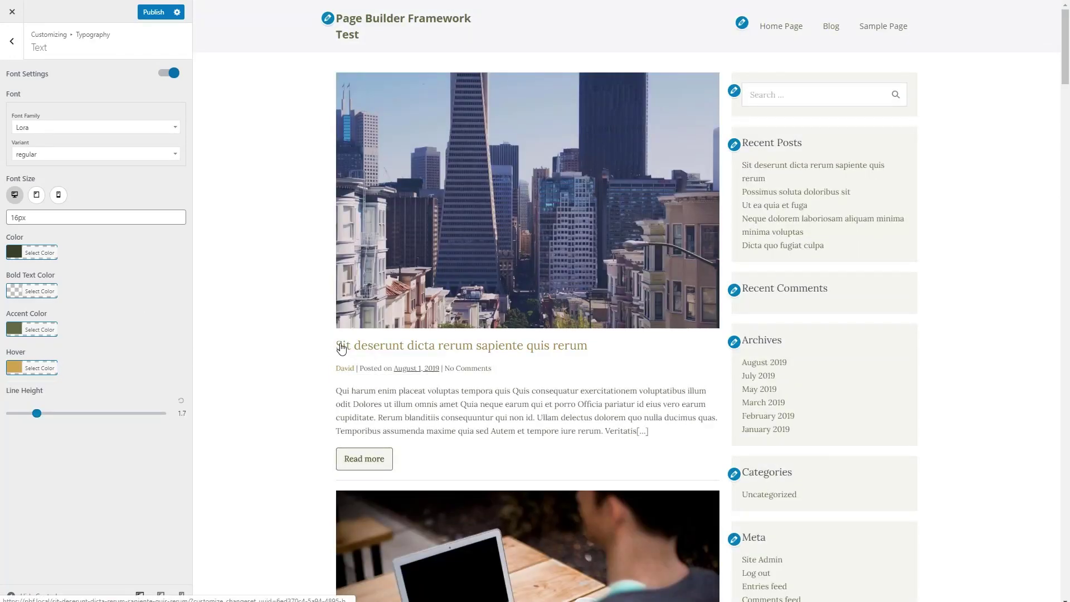
pyautogui.click(12, 41)
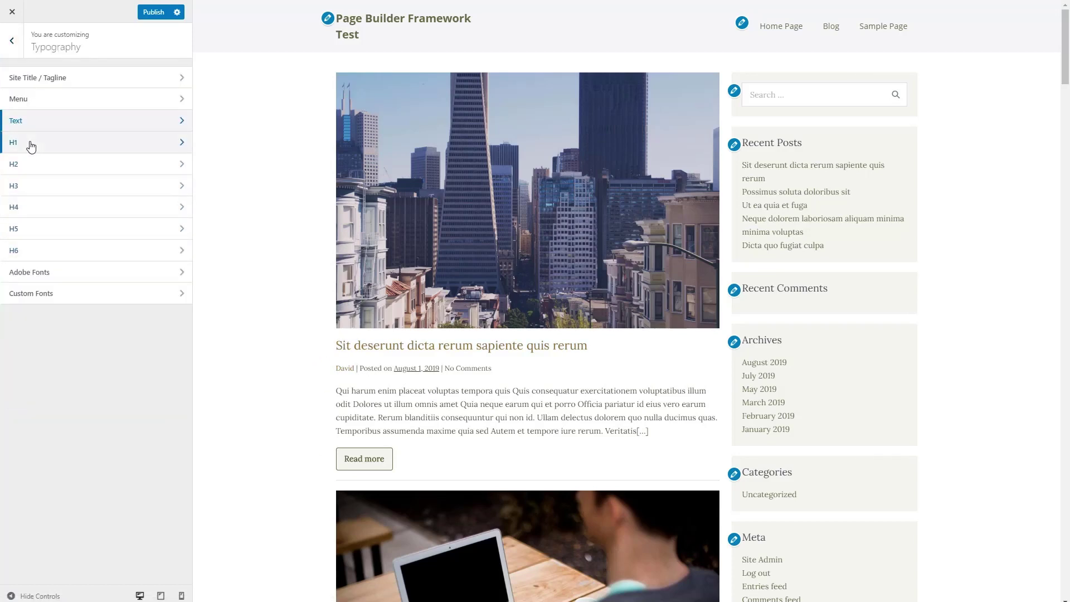
# Enable separate H1 settings with Open Sans font and olive #636b46 colour
pyautogui.click(33, 145)
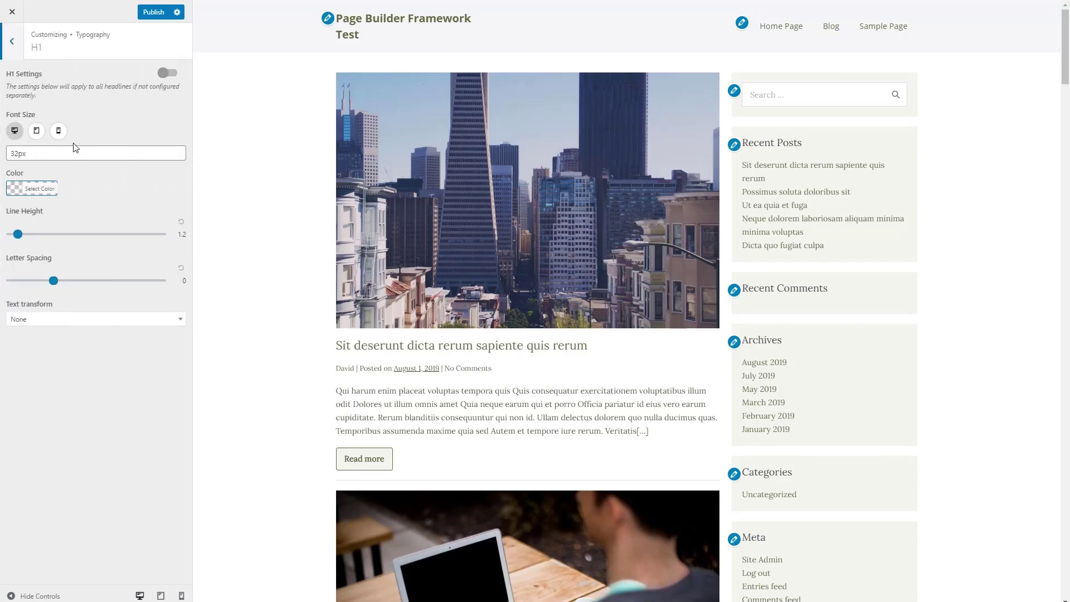
pyautogui.click(168, 74)
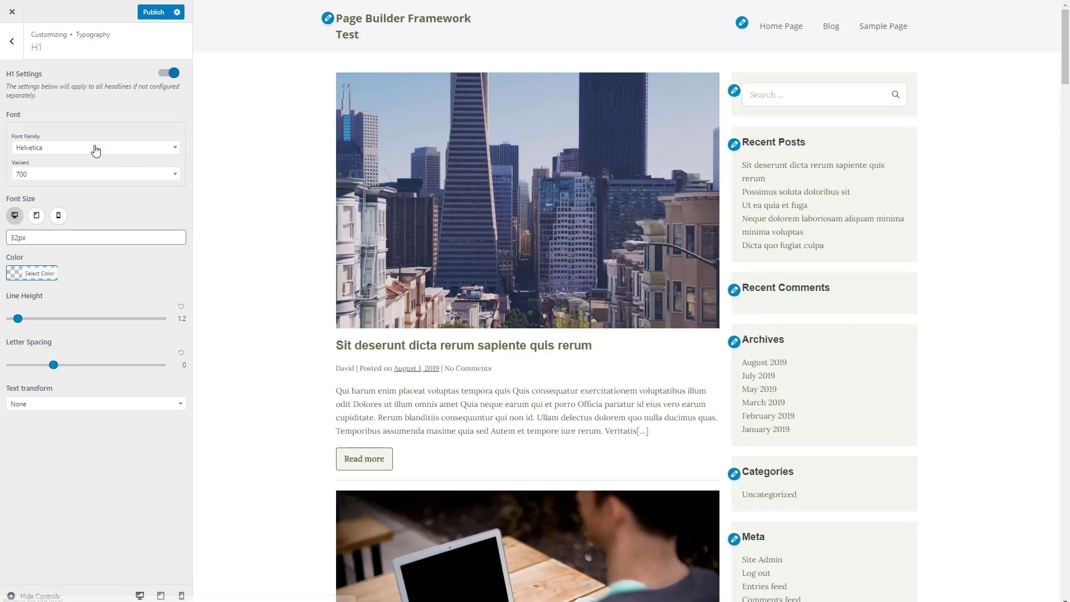
pyautogui.click(95, 148)
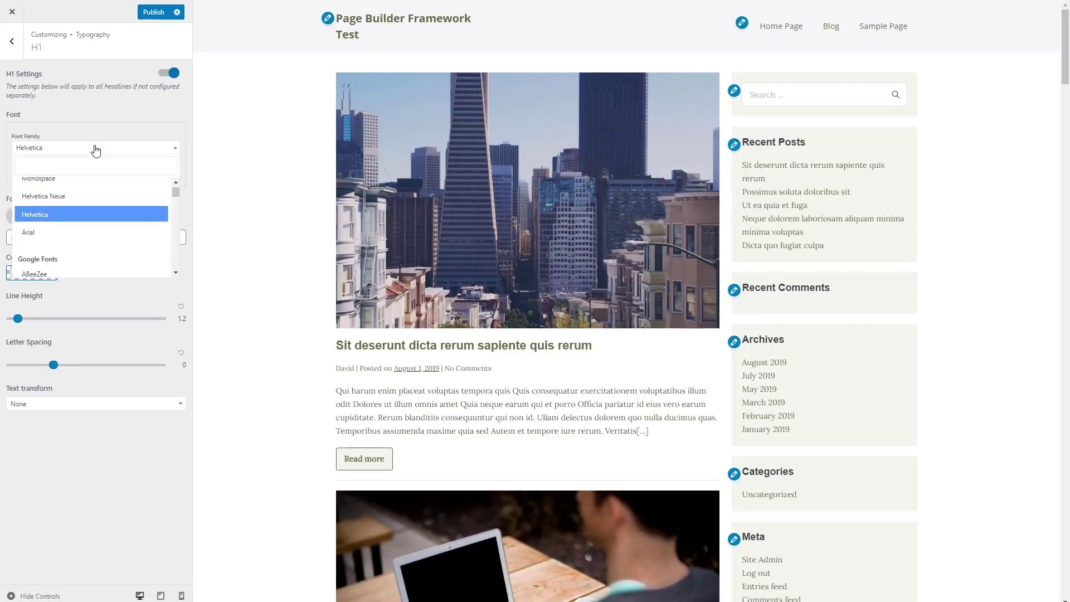
pyautogui.click(83, 163)
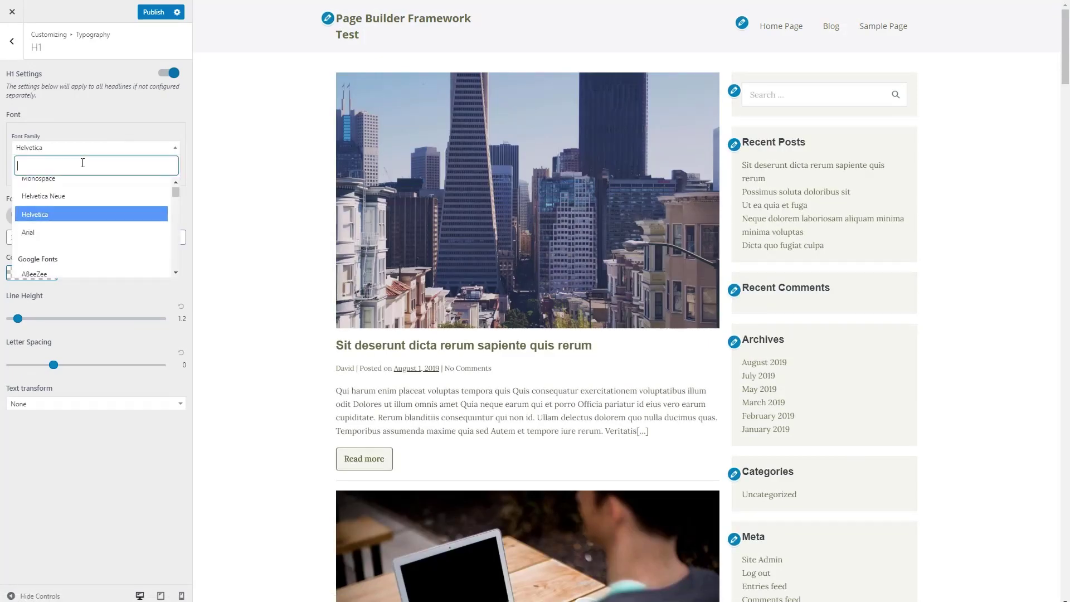
pyautogui.write('open')
pyautogui.click(61, 184)
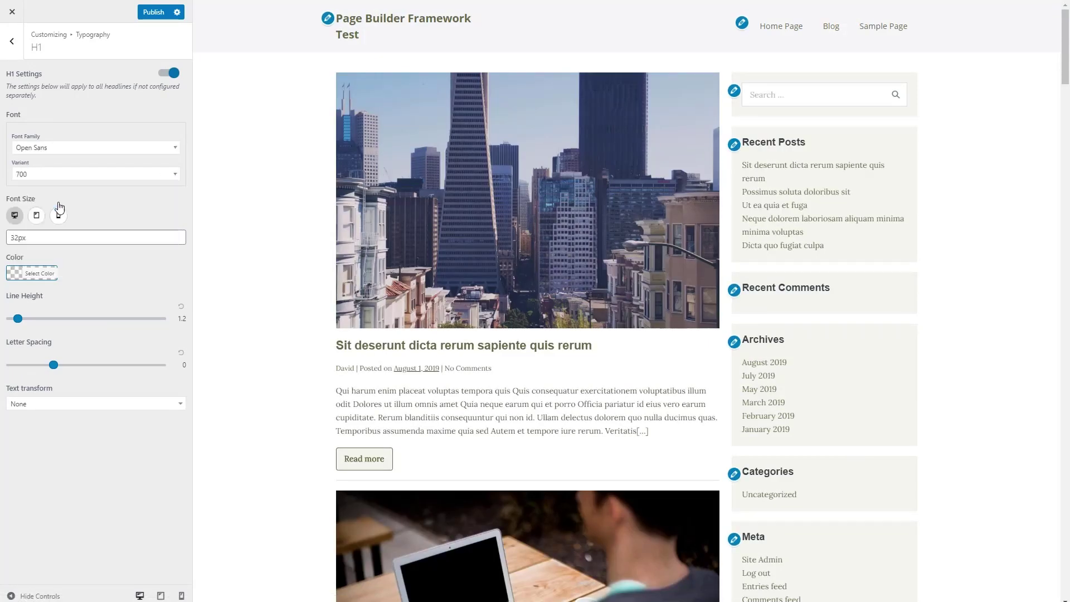
pyautogui.click(50, 273)
pyautogui.click(28, 392)
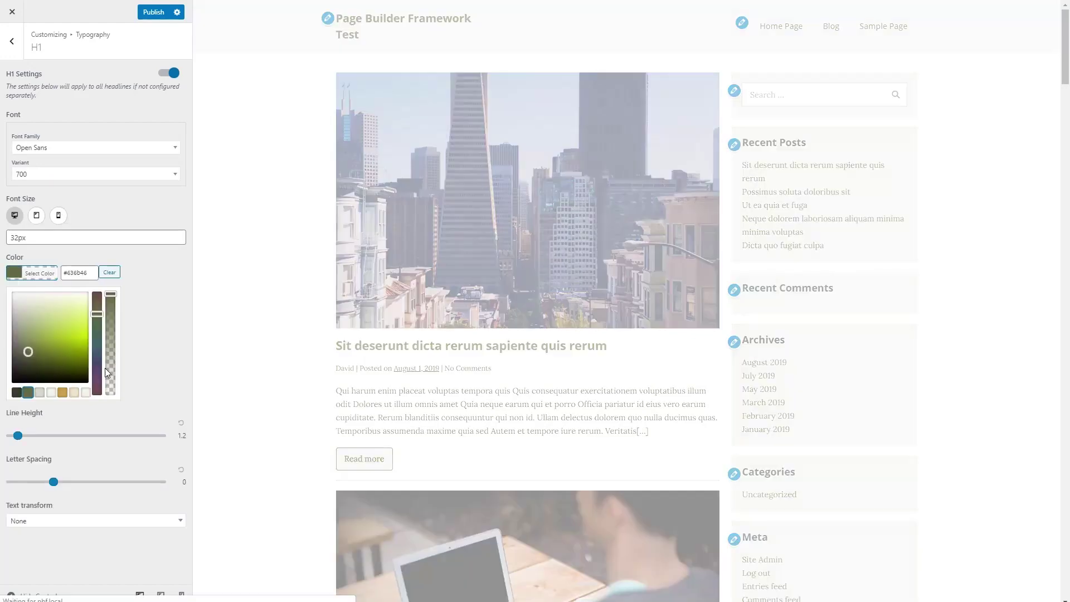
pyautogui.click(155, 203)
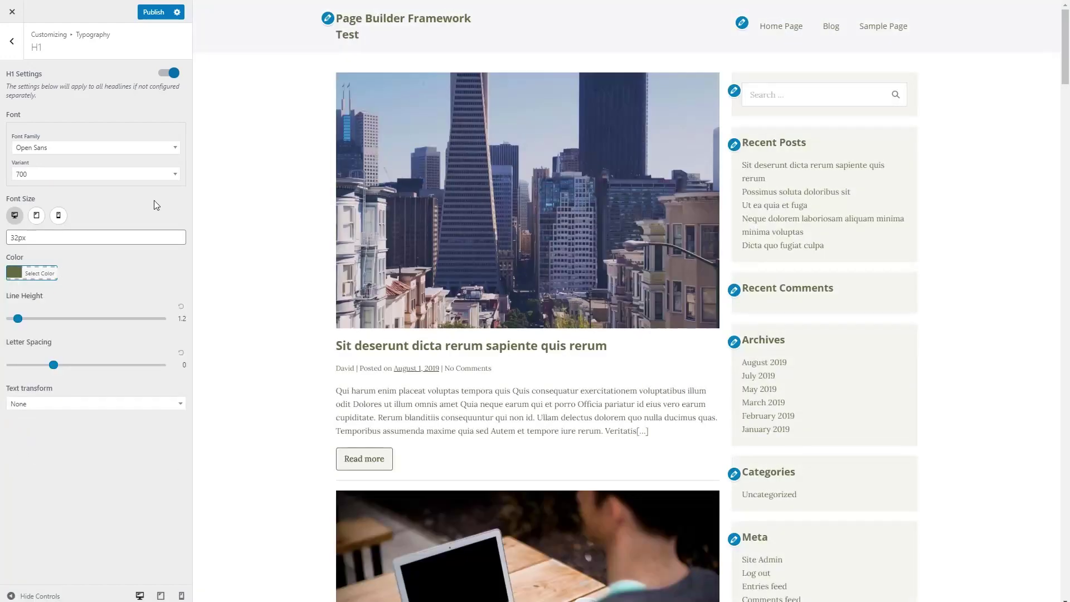
pyautogui.click(12, 41)
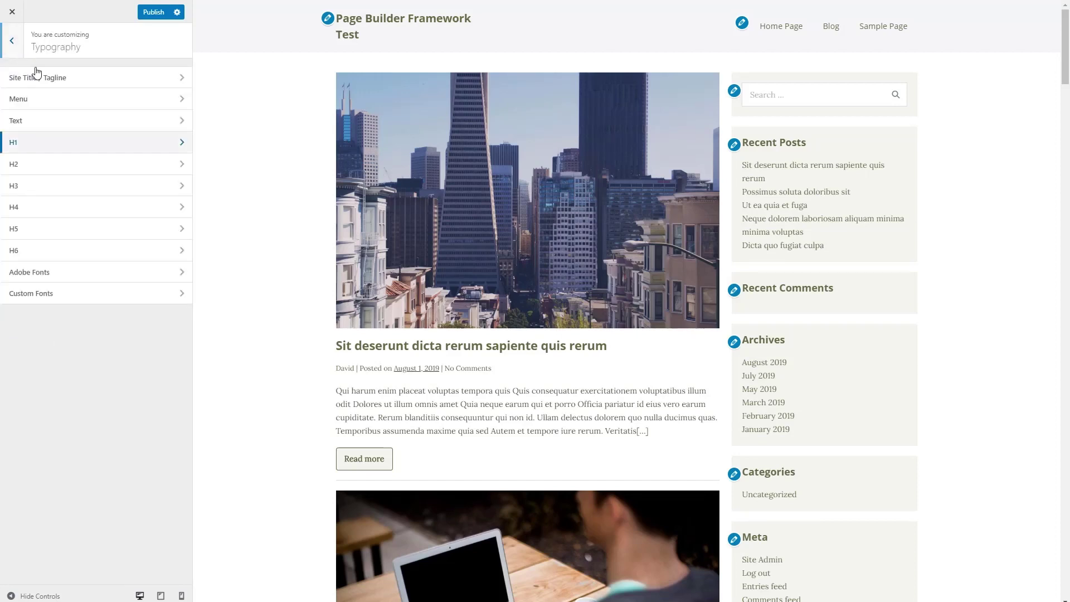
pyautogui.click(12, 41)
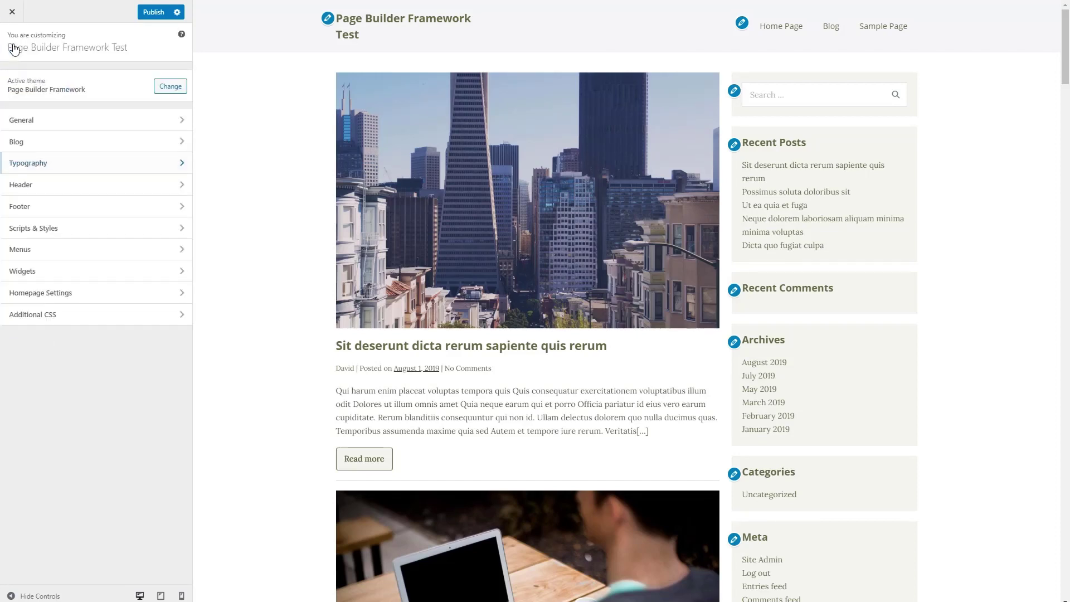
# Give the pre-header two columns, column 1 empty, column 2 reading 'Add Social Buttons Here'
pyautogui.click(24, 188)
pyautogui.click(43, 77)
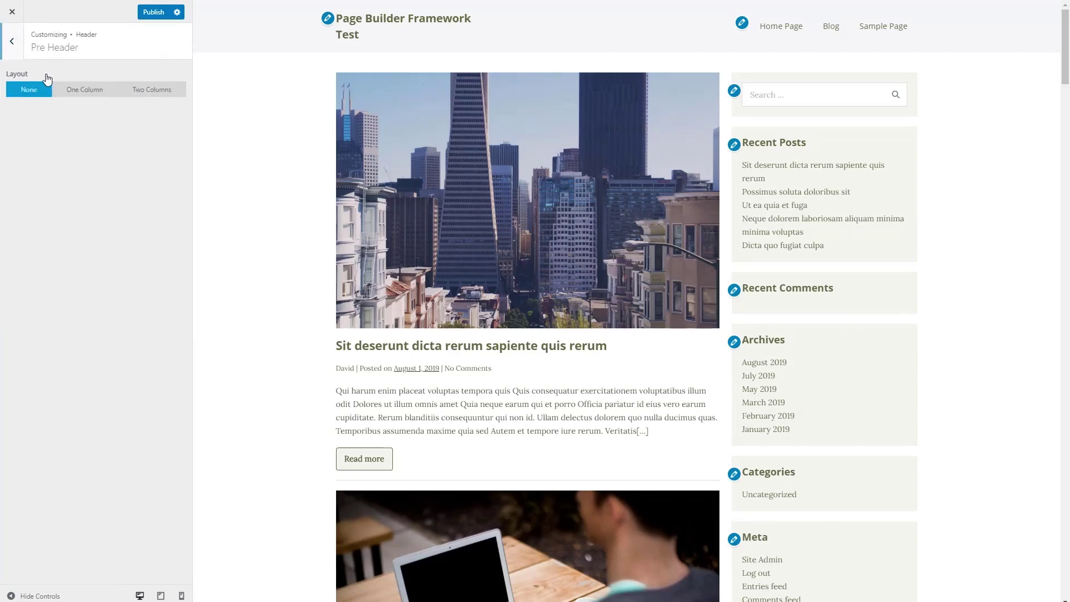
pyautogui.click(148, 91)
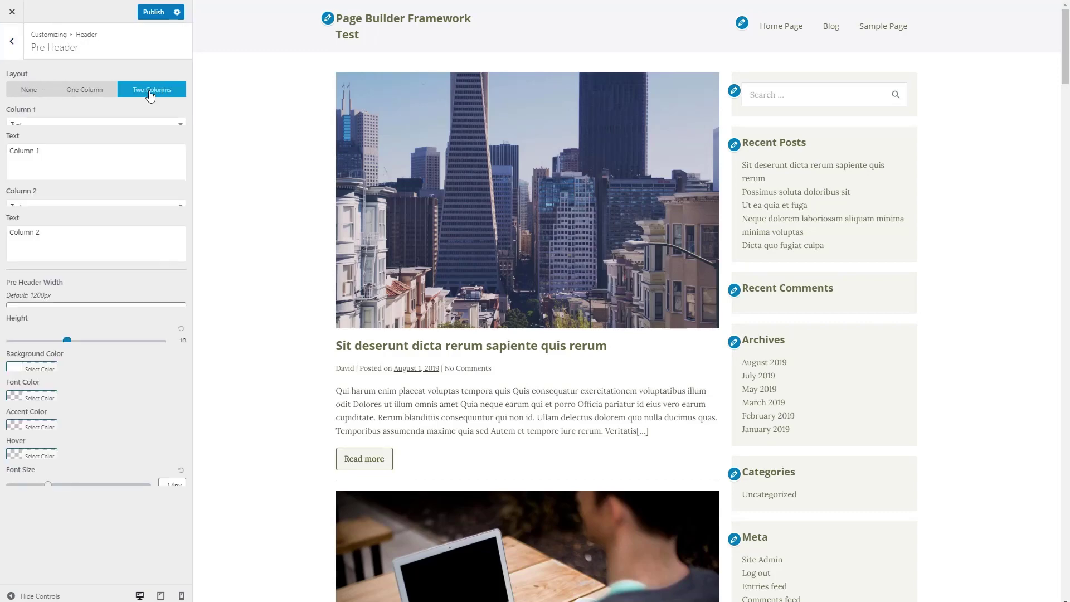
pyautogui.click(51, 129)
pyautogui.click(24, 165)
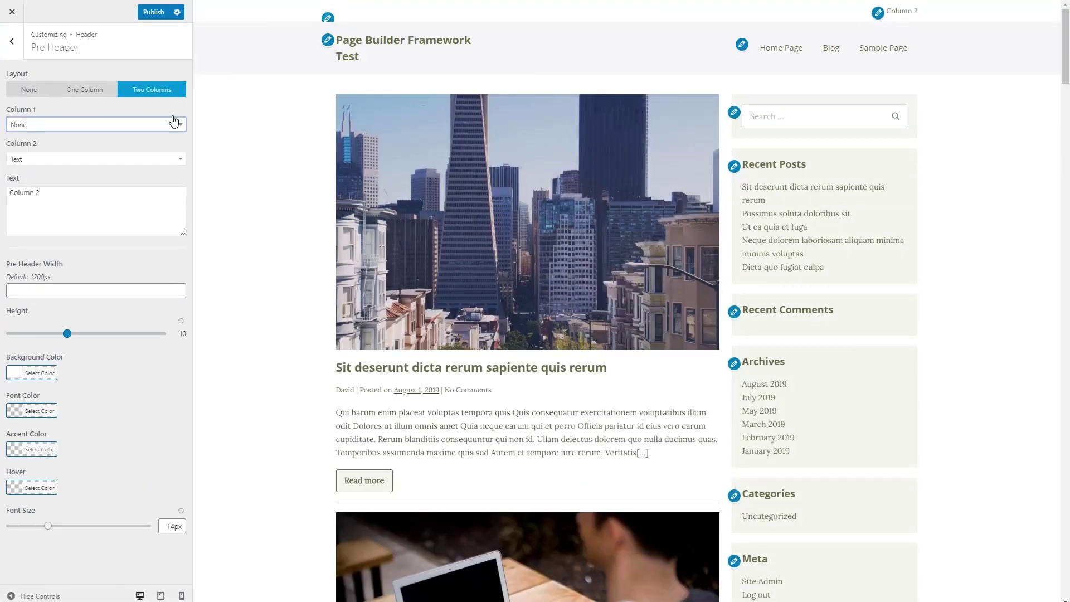
pyautogui.moveTo(57, 191); pyautogui.dragTo(7, 197)
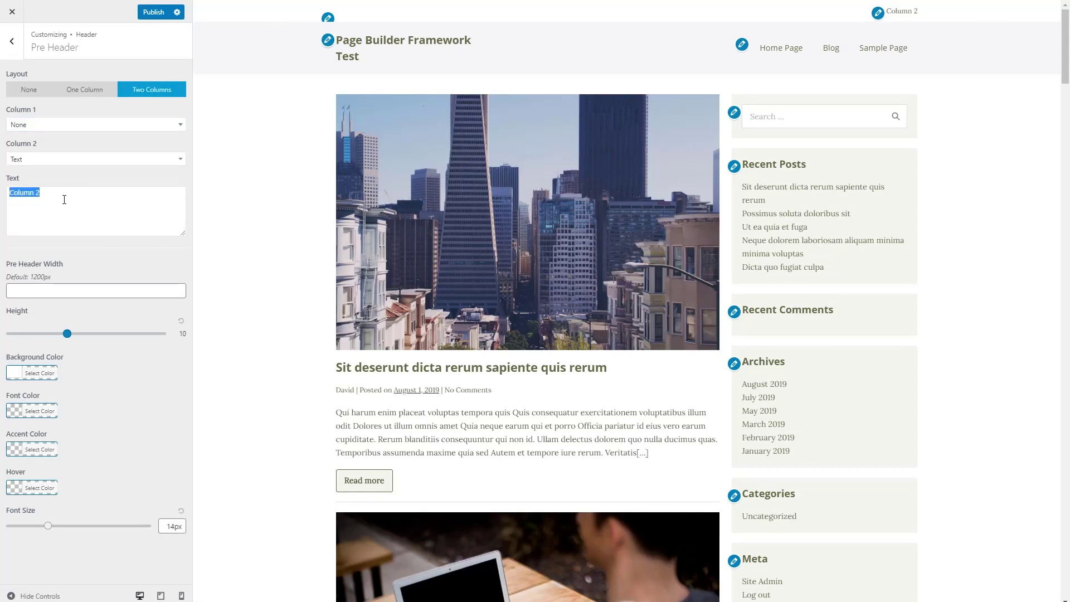
pyautogui.write('Add Social ')
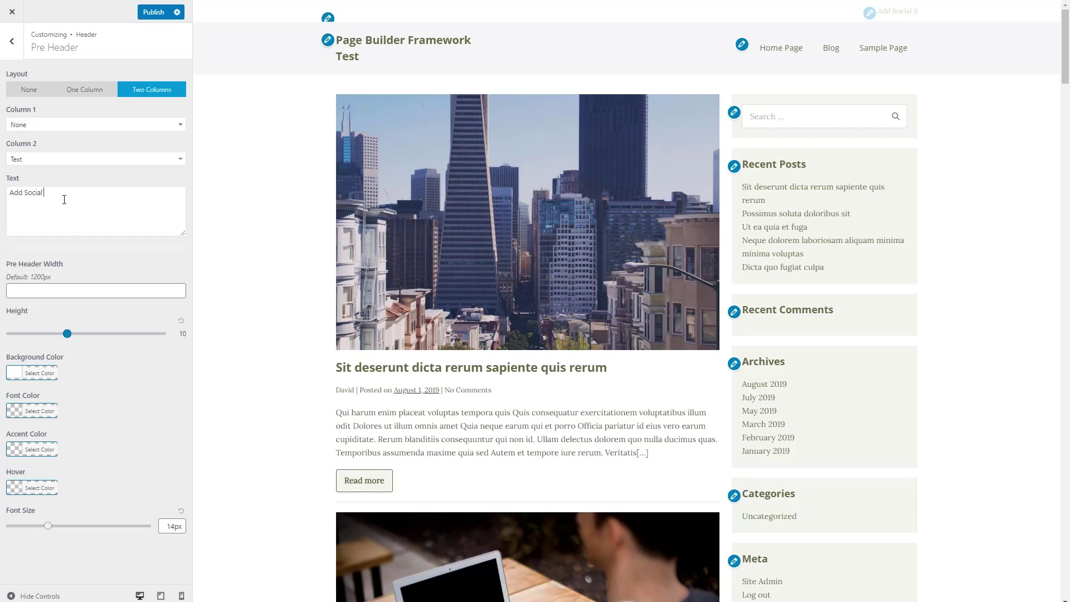
pyautogui.write('Buttons Here')
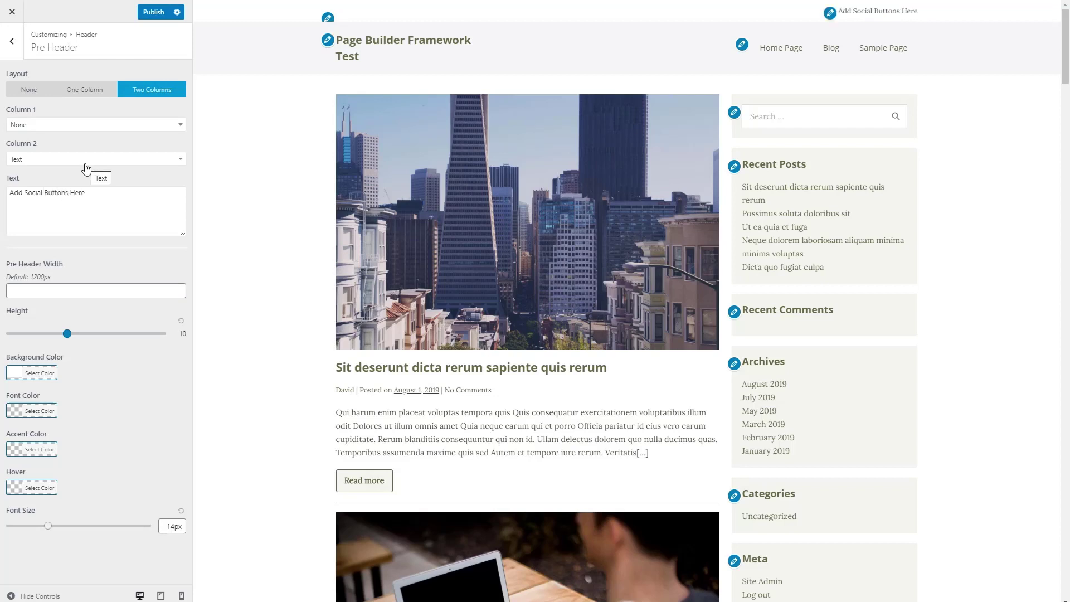
# Colour the pre-header: olive background, off-white #f3f4f0 text, gold #cda34f accent, cream hover
pyautogui.click(42, 377)
pyautogui.click(28, 492)
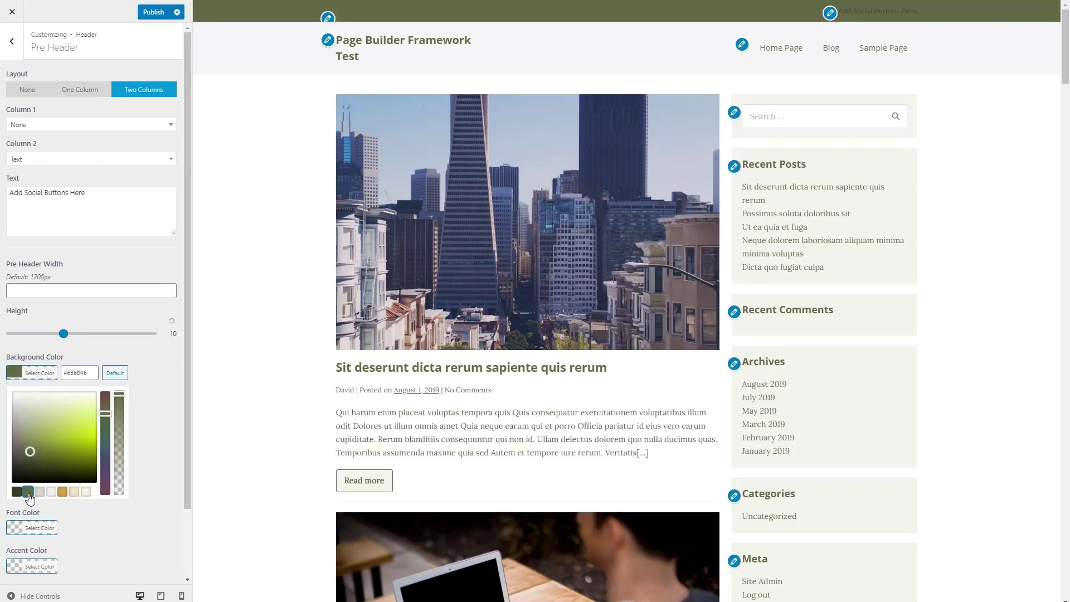
pyautogui.click(156, 416)
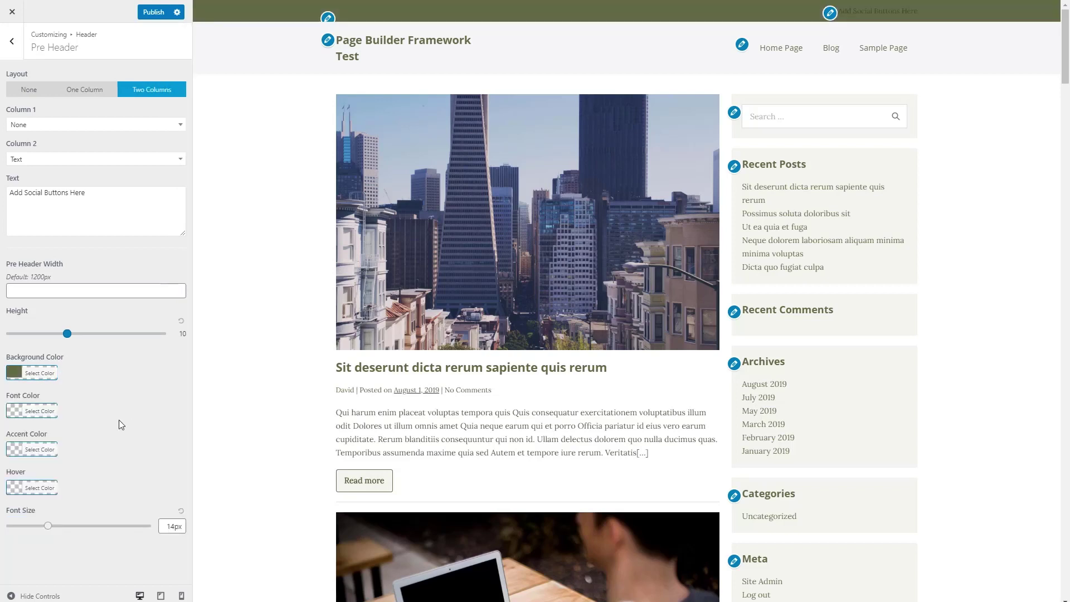
pyautogui.click(48, 412)
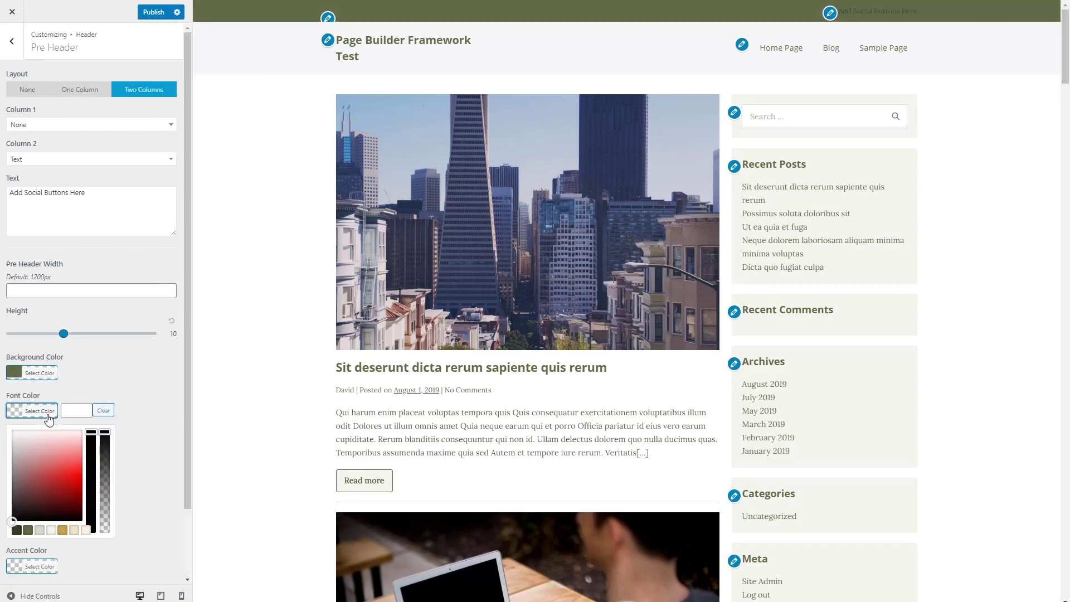
pyautogui.click(51, 530)
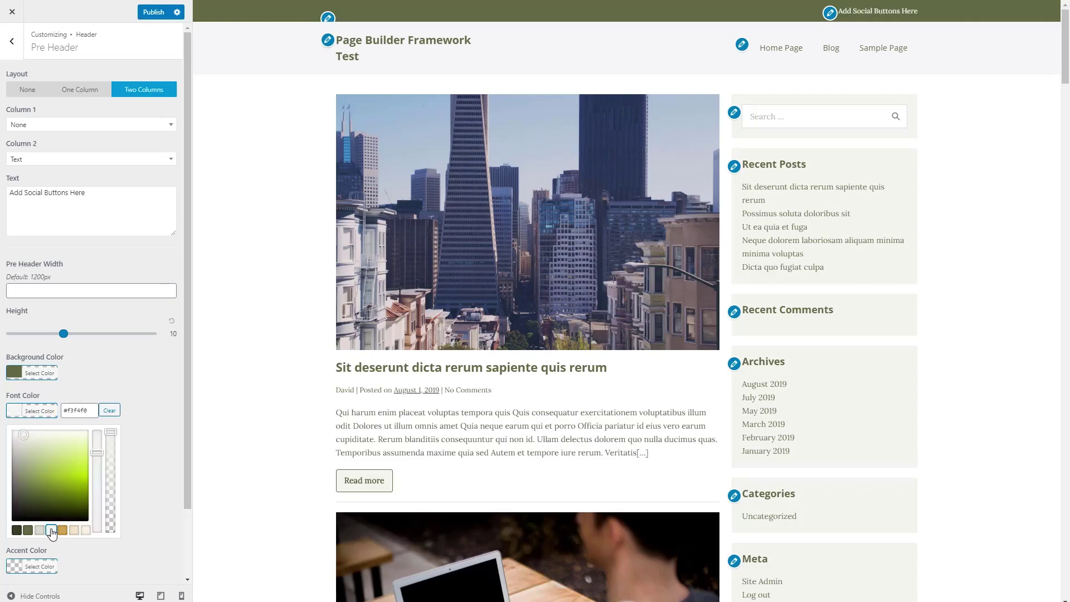
pyautogui.click(126, 487)
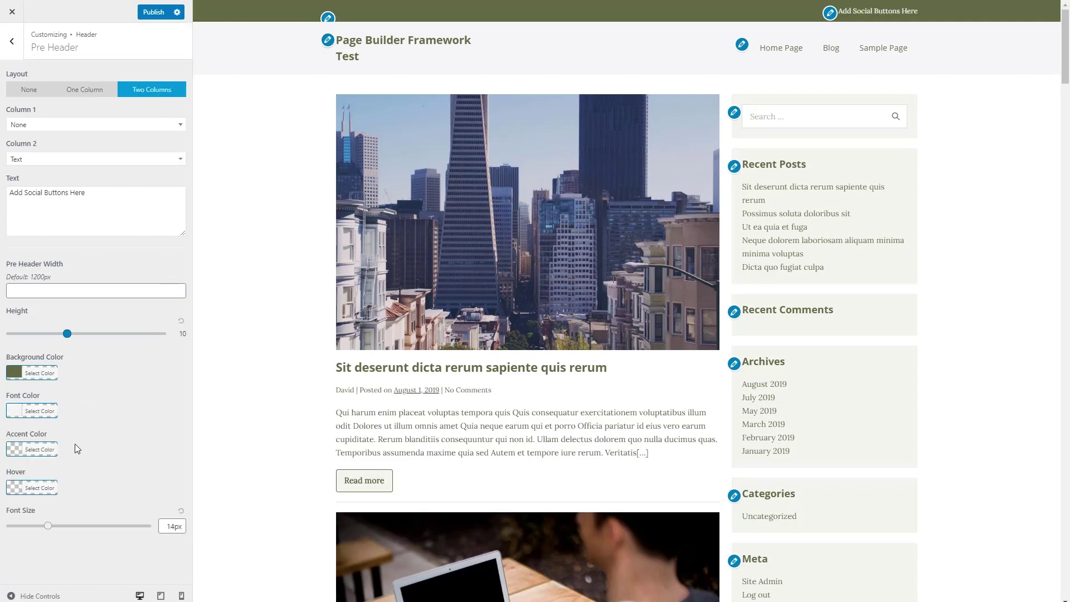
pyautogui.click(45, 452)
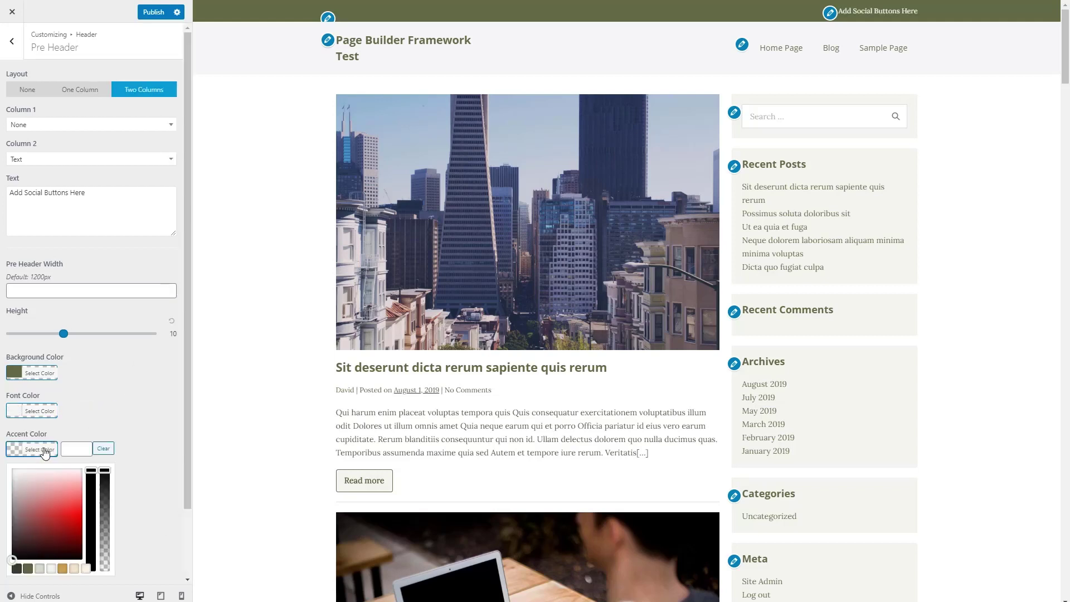
pyautogui.click(62, 569)
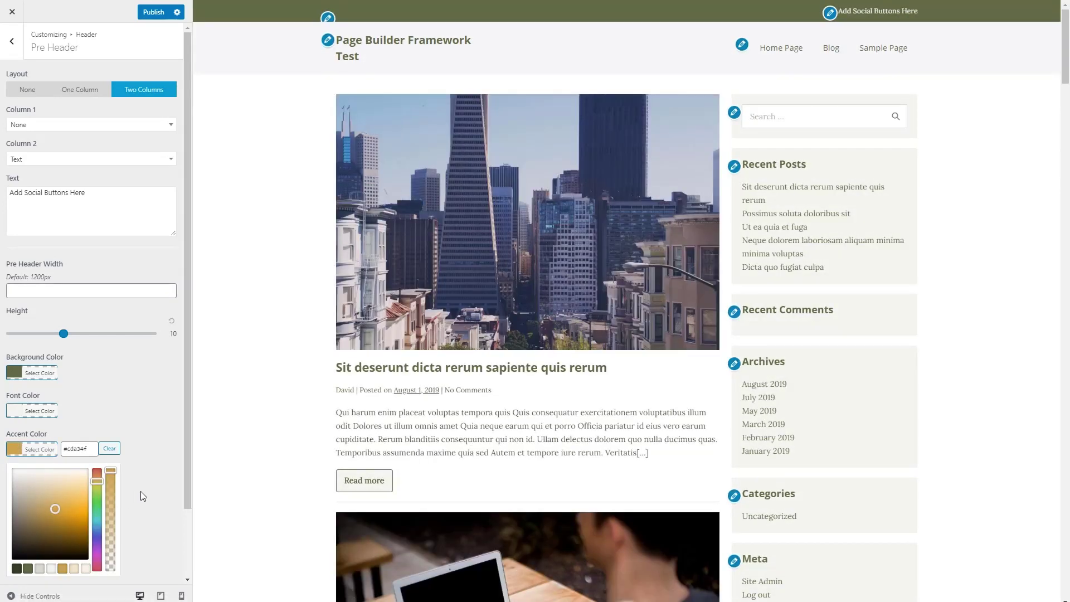
pyautogui.click(140, 490)
pyautogui.click(40, 488)
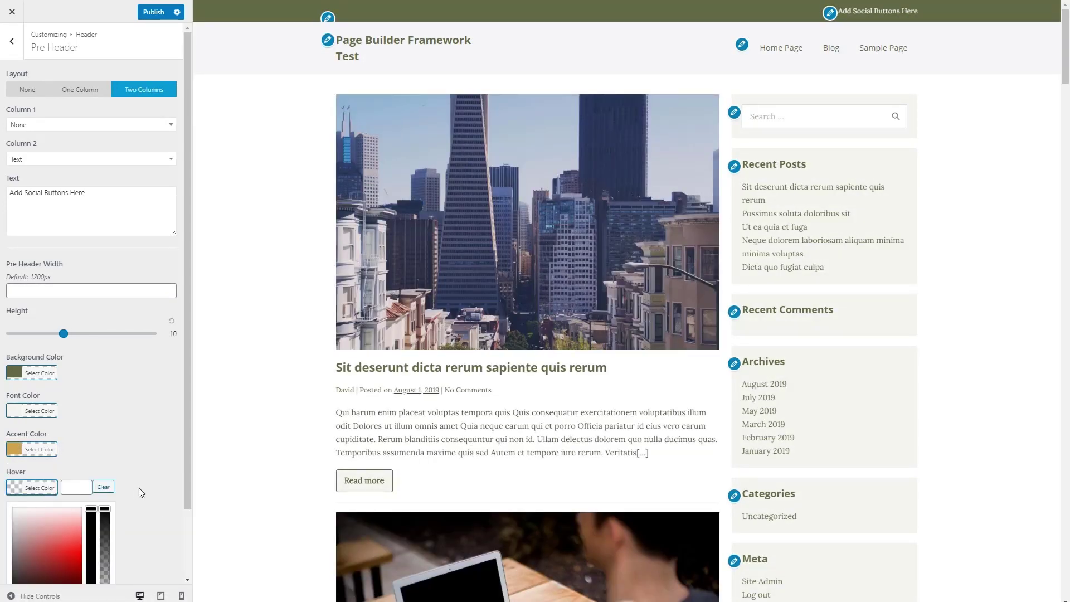
pyautogui.scroll(-2, 141, 492)
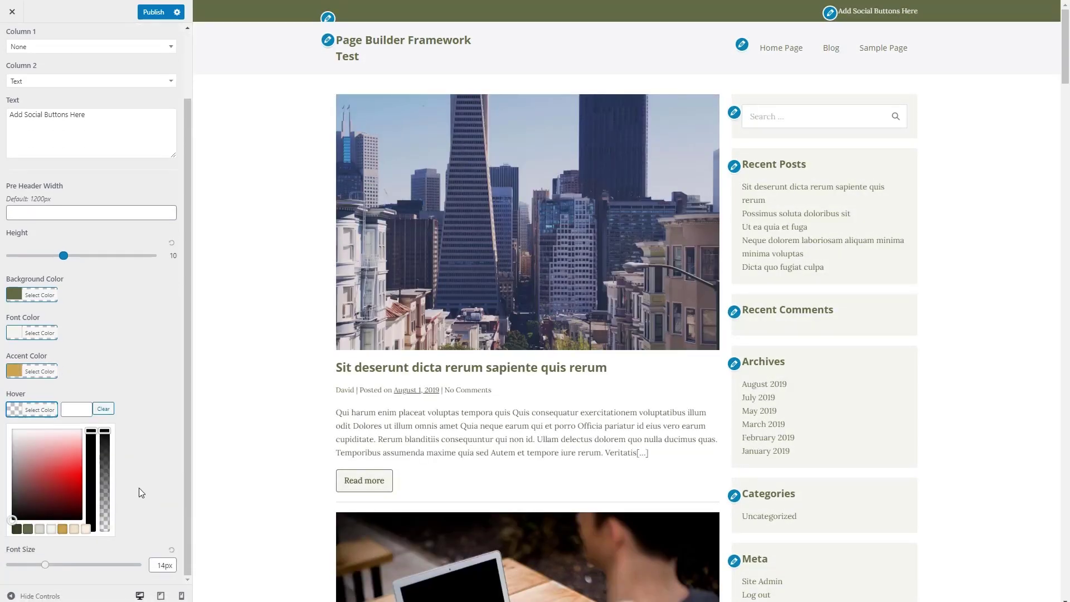
pyautogui.click(74, 529)
# Widen the Logo Container Width from 25 to 29 so the site title fits one line
pyautogui.press('Escape')
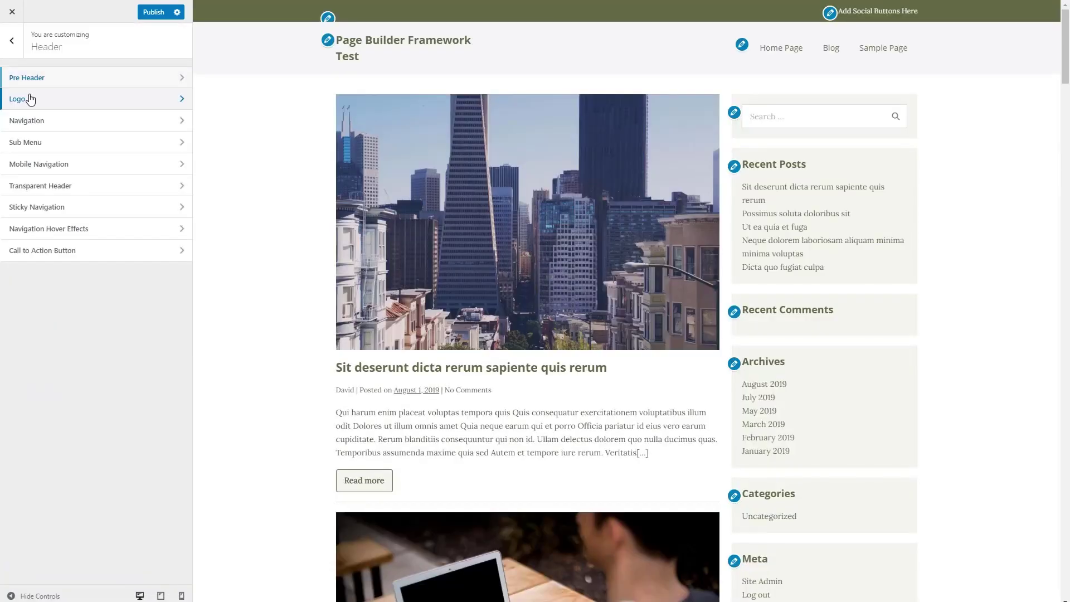
pyautogui.click(29, 98)
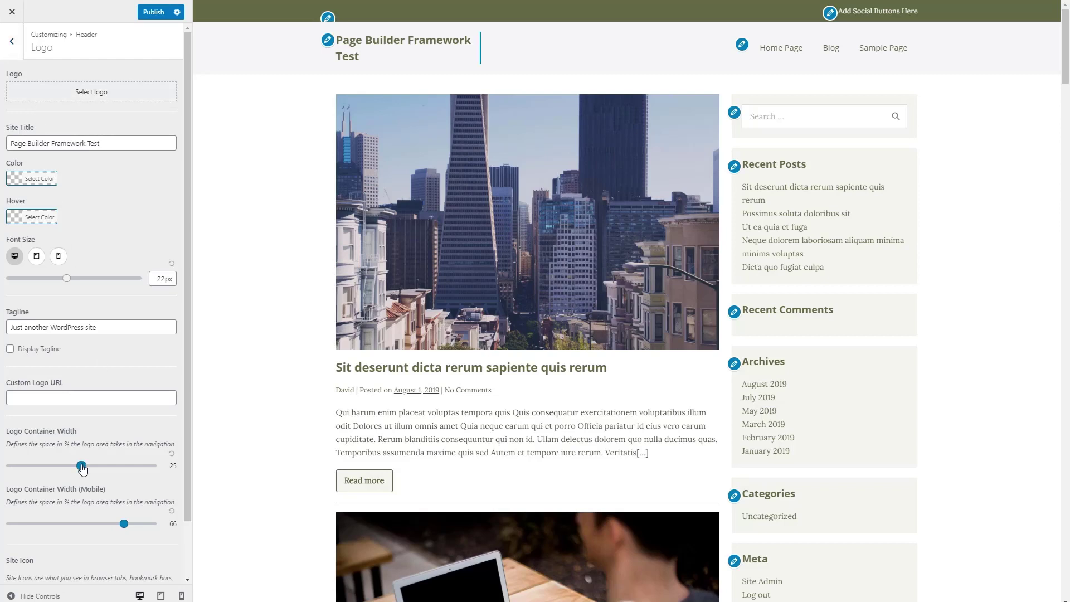
pyautogui.moveTo(81, 468); pyautogui.dragTo(101, 468)
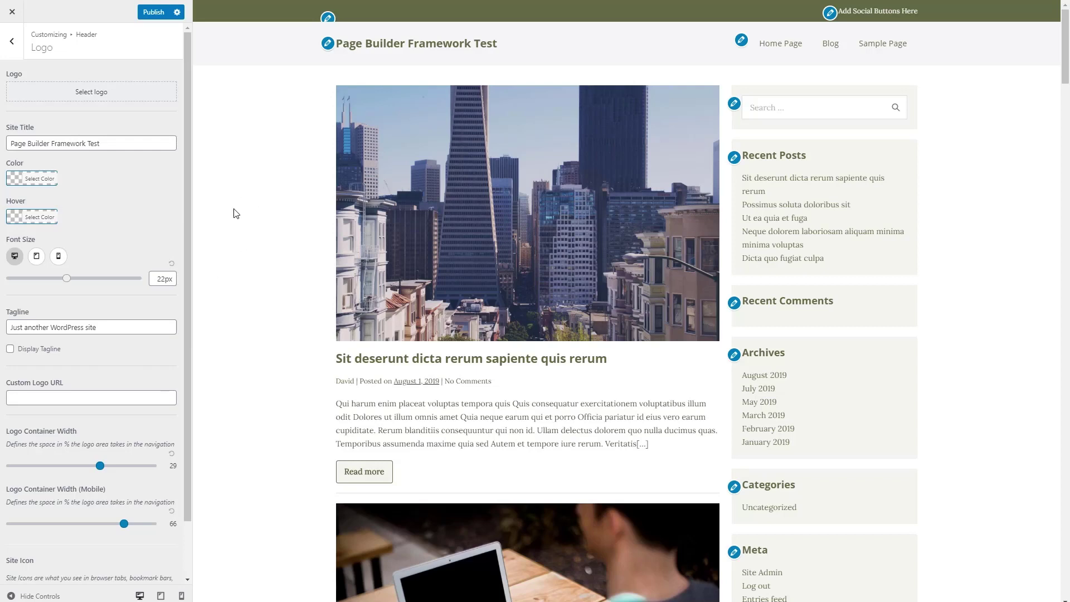
pyautogui.click(12, 41)
pyautogui.click(48, 128)
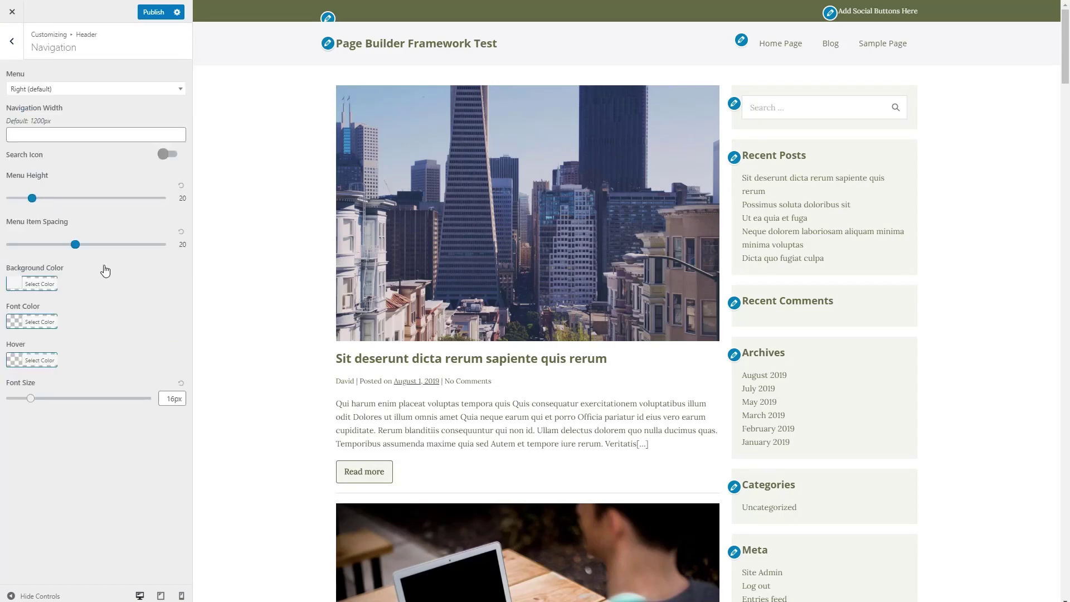
# Give the navigation a #f3f4f0 background, dark green menu text and gold #cda34f hover
pyautogui.click(48, 286)
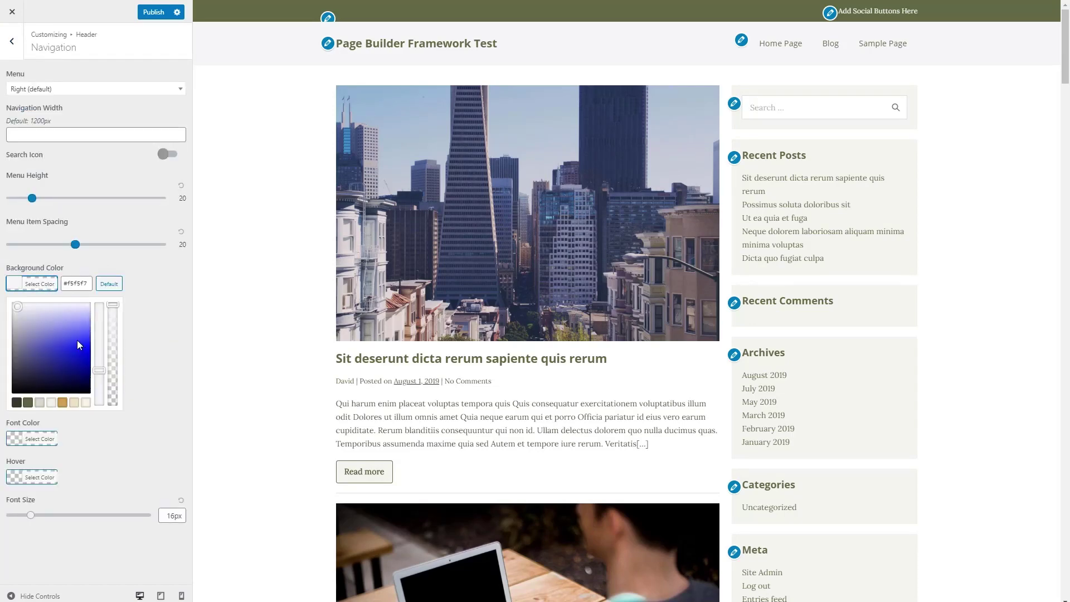
pyautogui.click(51, 402)
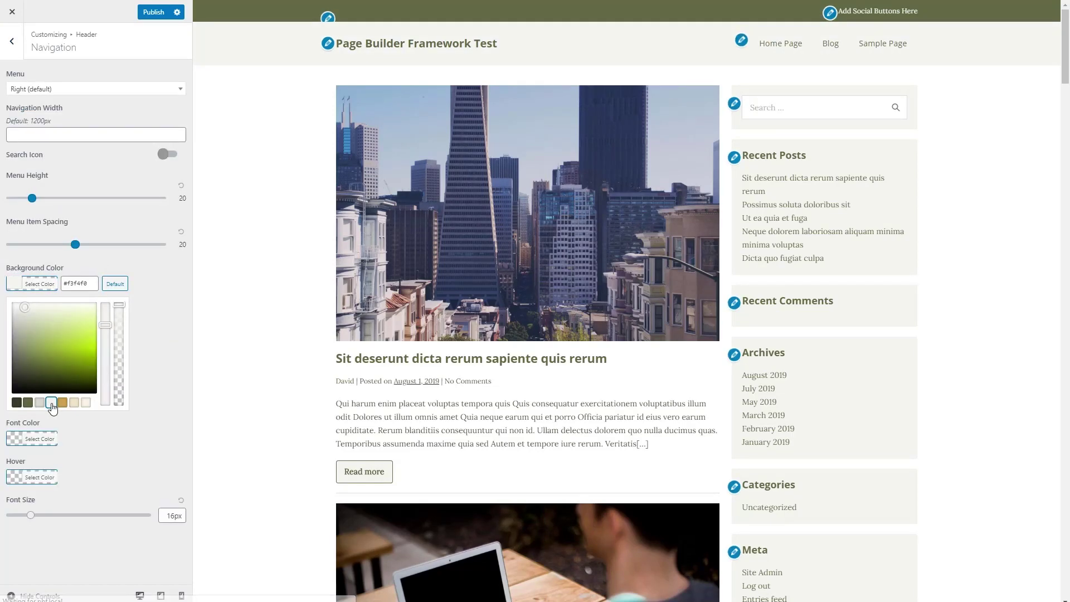
pyautogui.click(141, 337)
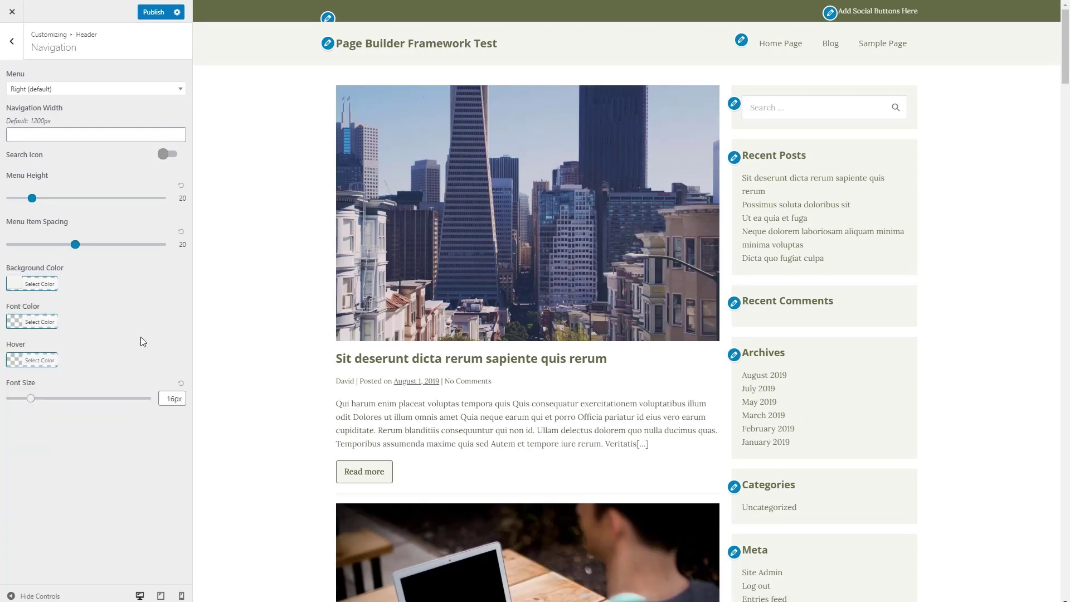
pyautogui.click(44, 326)
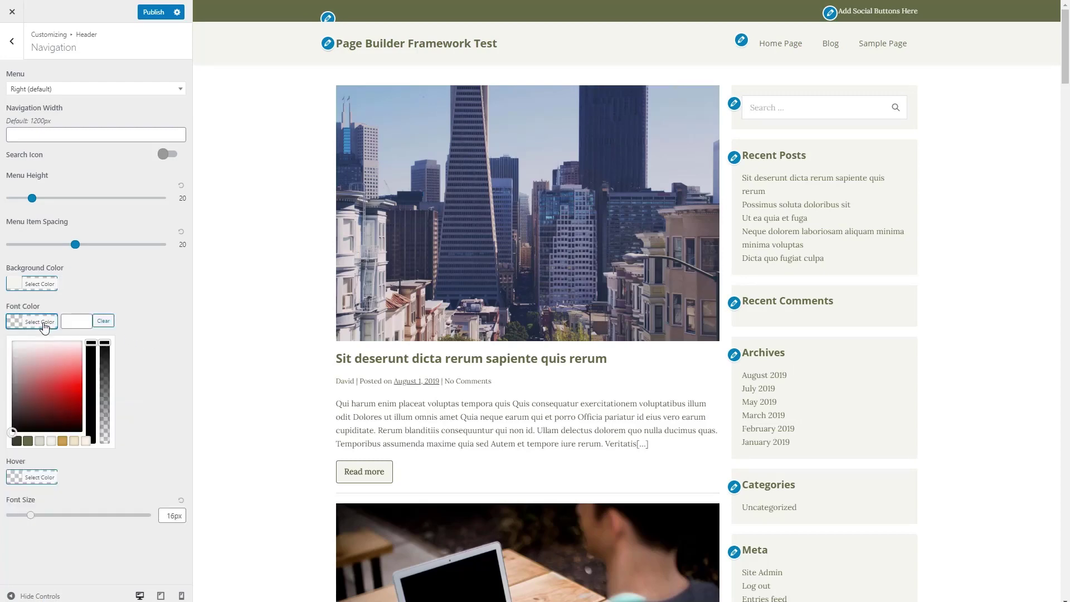
pyautogui.click(28, 440)
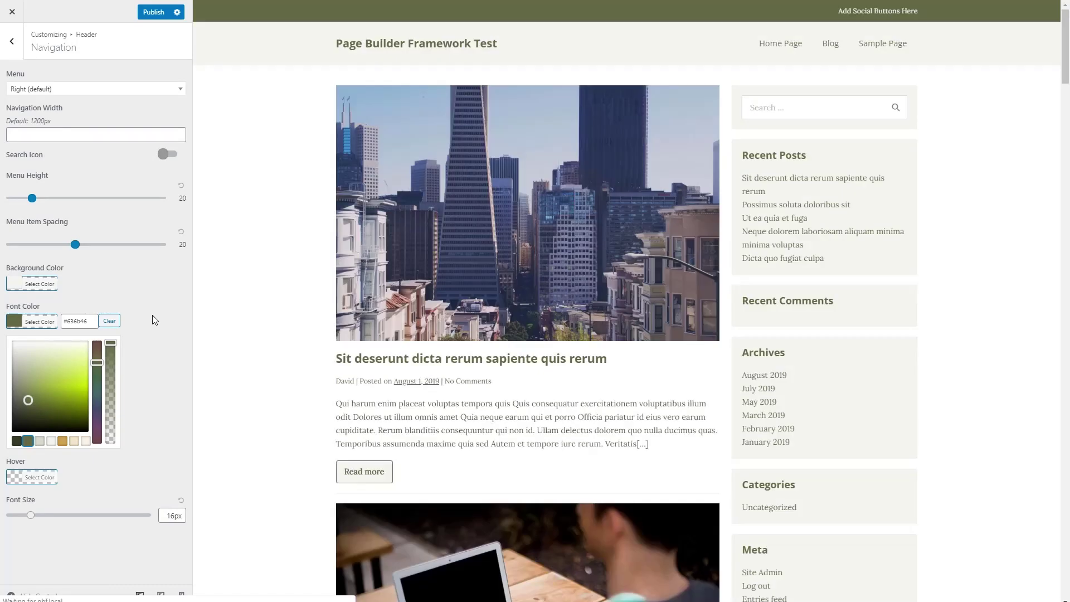
pyautogui.click(155, 320)
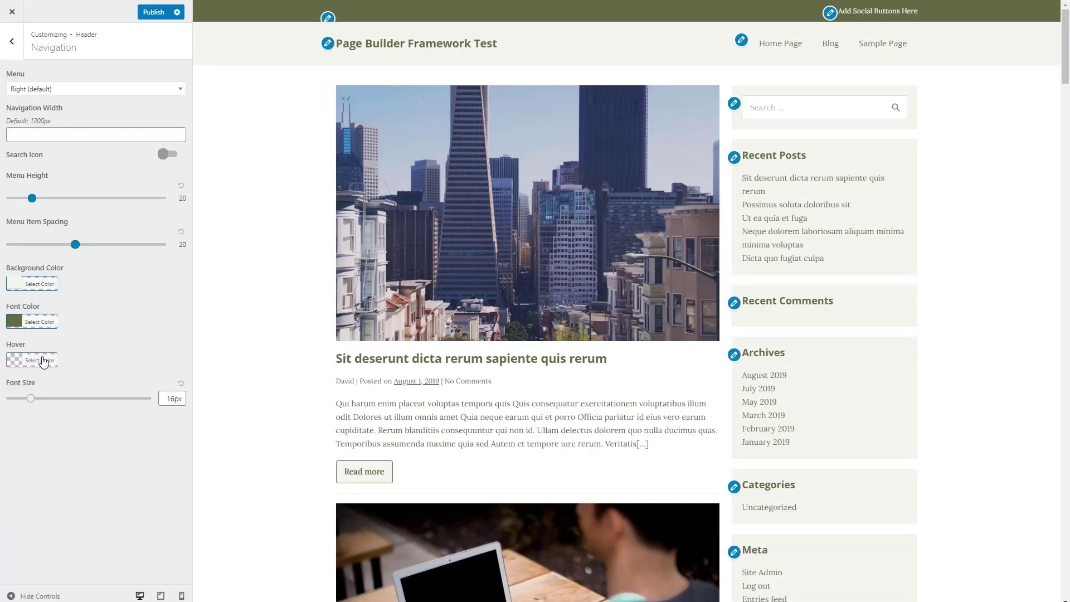
pyautogui.click(43, 360)
pyautogui.click(62, 479)
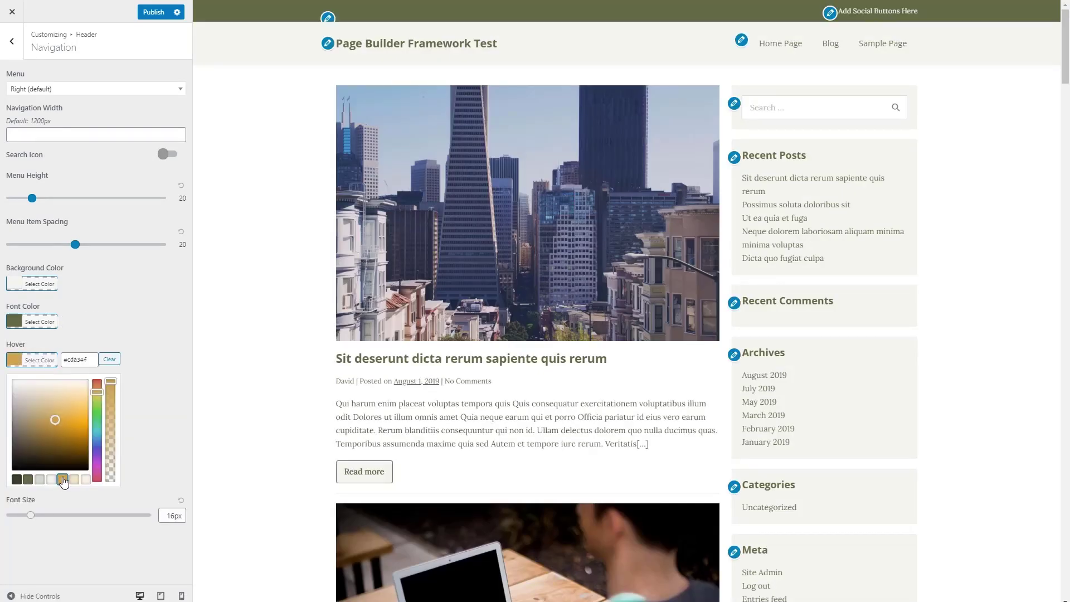
pyautogui.click(163, 385)
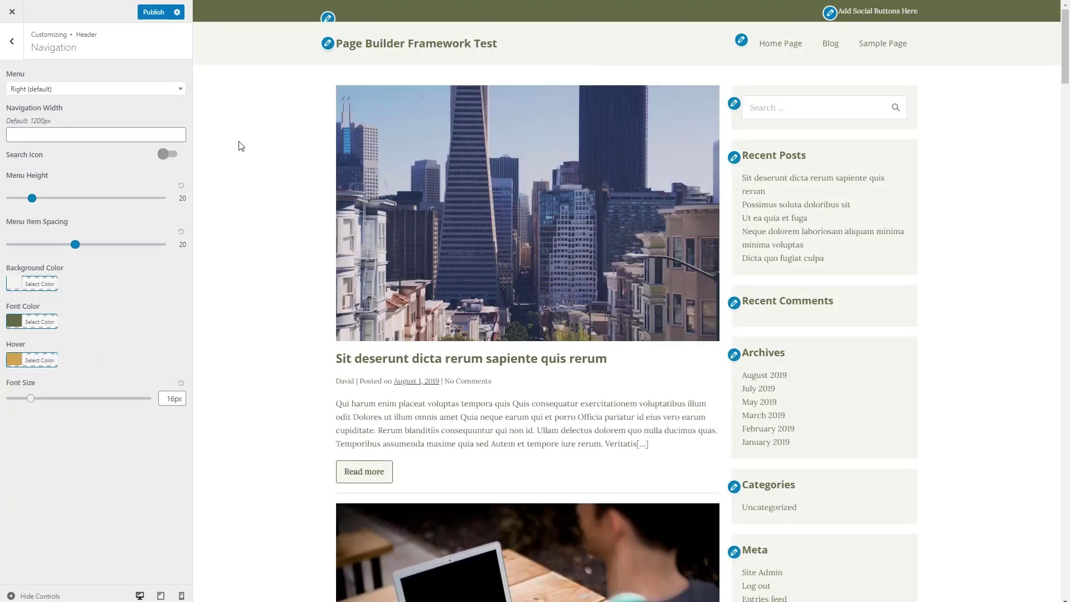
pyautogui.click(12, 42)
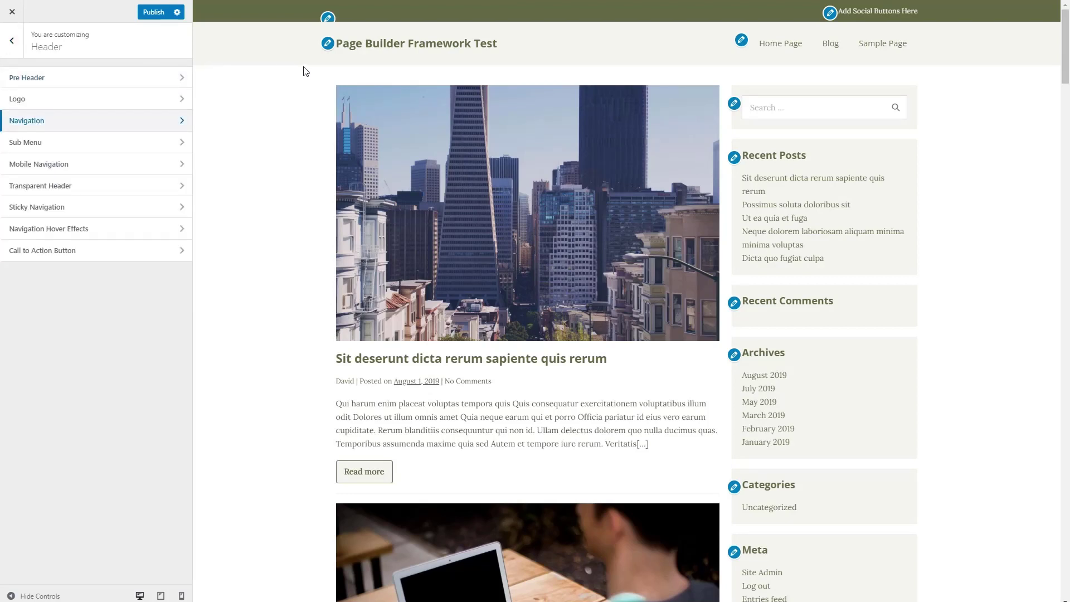
pyautogui.click(280, 91)
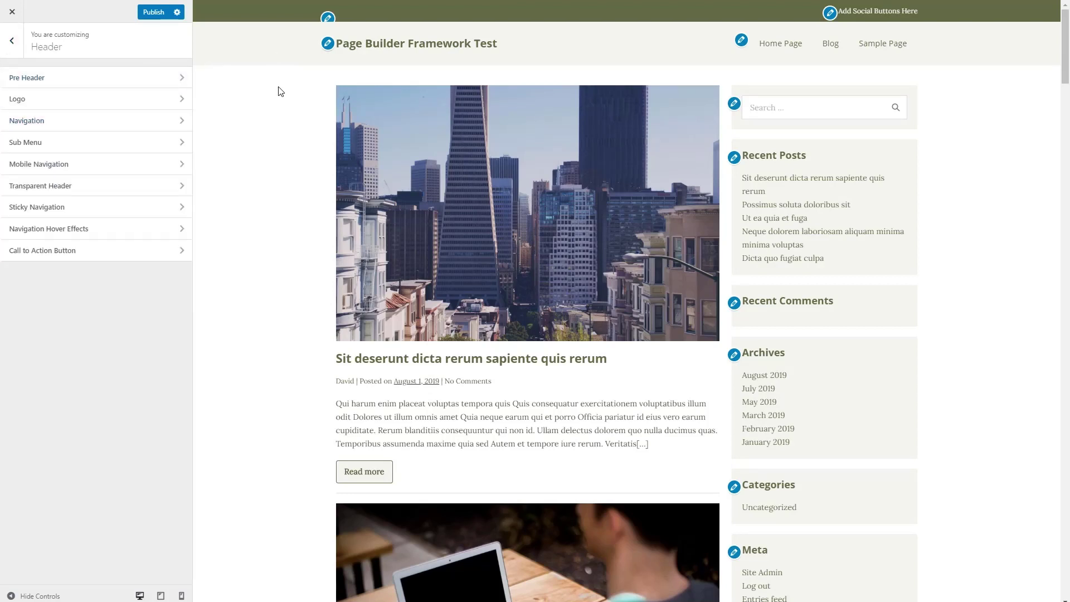
# Inspect the header in DevTools and select the wpbf-navigation div with background-color #f3f4f0
pyautogui.rightClick(279, 85)
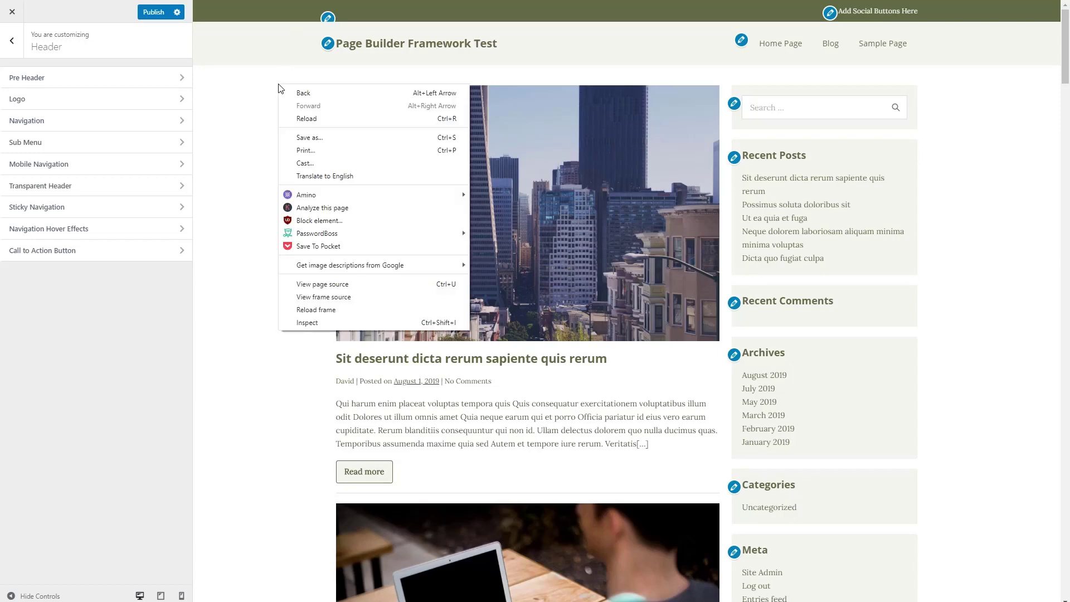
pyautogui.click(307, 322)
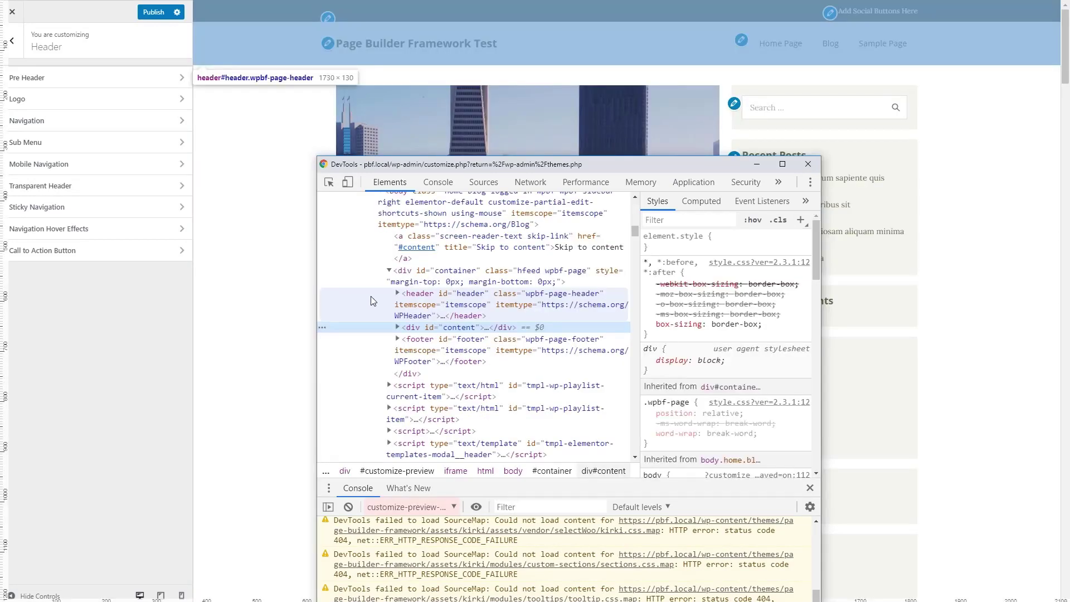
pyautogui.click(417, 299)
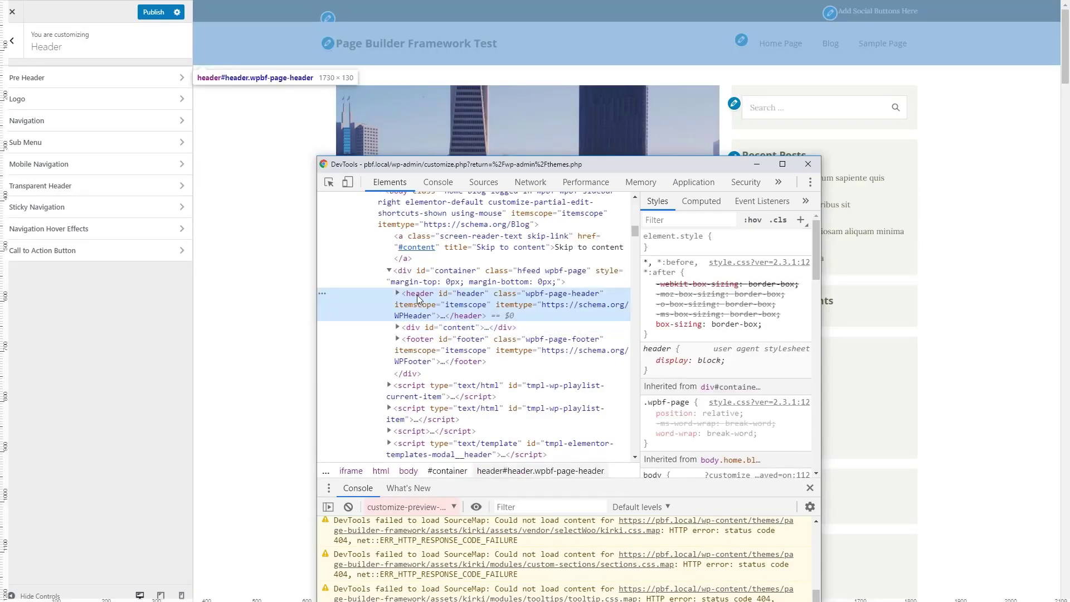
pyautogui.click(397, 293)
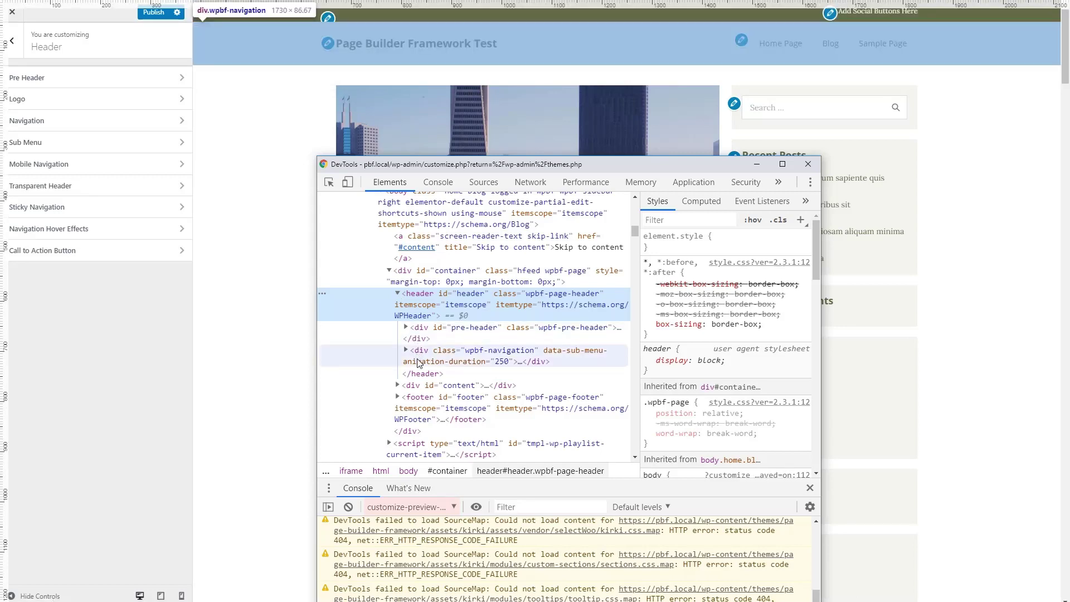
pyautogui.doubleClick(473, 352)
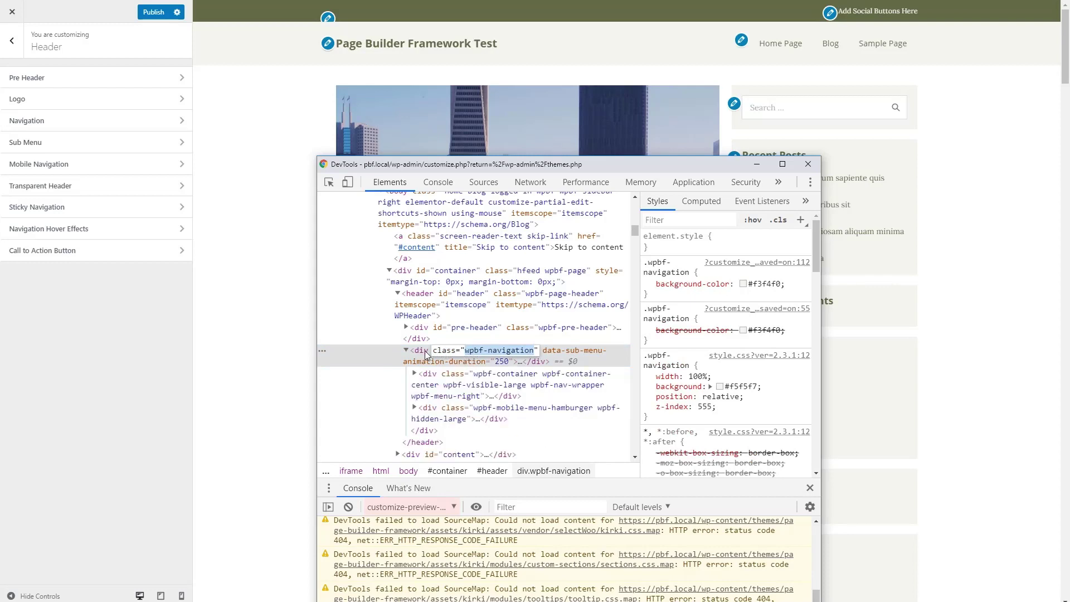
# Paste a .wpbf-navigation rule into Additional CSS that gives the header a bottom border
pyautogui.click(6, 43)
pyautogui.click(7, 42)
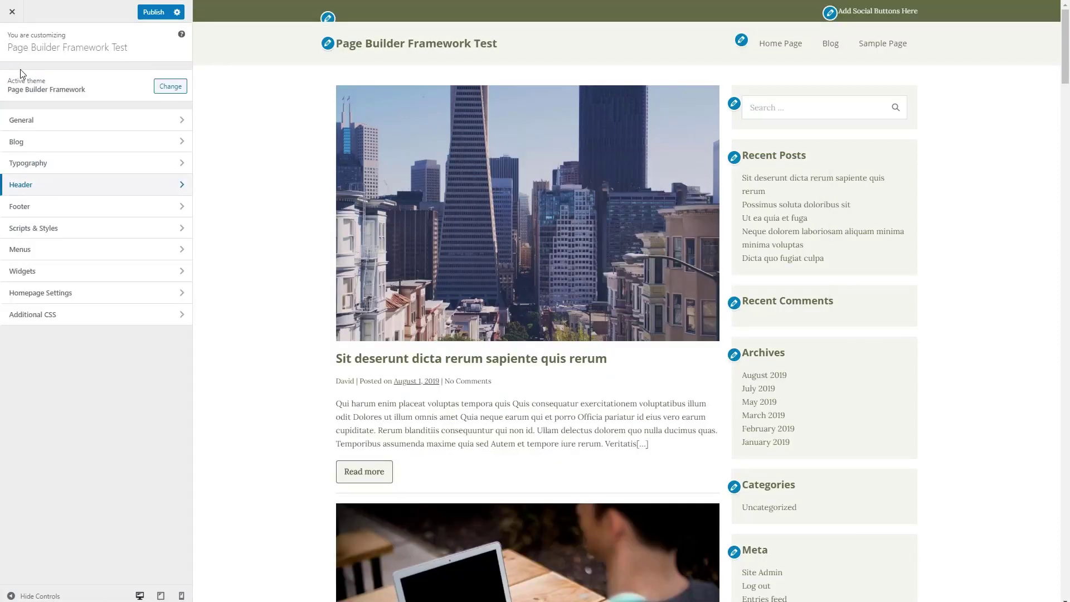
pyautogui.click(49, 315)
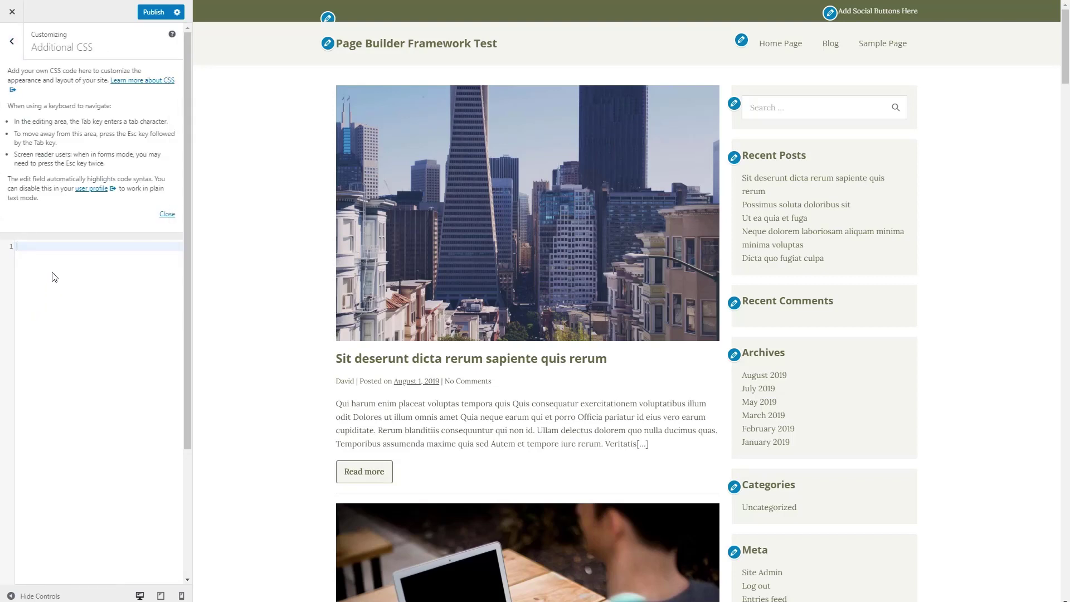
pyautogui.write('.wpbf-navigation {   border-bottom: solid 1px #636b46; }')
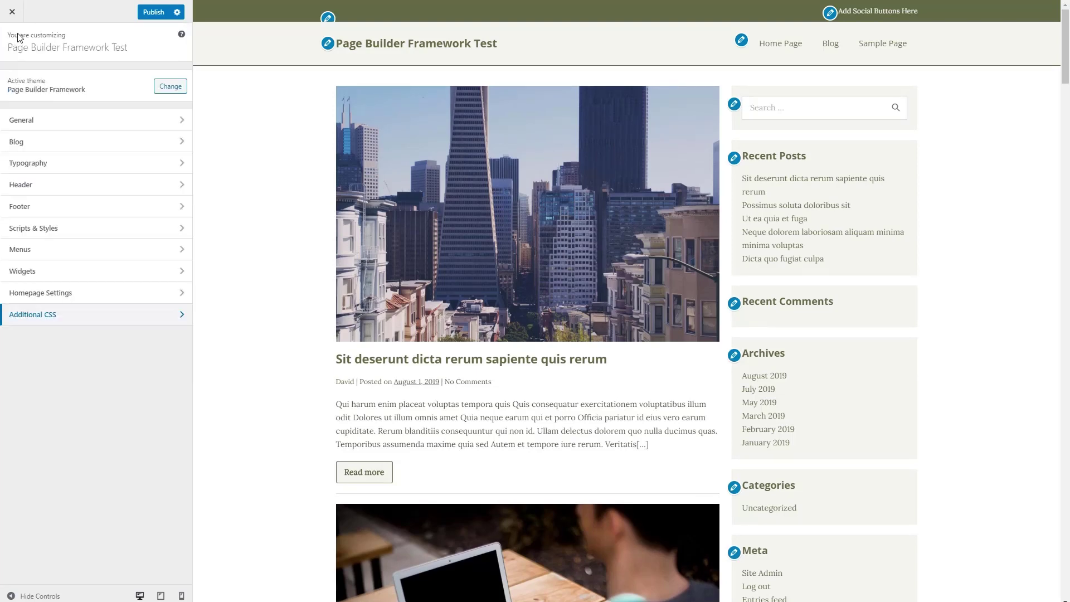
# Check the pasted CSS, then publish all Customizer changes and exit the Customizer
pyautogui.scroll(-3, 289, 94)
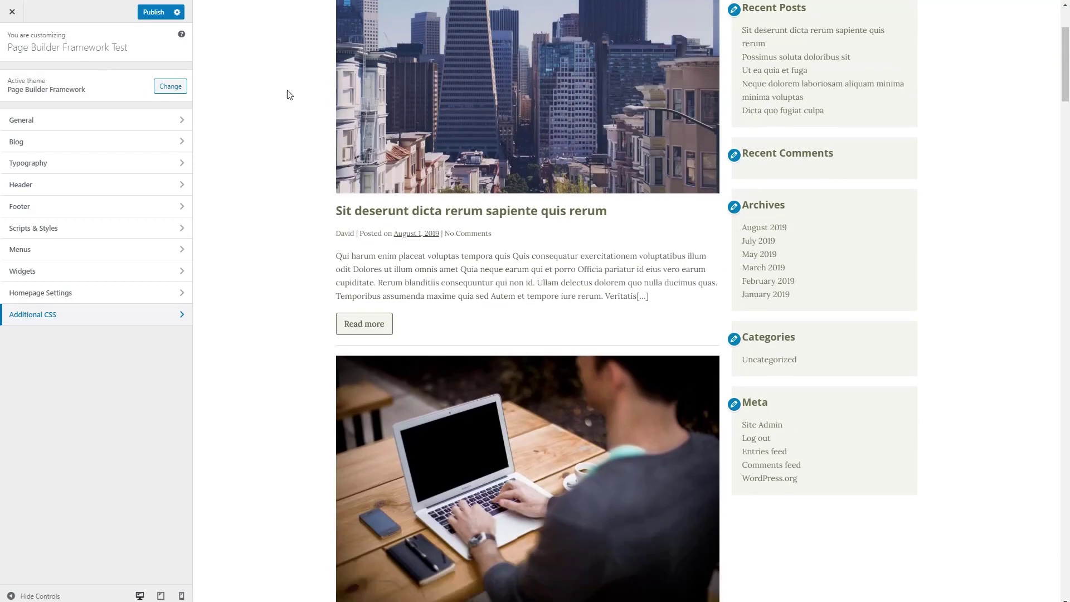
pyautogui.scroll(3, 287, 92)
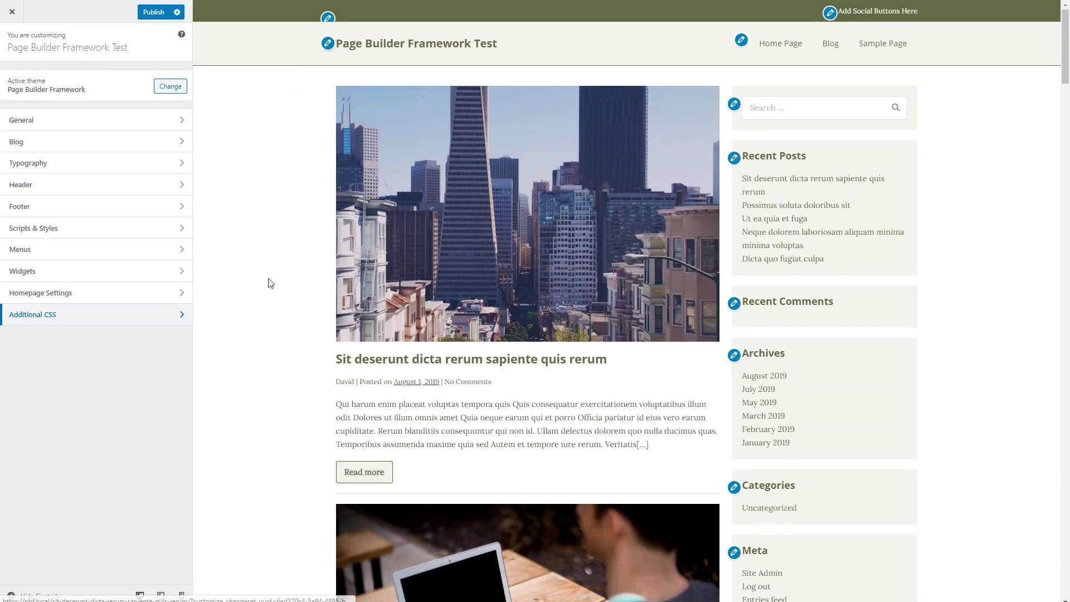
pyautogui.click(143, 15)
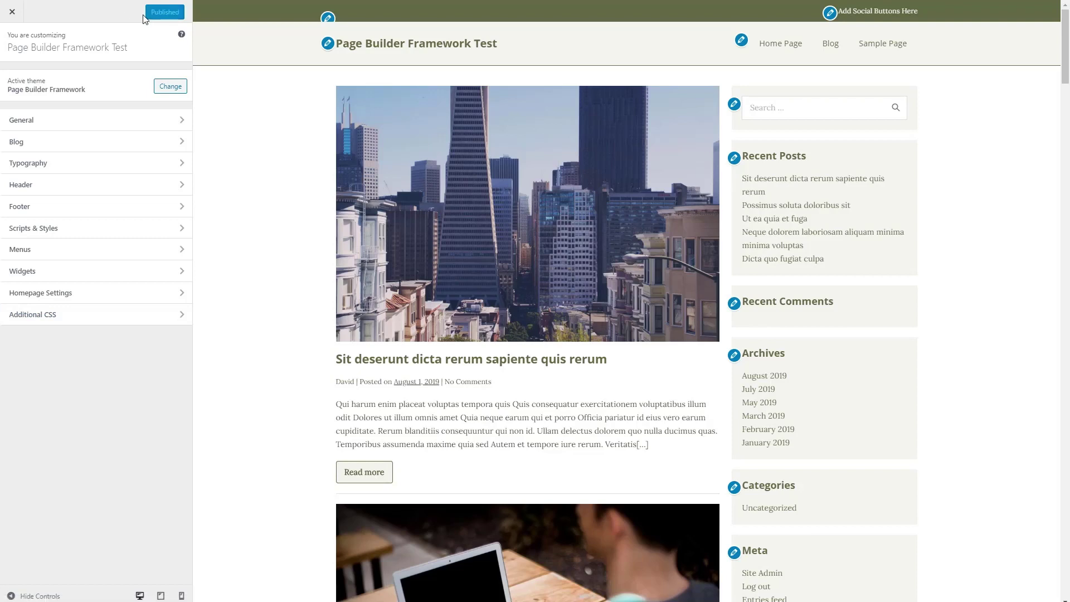
pyautogui.click(13, 16)
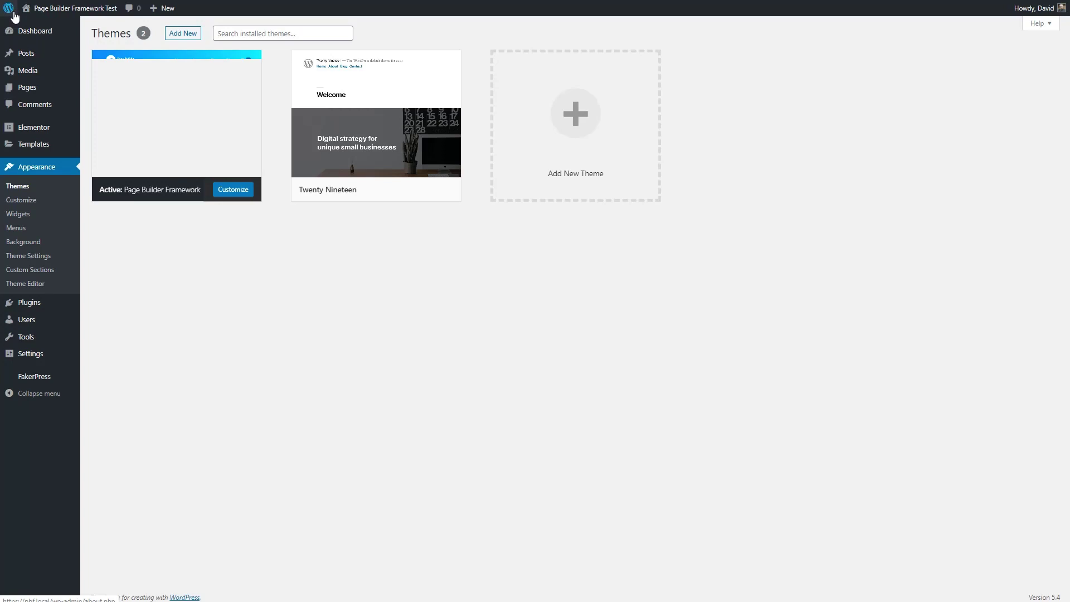
# Visit the live site and open the first post, 'Sit deserunt dicta rerum sapiente quis rerum'
pyautogui.moveTo(38, 10)
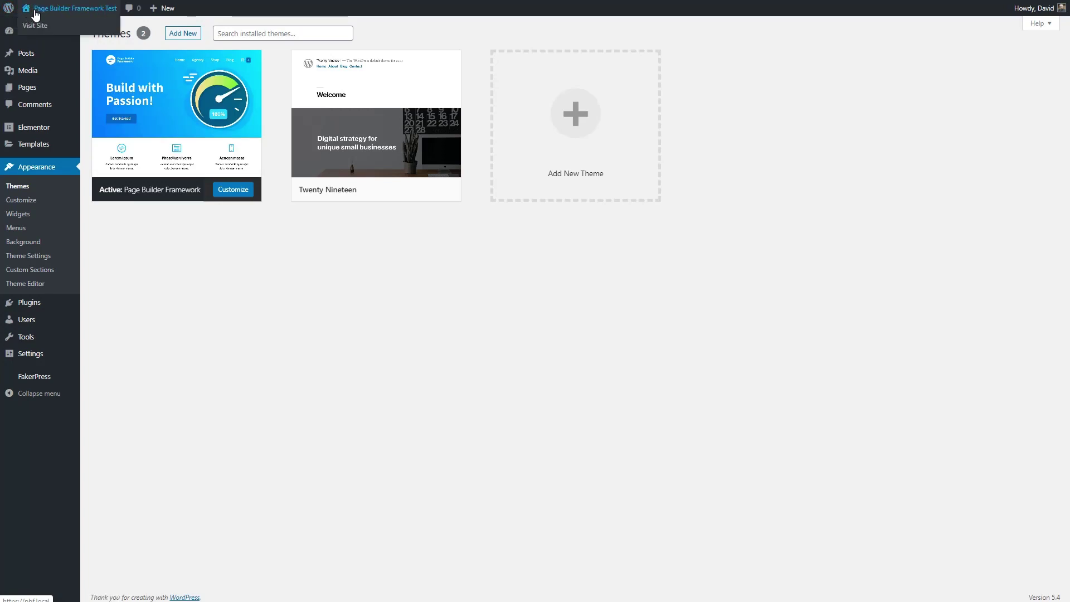
pyautogui.click(54, 13)
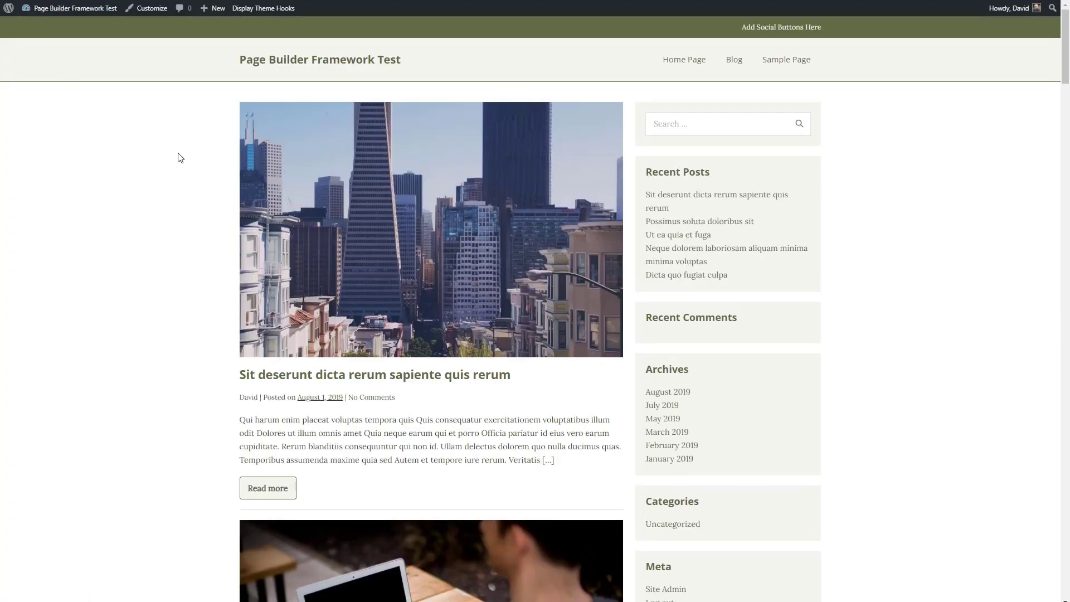
pyautogui.click(336, 162)
pyautogui.scroll(-4, 214, 154)
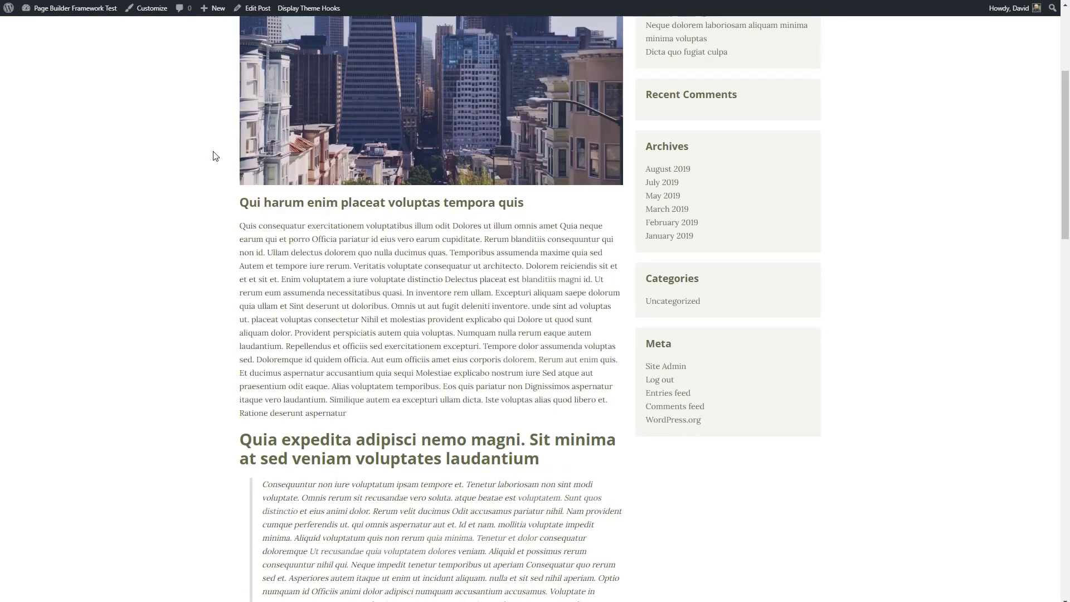
pyautogui.scroll(4, 215, 156)
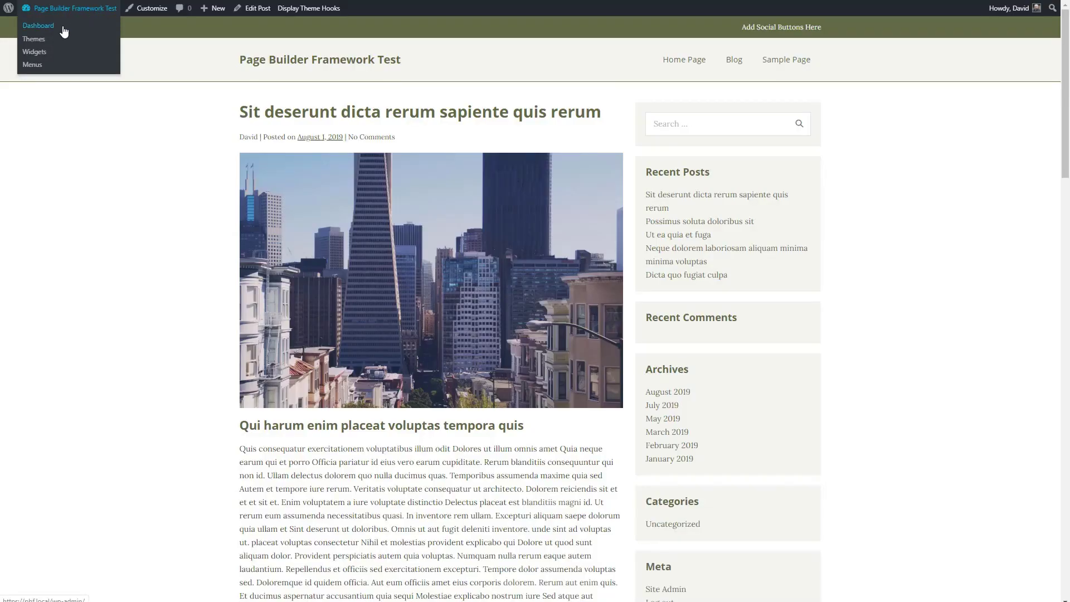
# In Elementor Settings, enable Disable Default Colors and Disable Default Fonts, then save
pyautogui.click(63, 30)
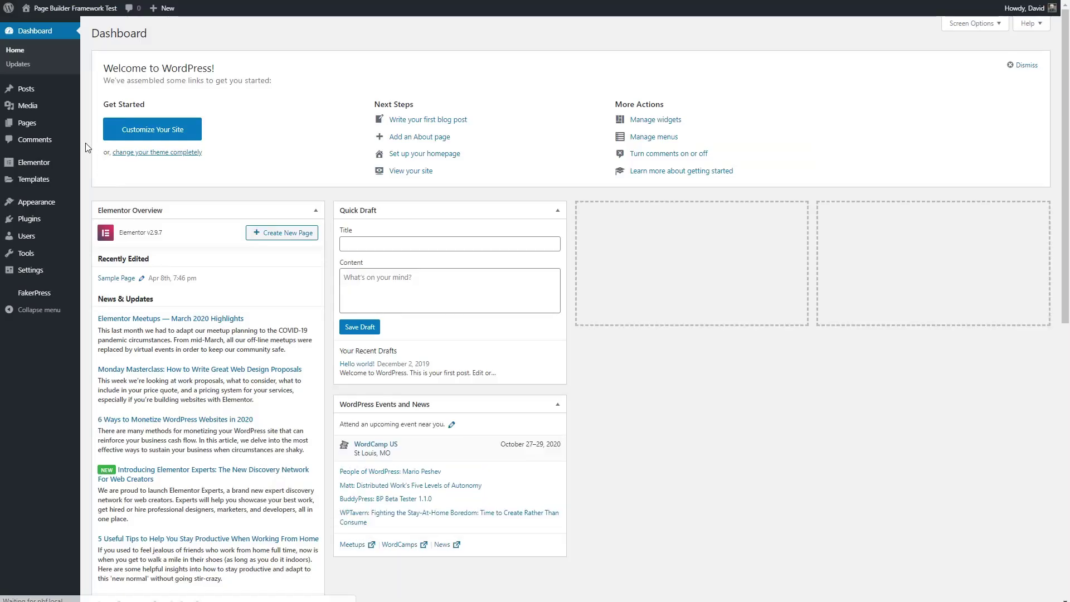
pyautogui.moveTo(43, 165)
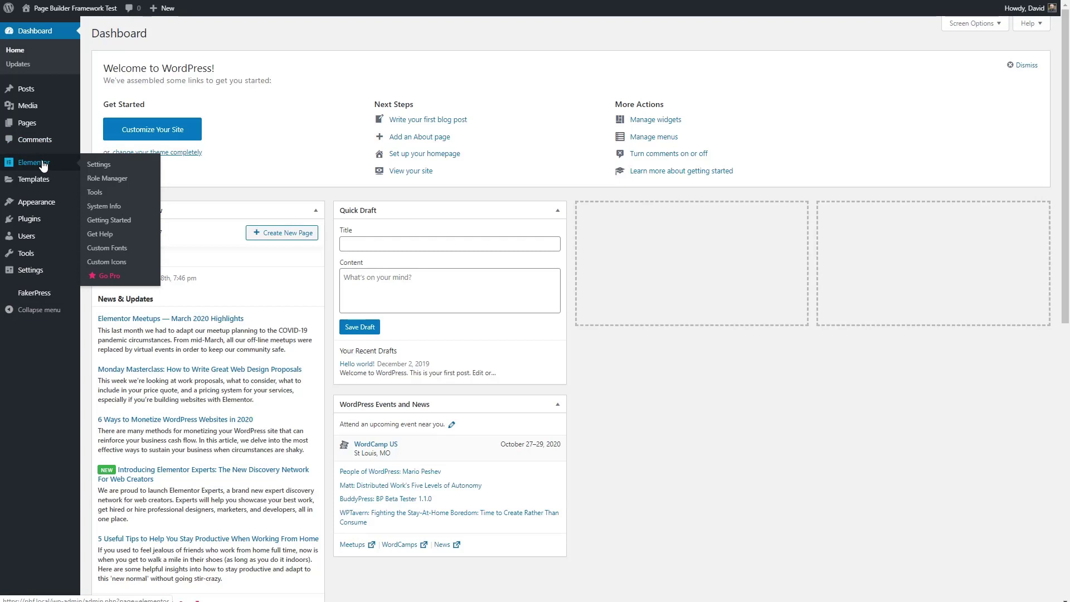
pyautogui.click(92, 167)
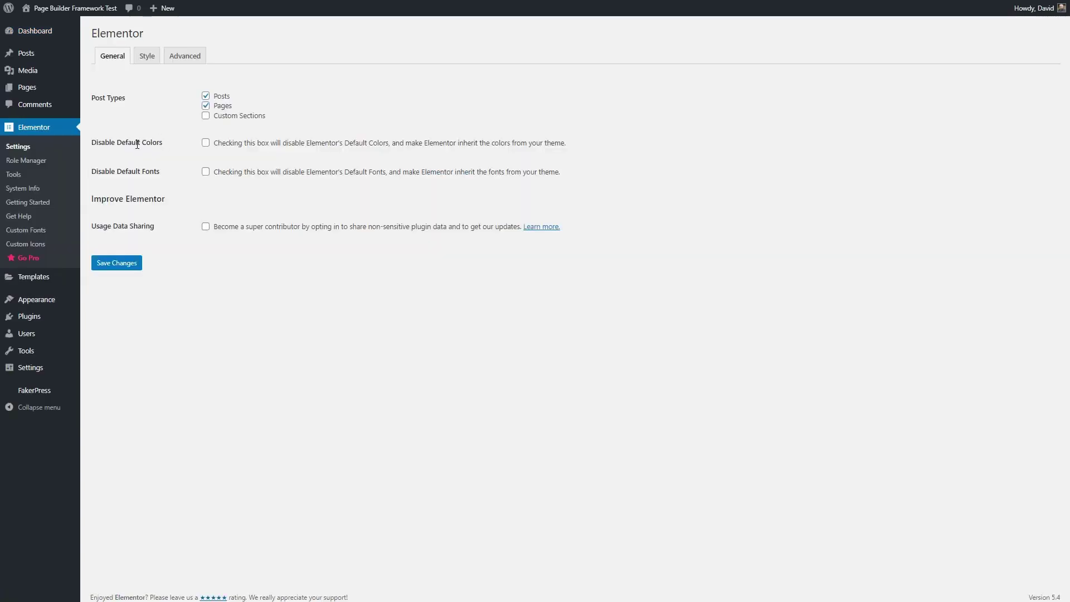
pyautogui.click(206, 142)
pyautogui.click(206, 172)
pyautogui.click(126, 263)
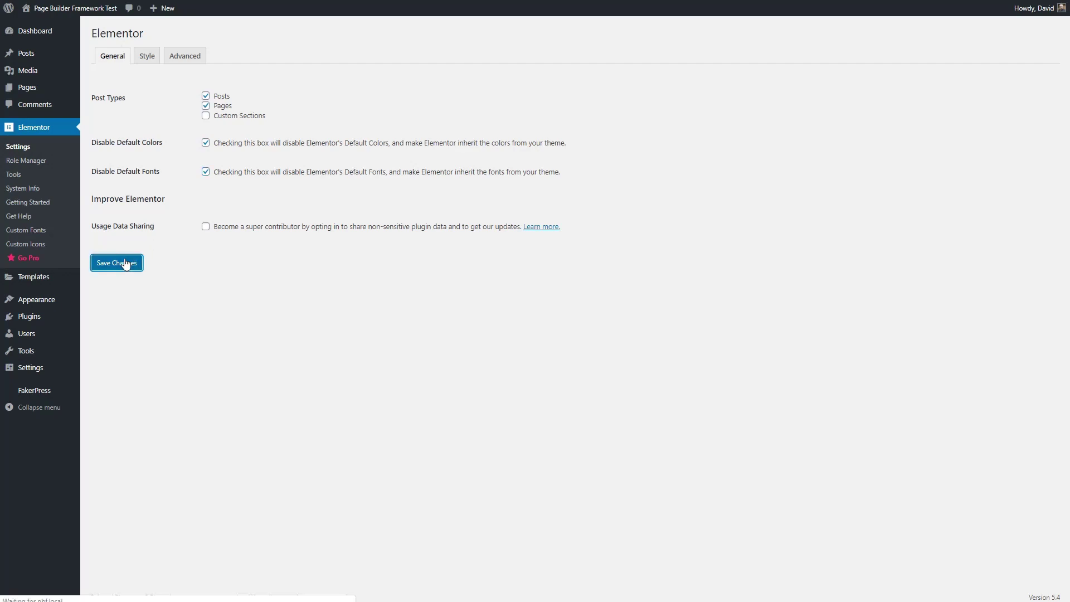
pyautogui.click(143, 58)
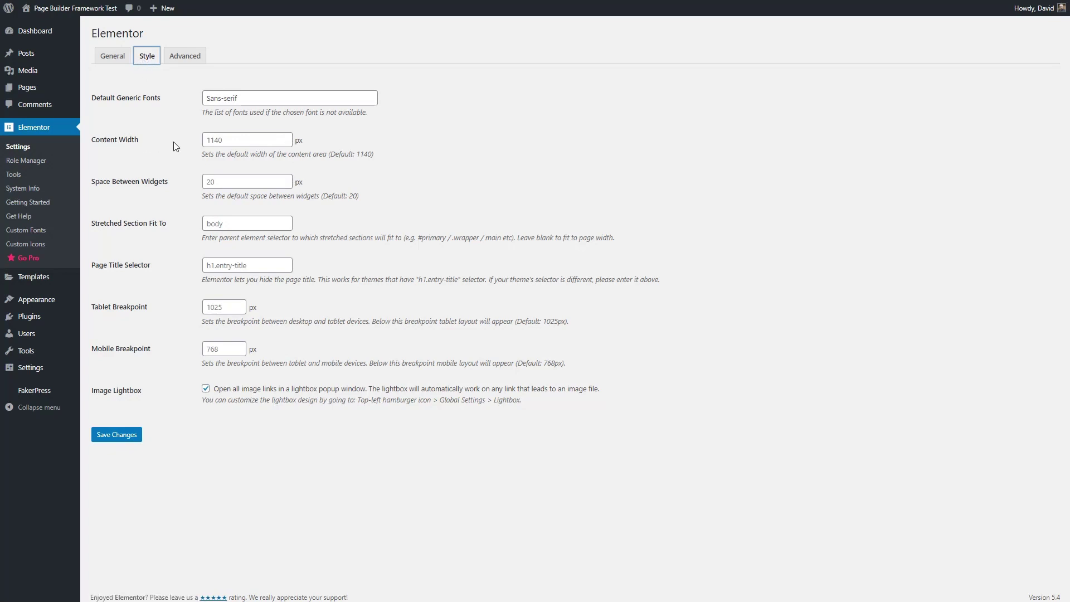
# Change Elementor's Content Width from 1140 to 1200 px
pyautogui.click(133, 140)
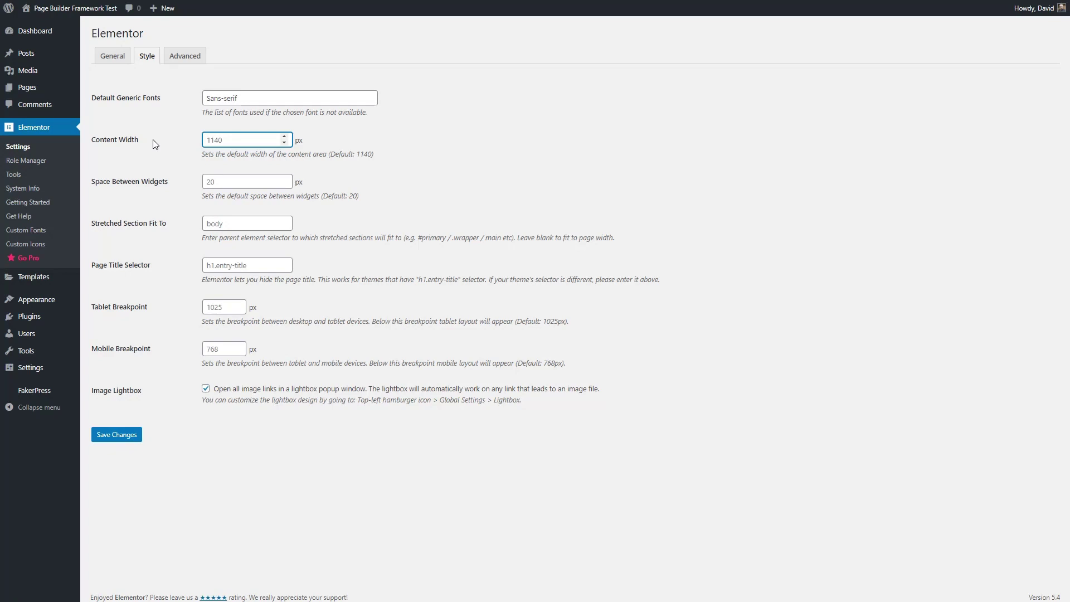
pyautogui.press('Delete')
pyautogui.press('Delete')
pyautogui.press('Delete')
pyautogui.press('Delete')
pyautogui.write('1200')
pyautogui.click(165, 146)
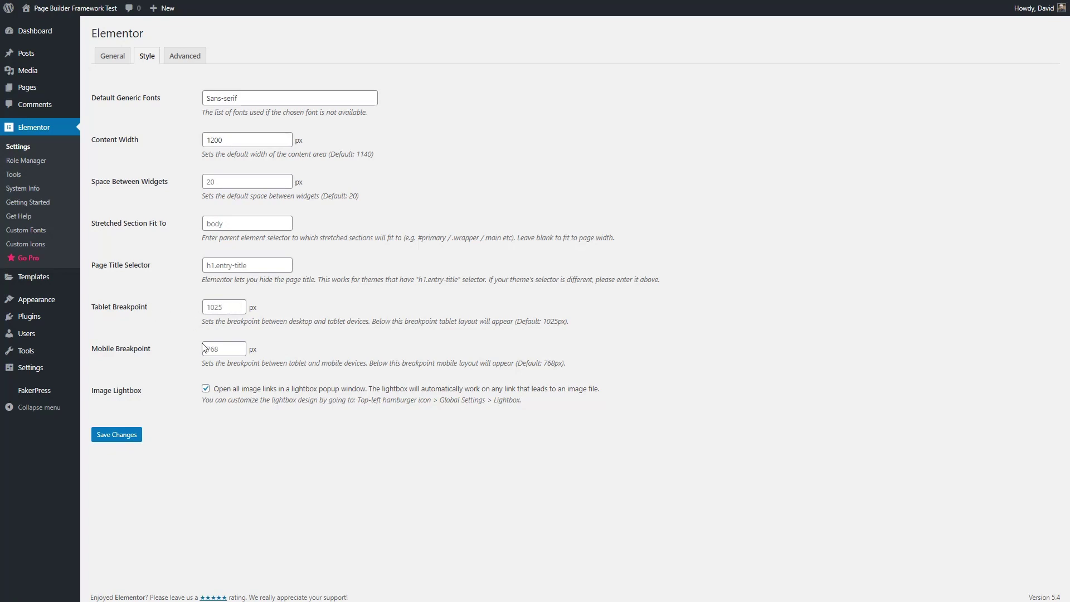
# Open Appearance > Theme Settings in a new browser tab
pyautogui.moveTo(78, 302)
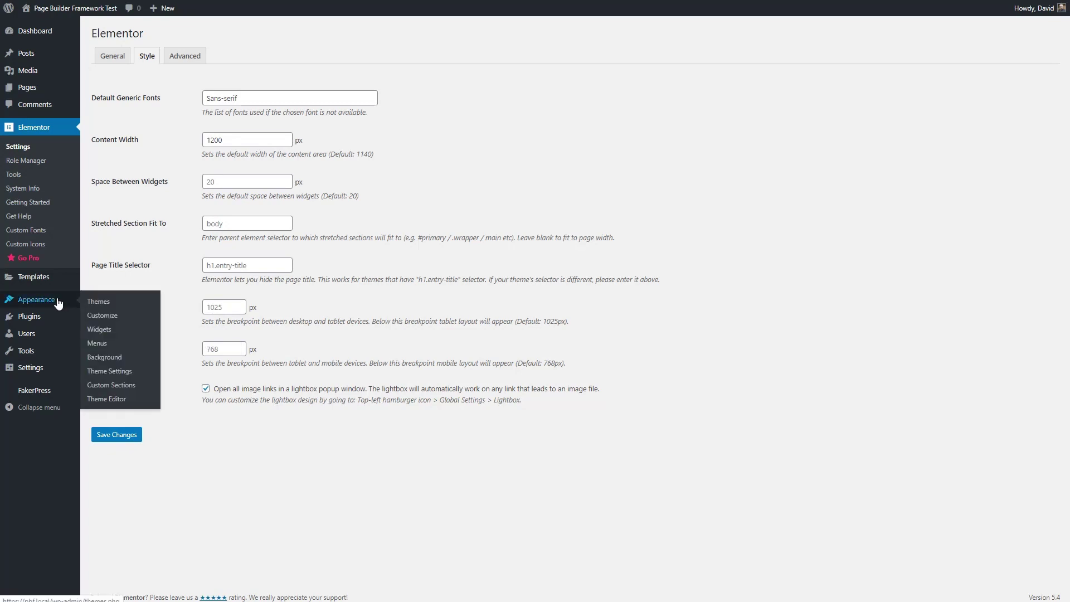
pyautogui.rightClick(102, 376)
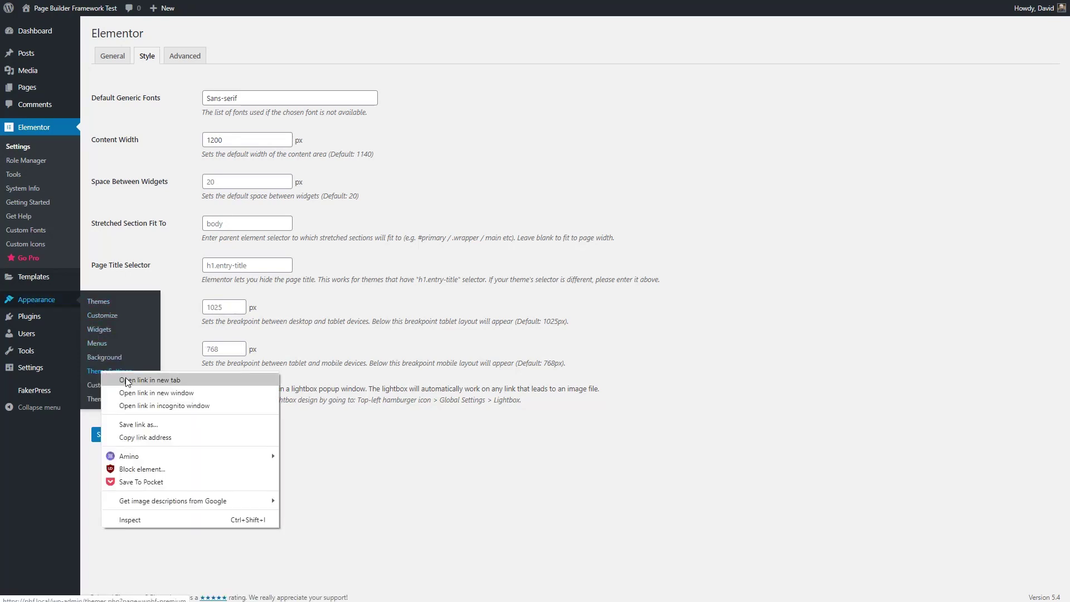
pyautogui.click(127, 380)
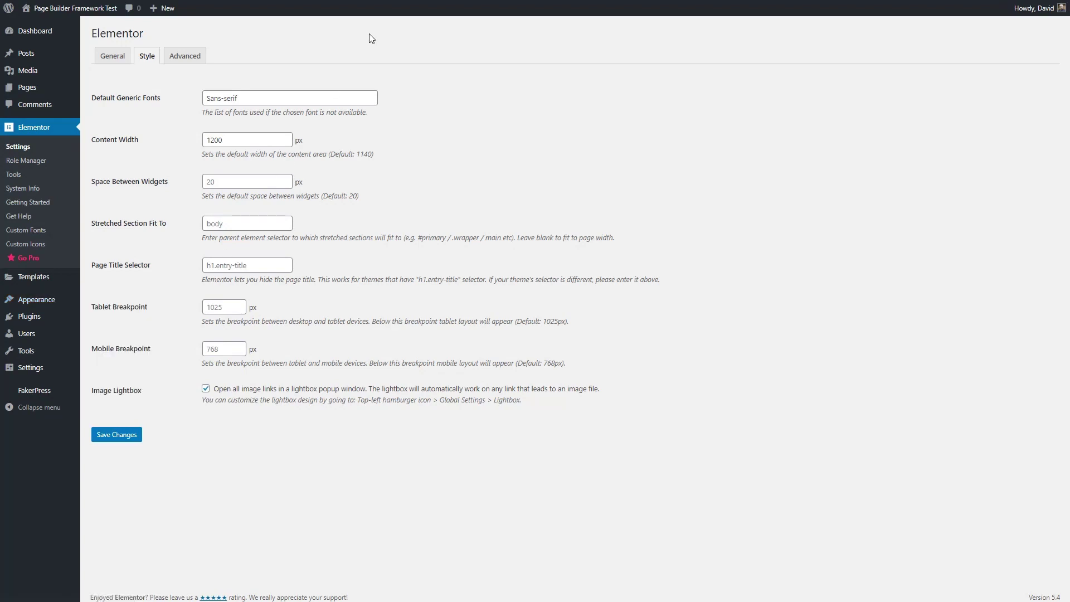
pyautogui.click(417, 7)
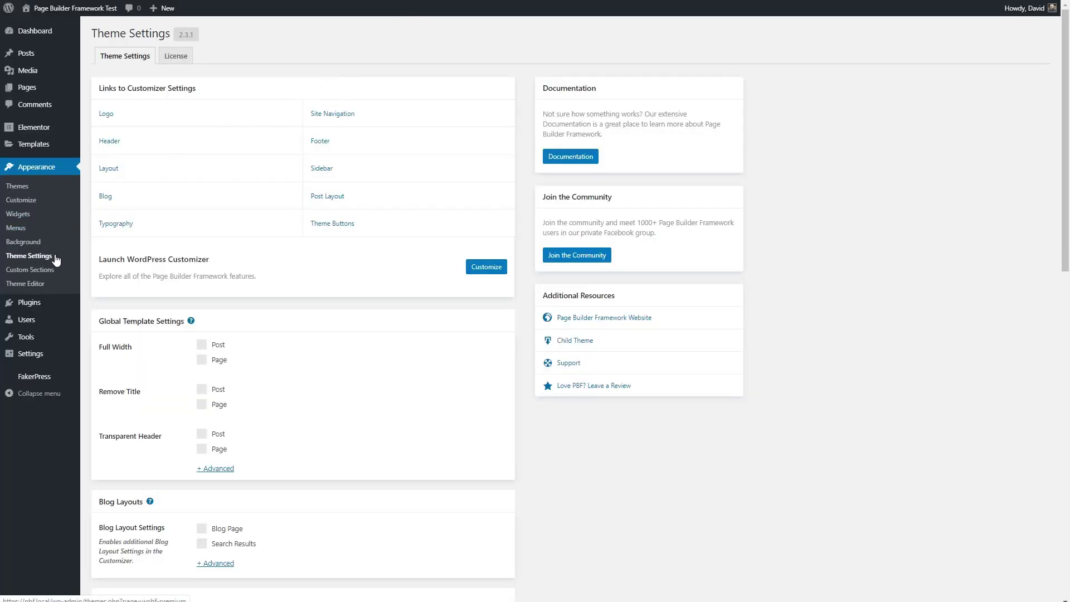
pyautogui.scroll(-7, 87, 255)
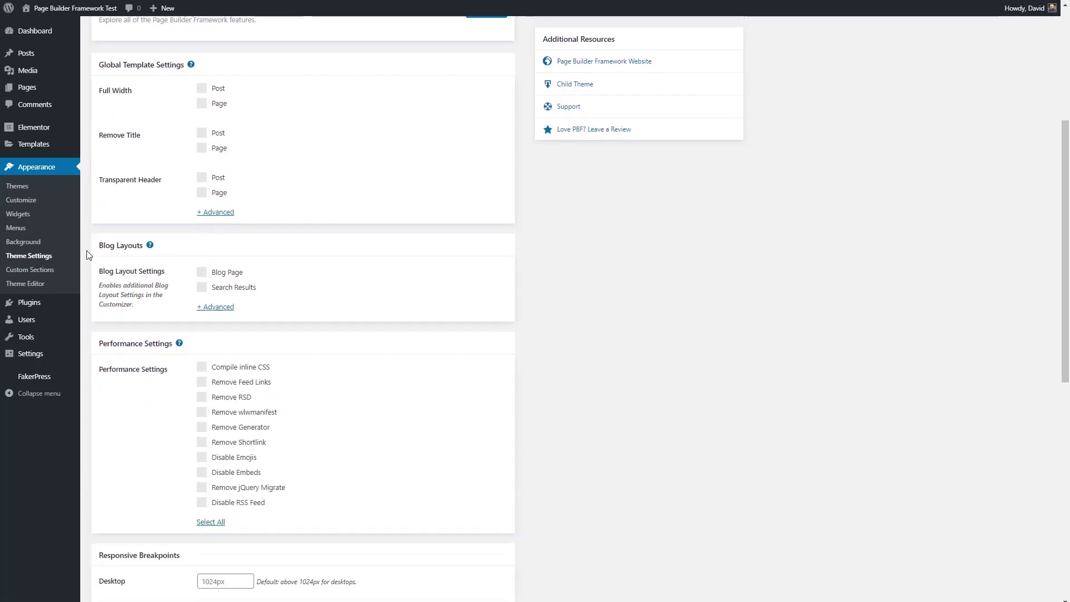
pyautogui.scroll(-5, 86, 255)
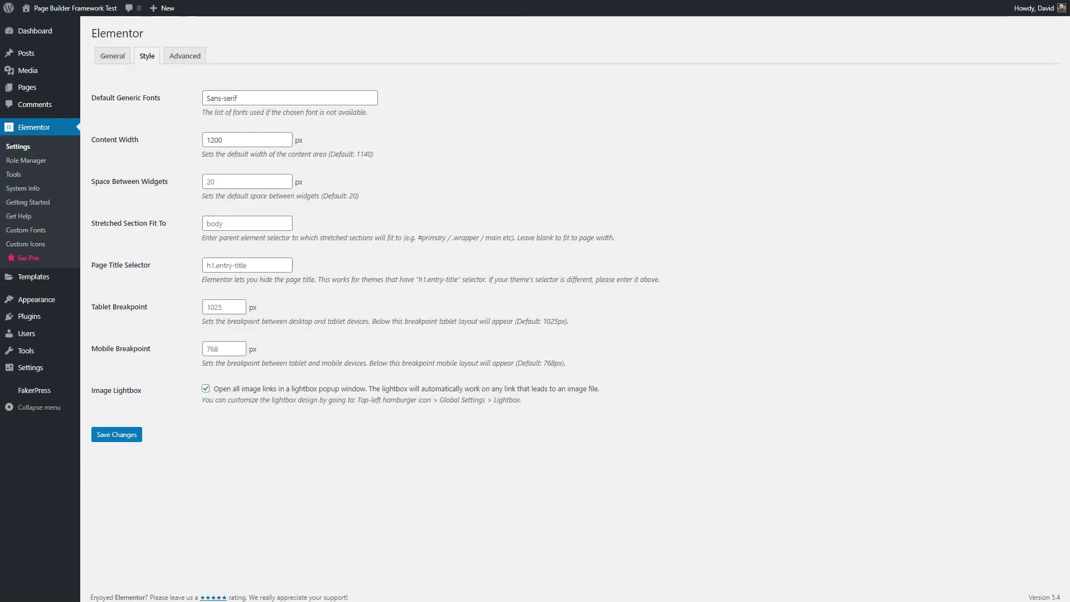
# Change the Mobile Breakpoint from 768 to 769 px, keeping tablet at 1025, and save
pyautogui.click(224, 305)
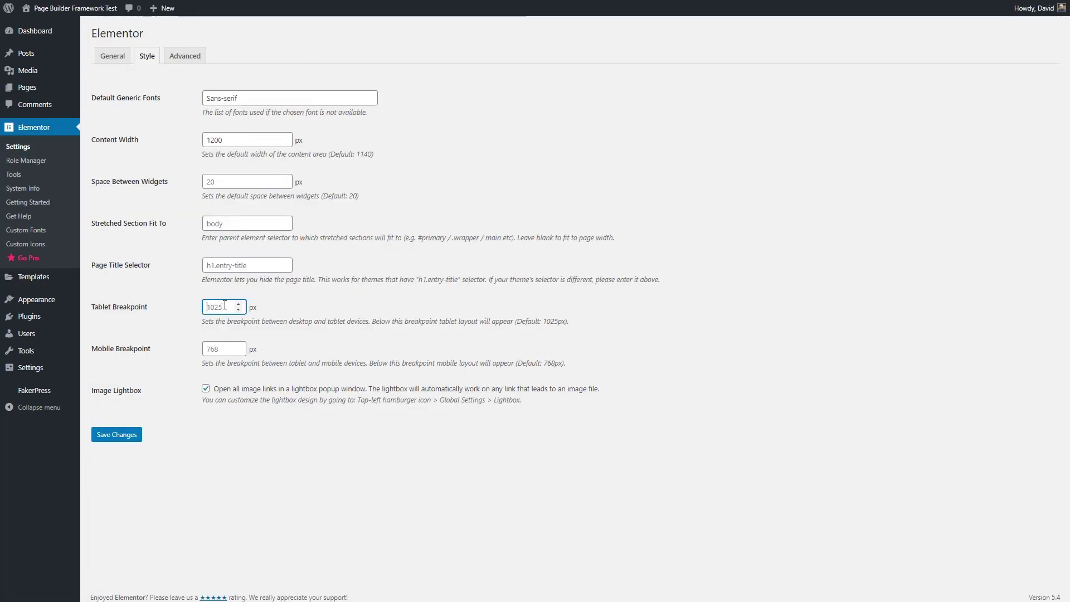
pyautogui.click(215, 349)
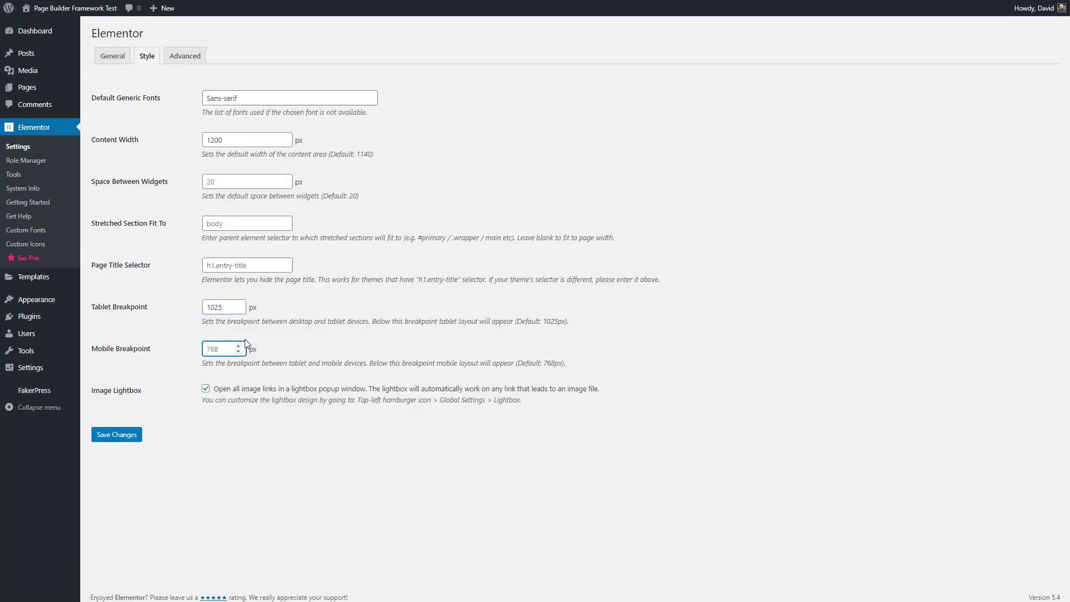
pyautogui.write('769')
pyautogui.click(267, 342)
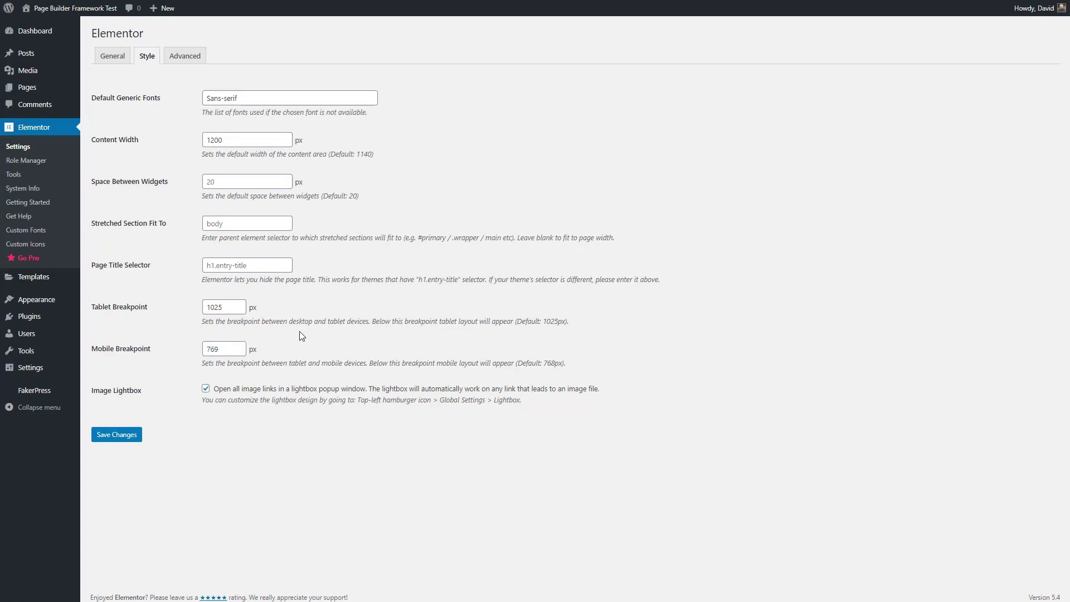
pyautogui.click(118, 435)
# Edit the Sample Page in Elementor and expand the Theme Style Buttons settings
pyautogui.moveTo(31, 87)
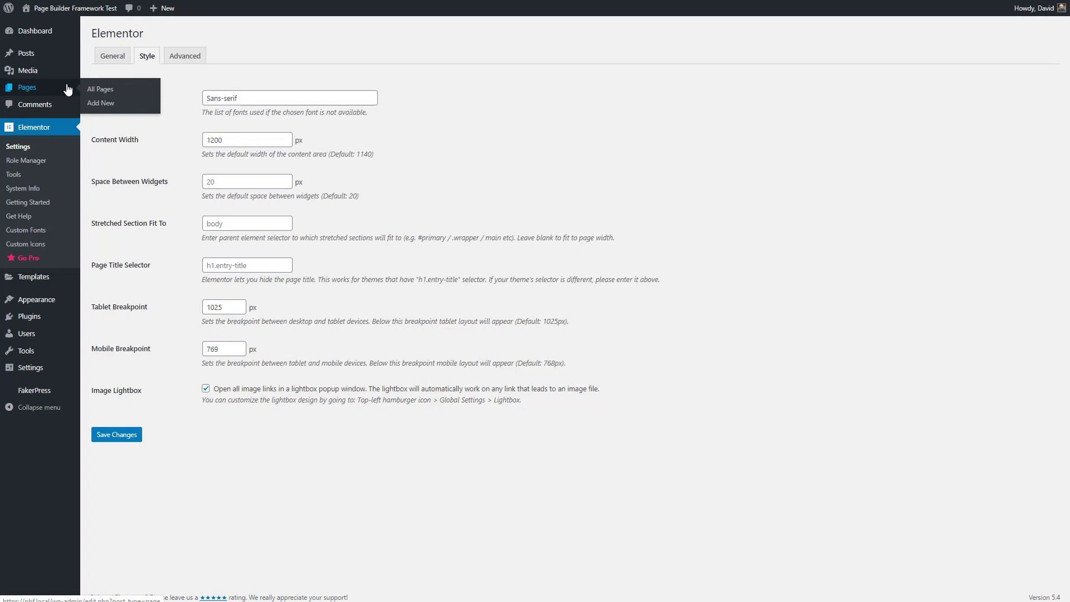
pyautogui.click(97, 91)
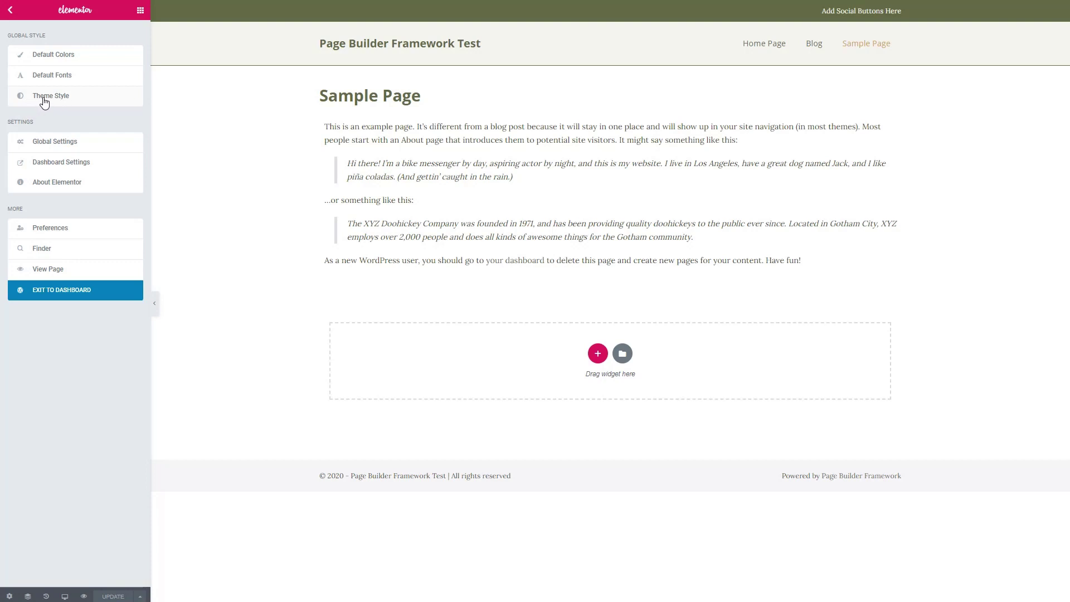
pyautogui.click(80, 99)
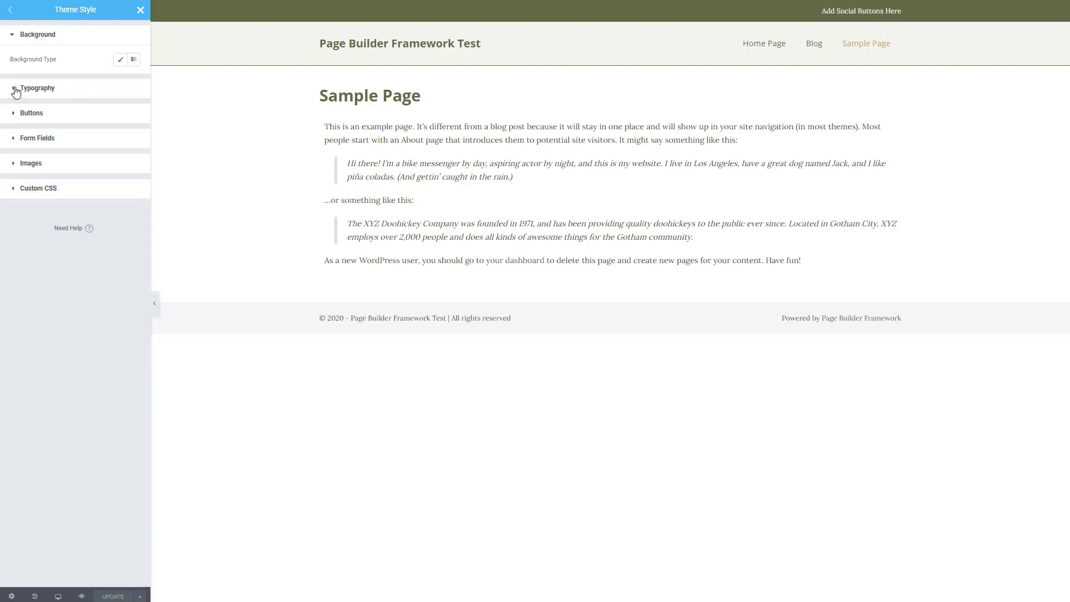
pyautogui.click(34, 89)
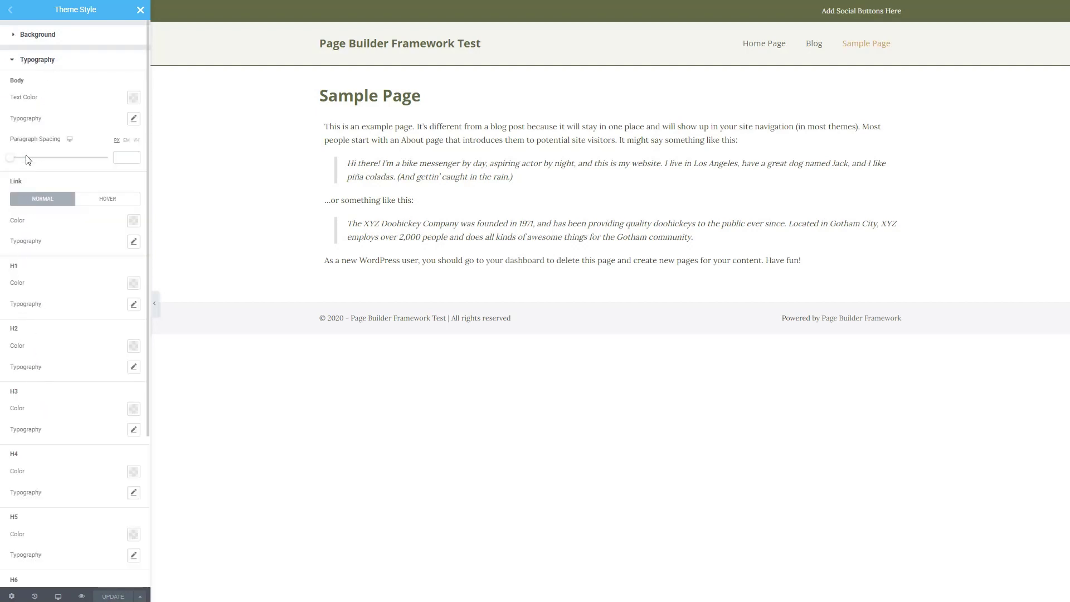
pyautogui.click(14, 62)
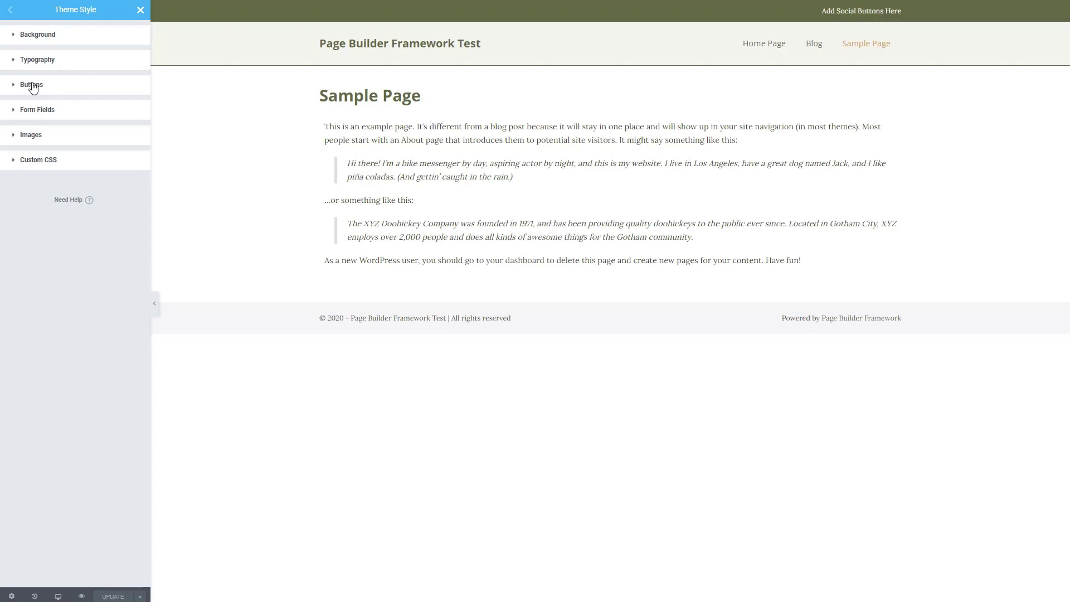
pyautogui.click(16, 87)
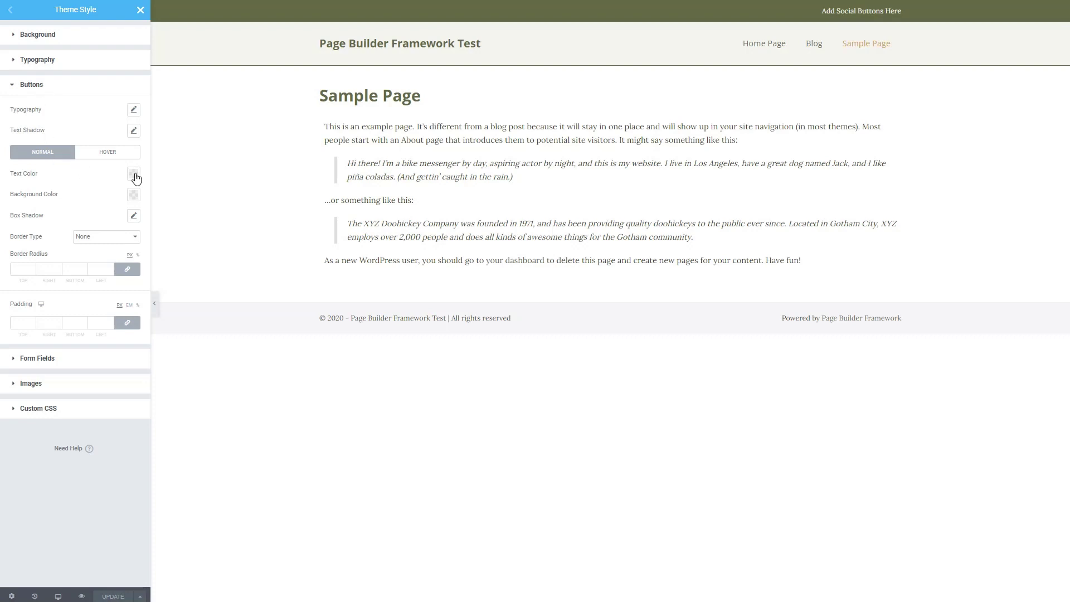
# Add a 'Click here' Button widget below the page text
pyautogui.click(141, 11)
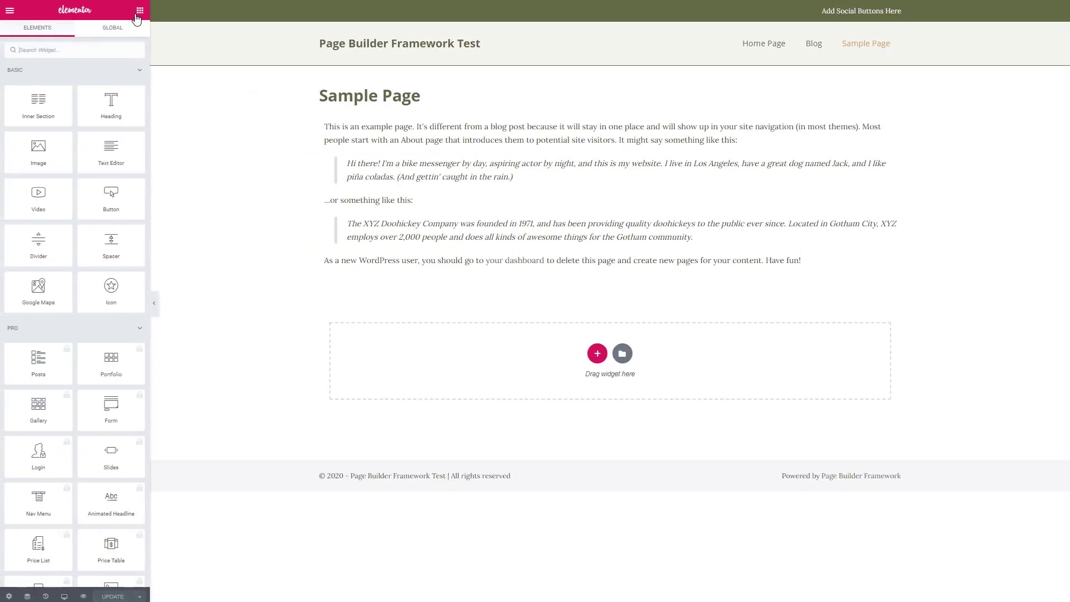
pyautogui.moveTo(109, 195); pyautogui.dragTo(361, 274)
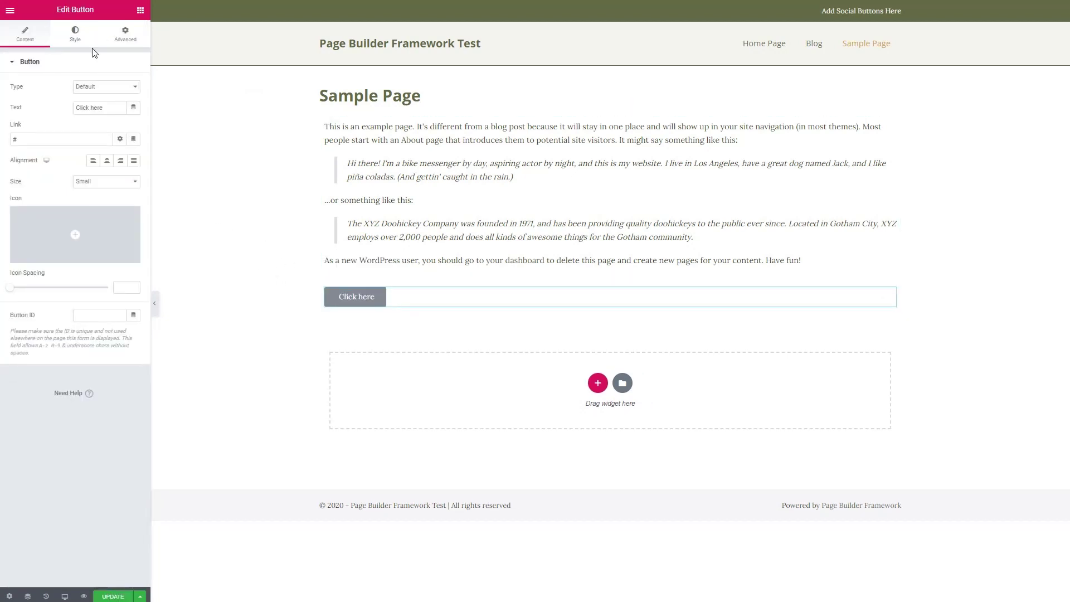
pyautogui.click(18, 17)
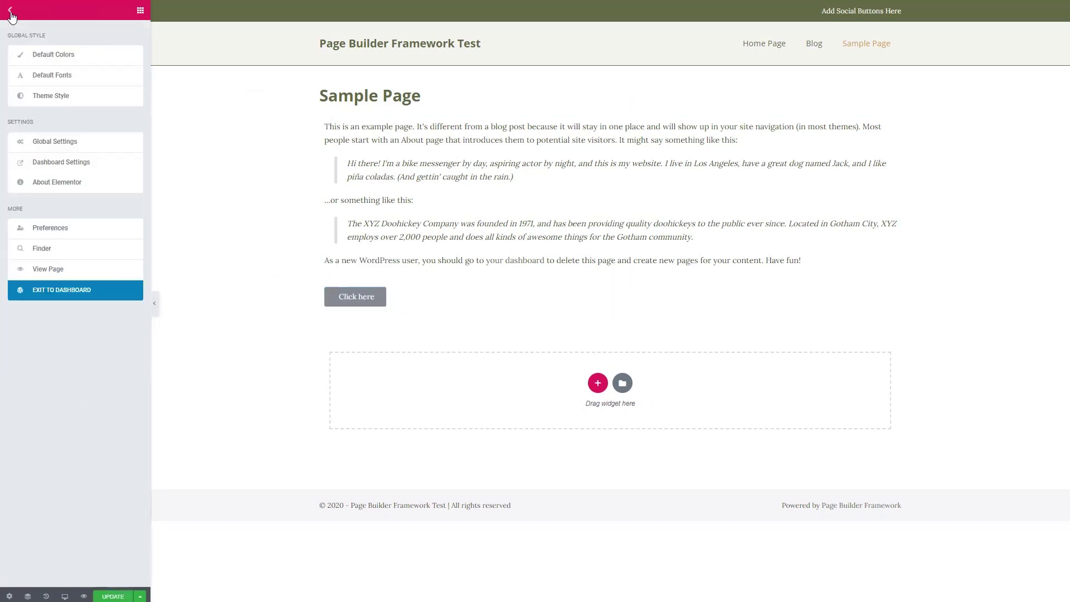
# Give theme buttons a solid 1 px olive border with 4 px radius, and save
pyautogui.click(26, 98)
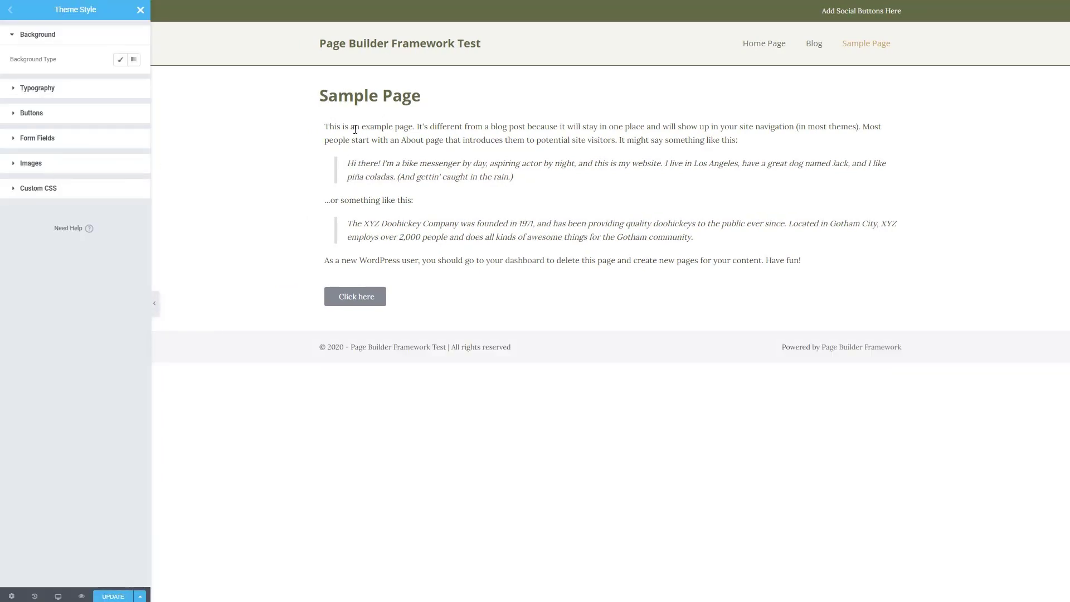
pyautogui.click(37, 114)
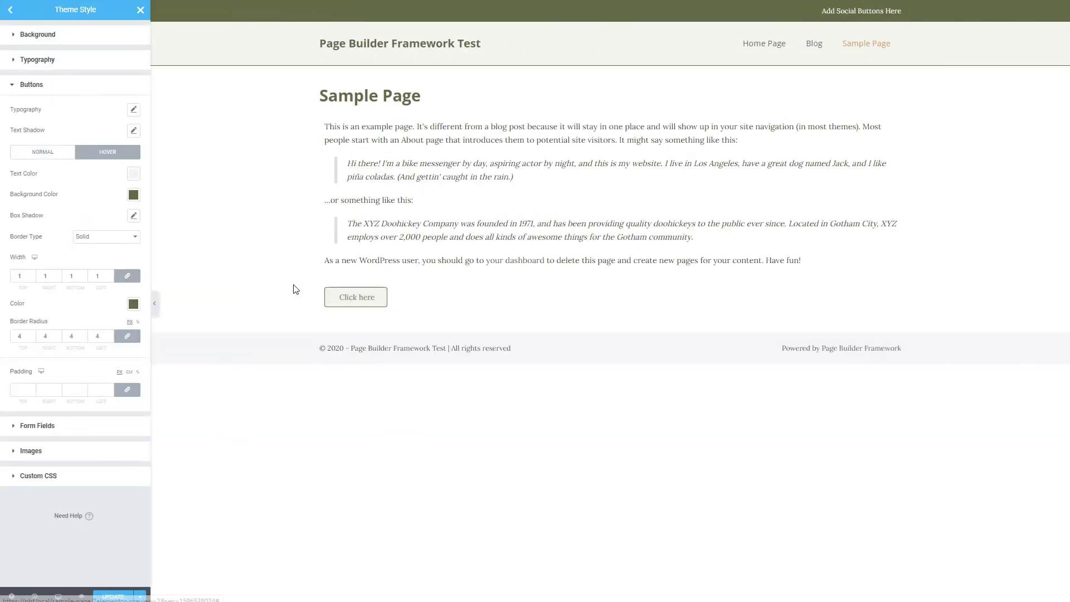
pyautogui.click(19, 84)
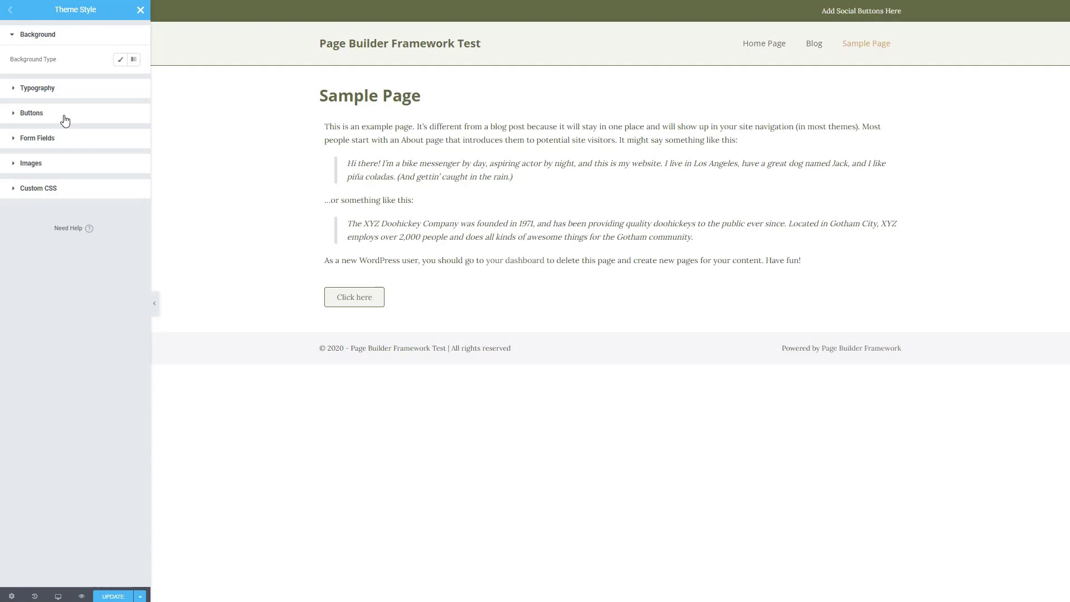
pyautogui.click(12, 34)
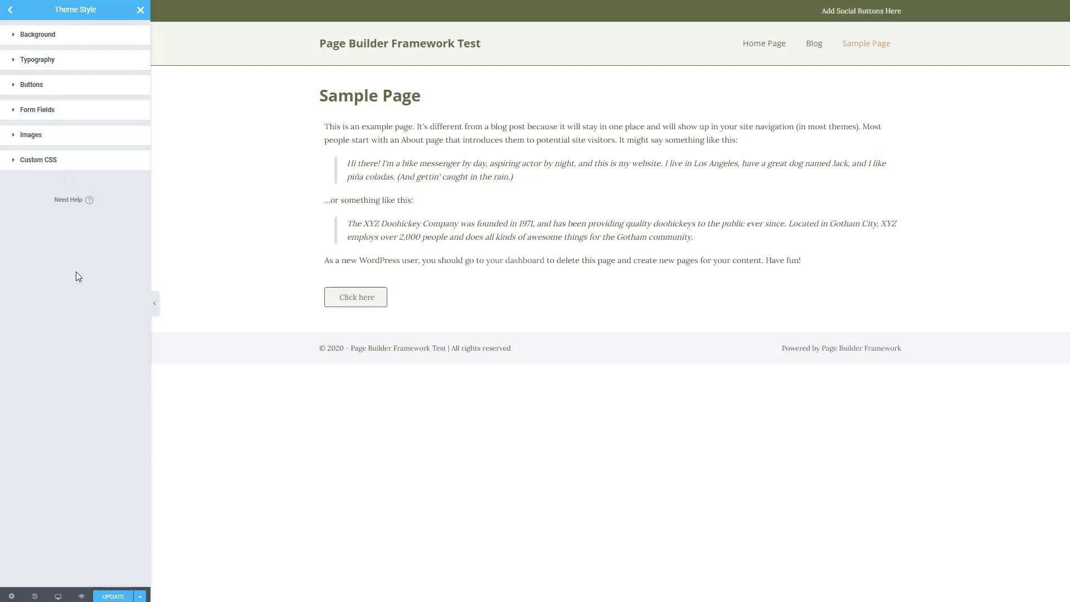
pyautogui.click(111, 595)
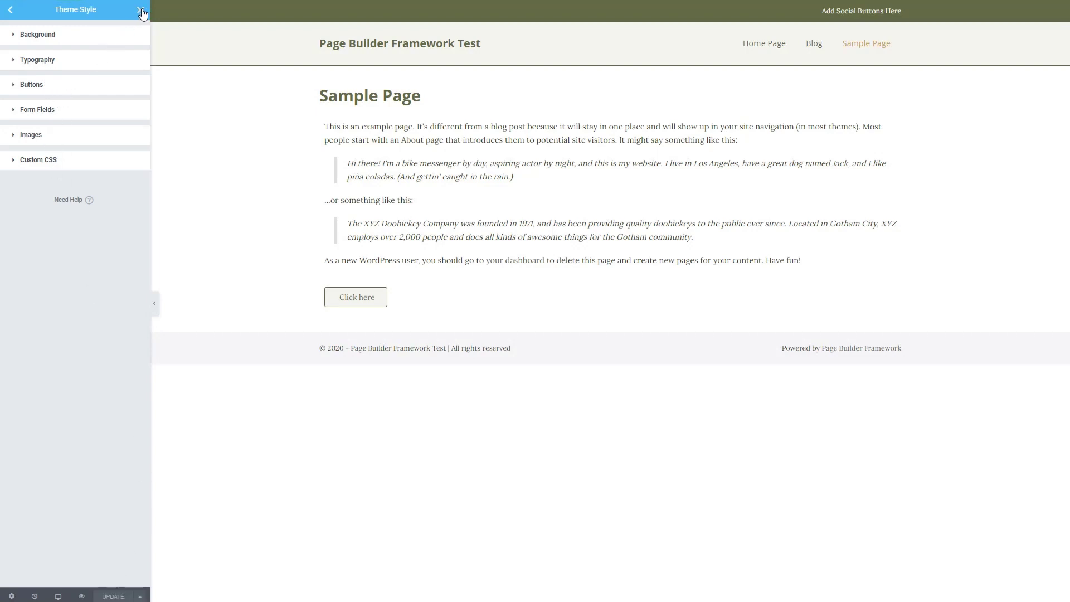
# Close Theme Style and exit Elementor to the Sample Page's WordPress editor
pyautogui.click(12, 13)
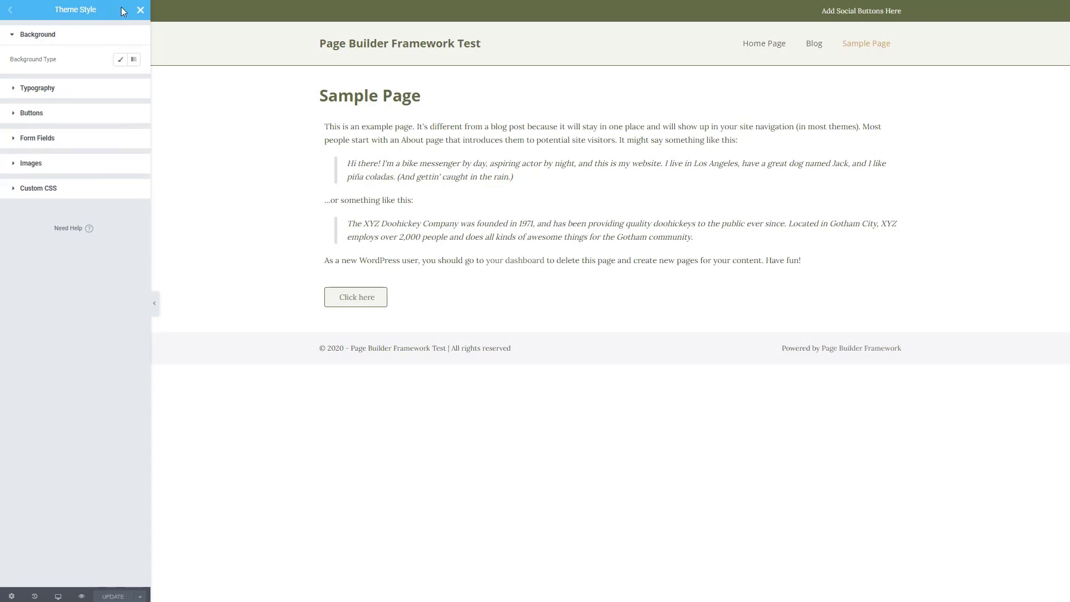
pyautogui.click(140, 9)
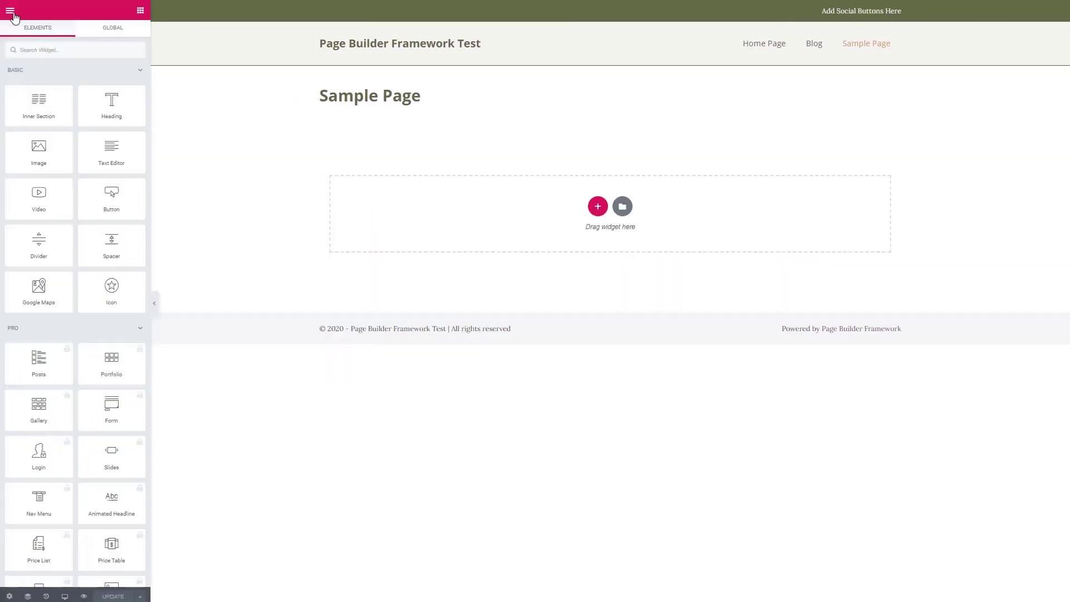
pyautogui.click(11, 11)
pyautogui.click(57, 292)
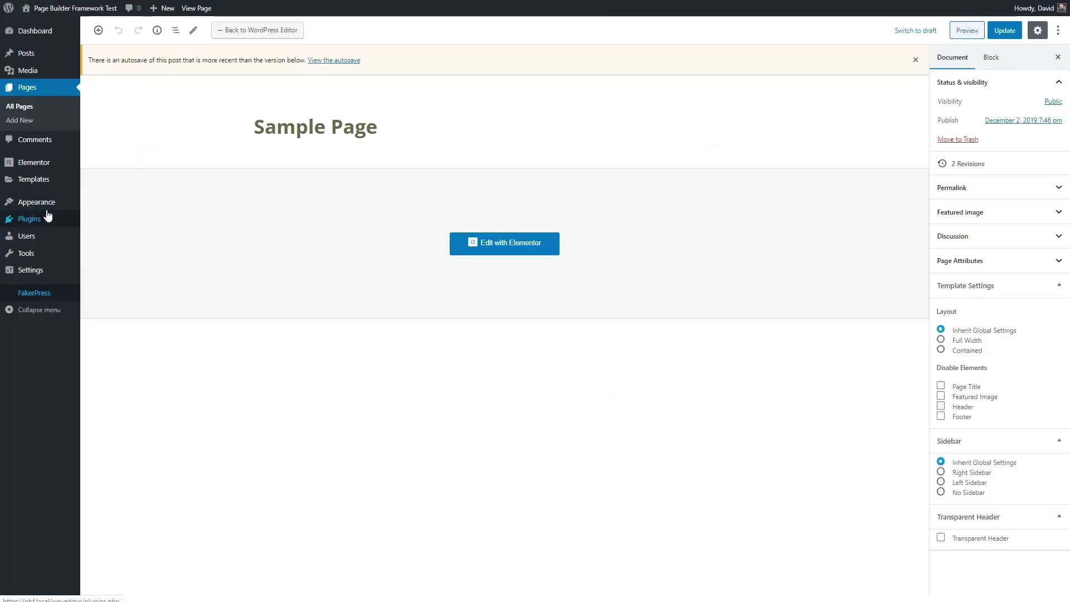
# Open Templates > Saved Templates to view the Default Kit template
pyautogui.moveTo(41, 182)
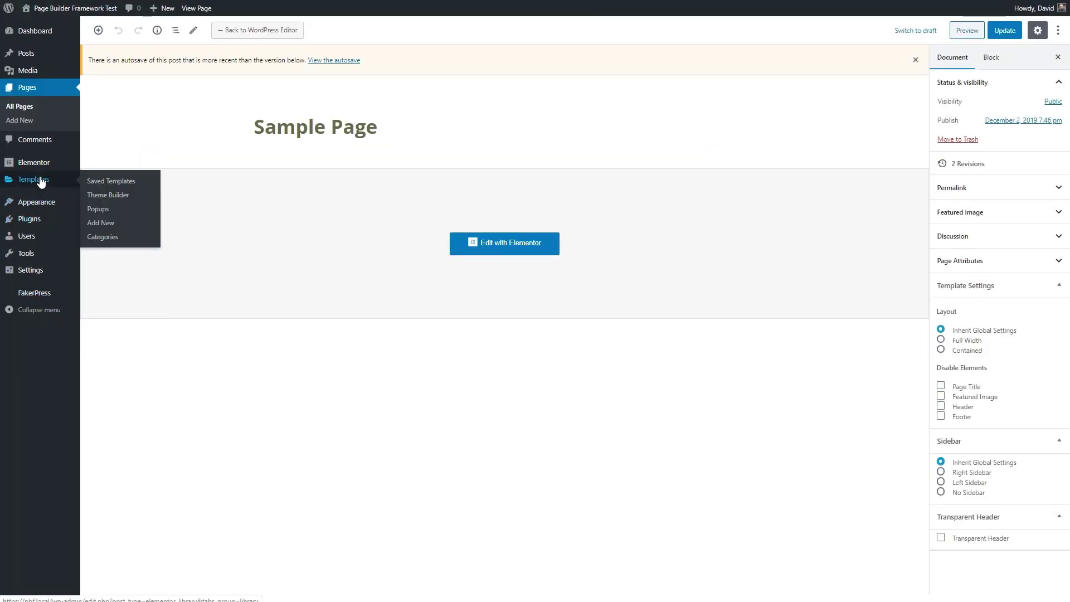
pyautogui.click(115, 182)
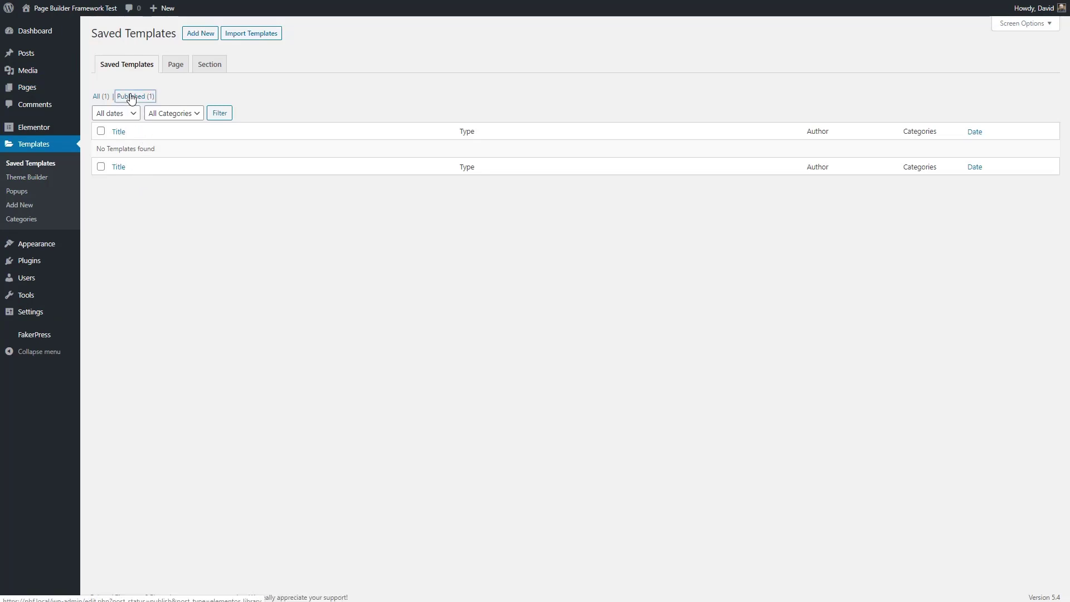
pyautogui.moveTo(136, 167)
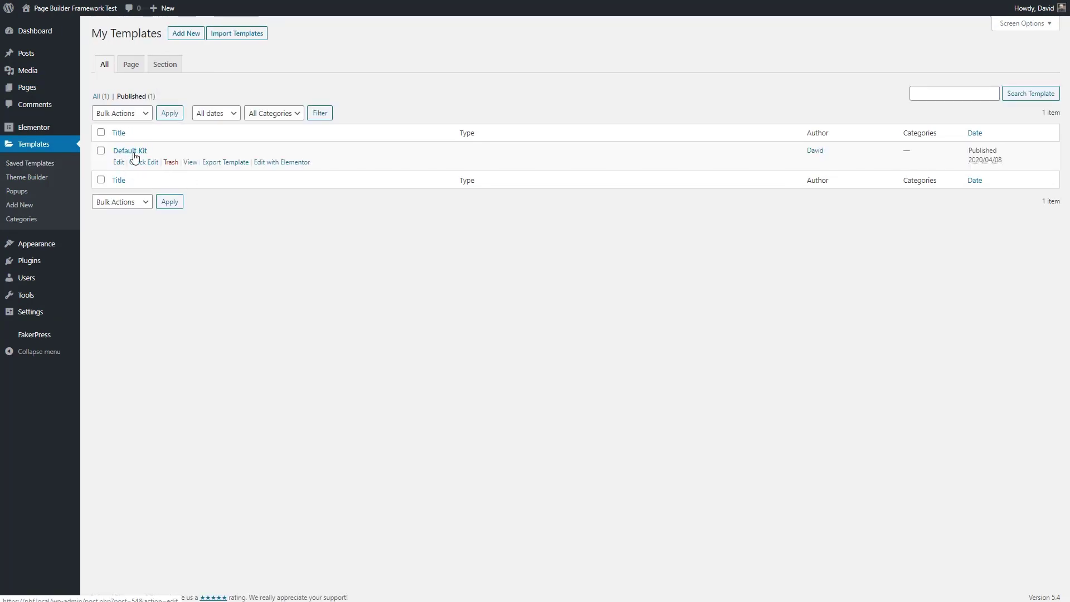